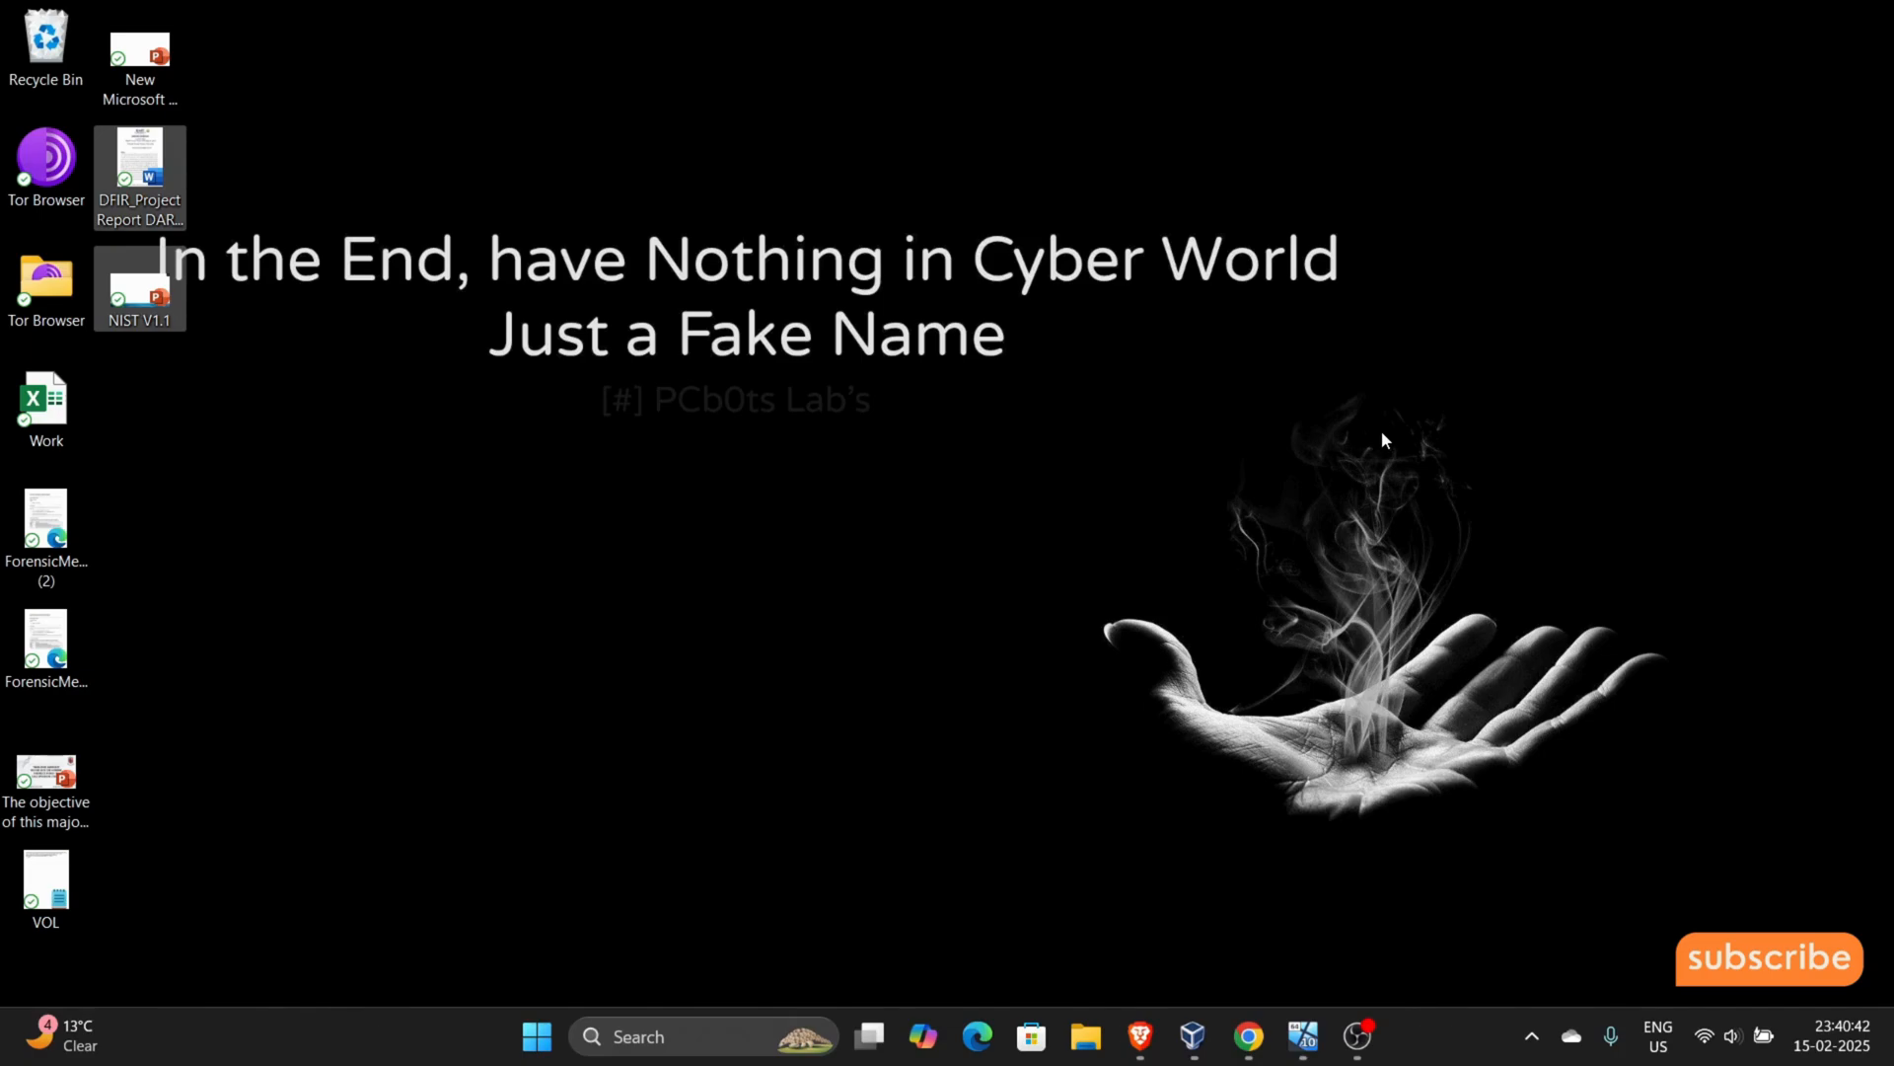
left_click_drag(1379, 431, 217, 105)
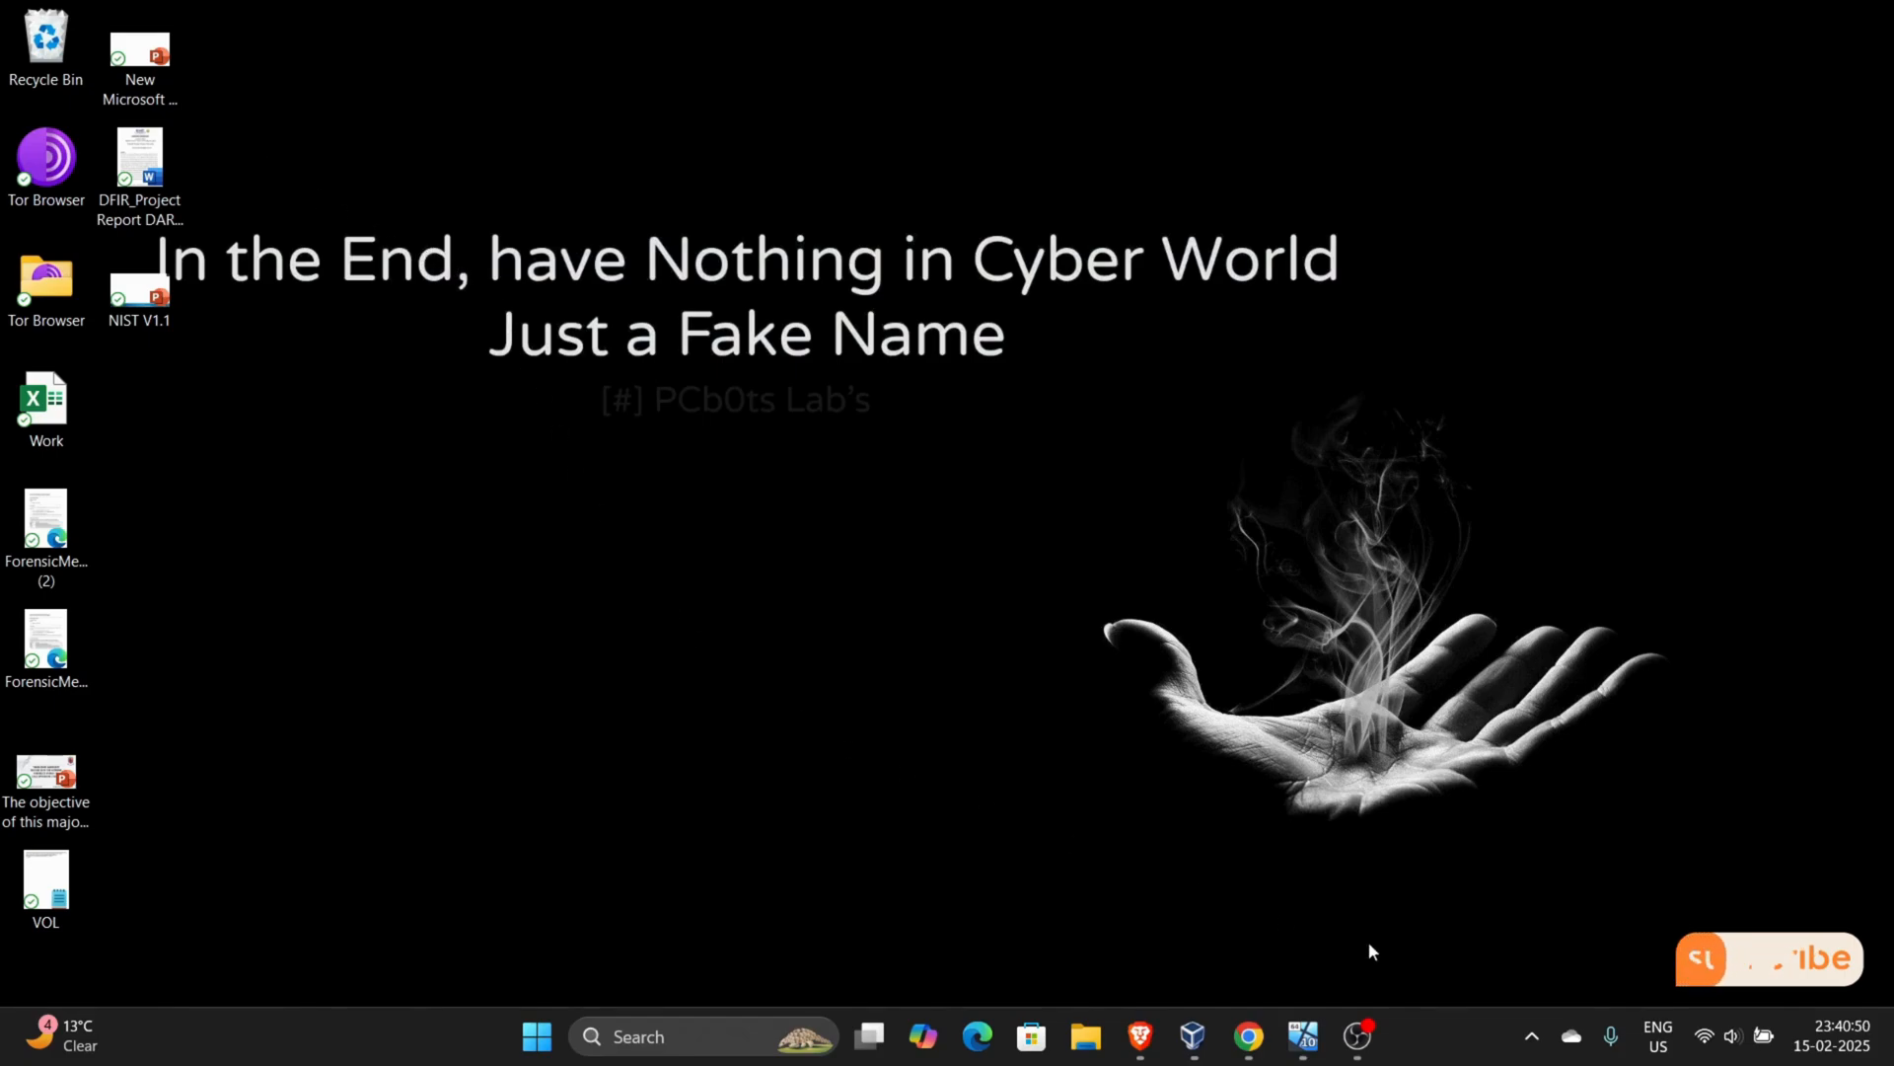
- Switch to the win 10 virtual machine, search for "ftk imager download" in Chrome and open Exterro's FTK Imager 4.7.3.81 page
left_click(1316, 1022)
left_click(326, 259)
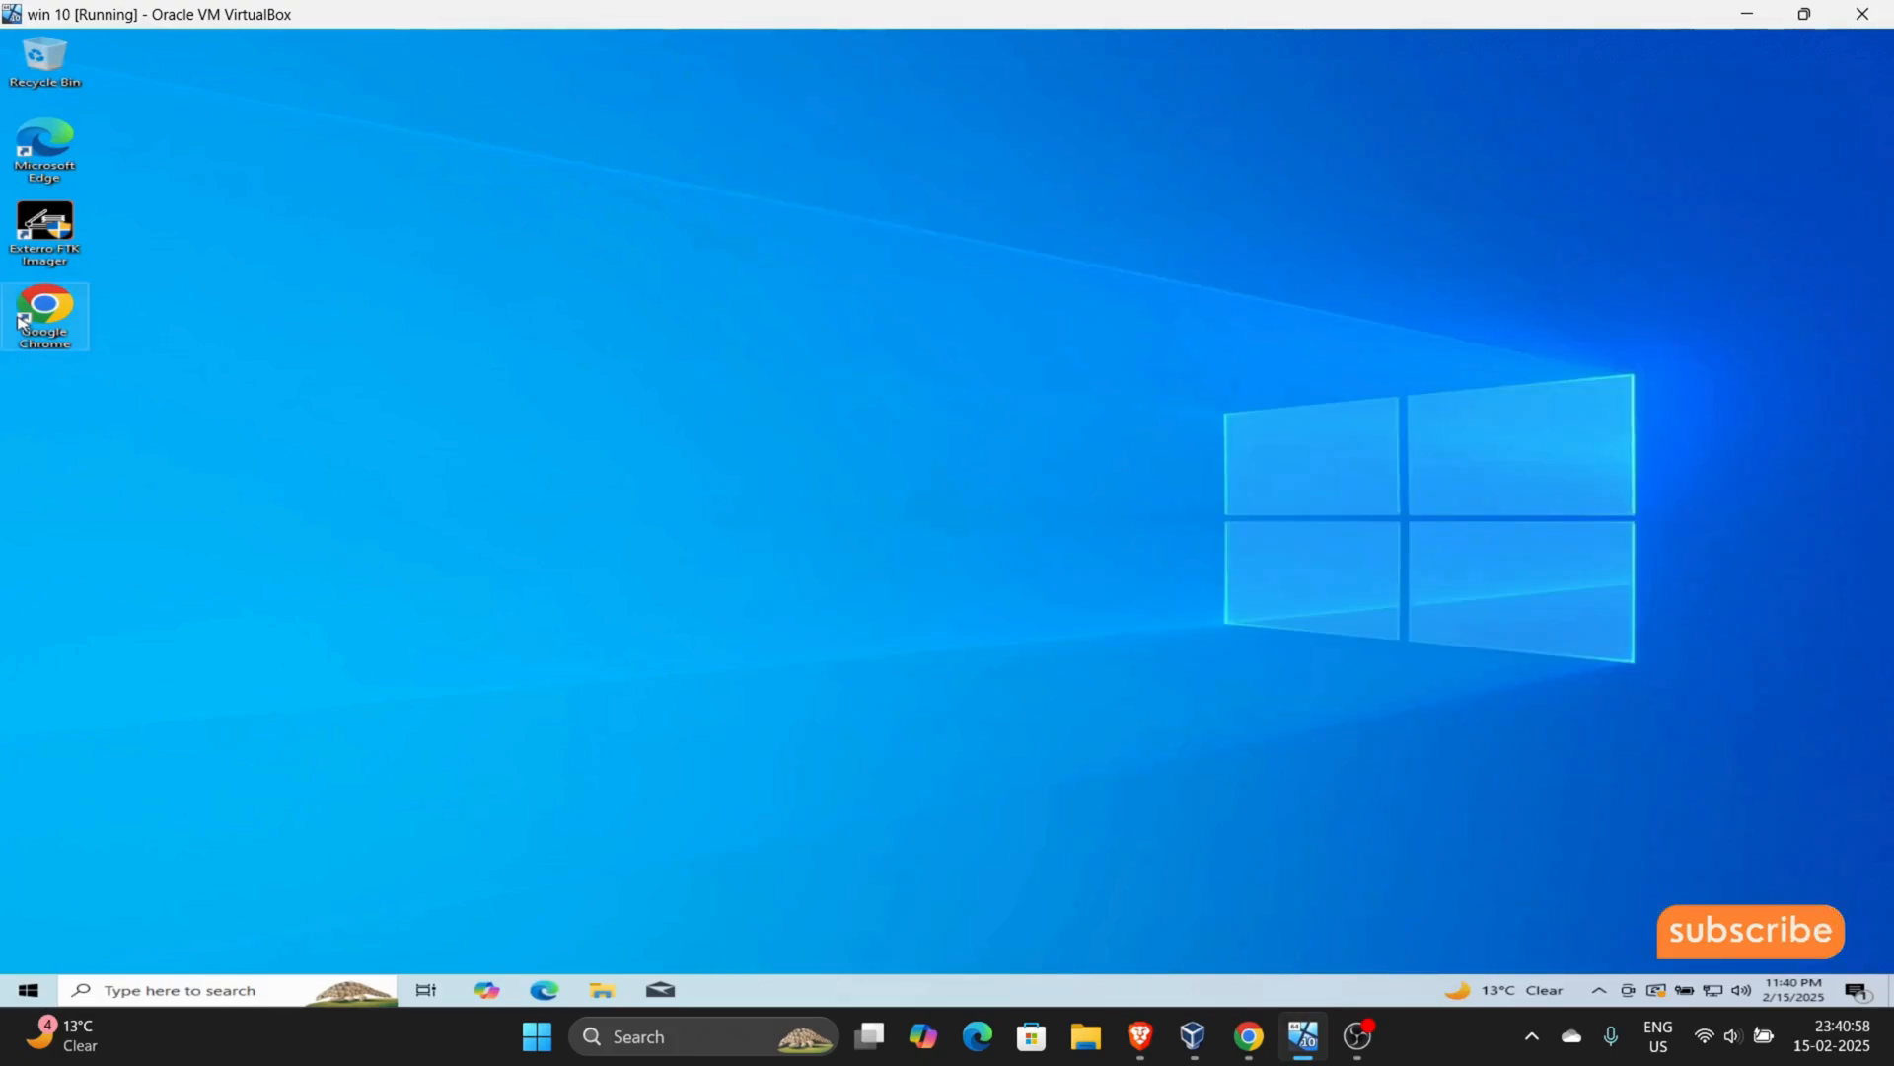
double_click(70, 314)
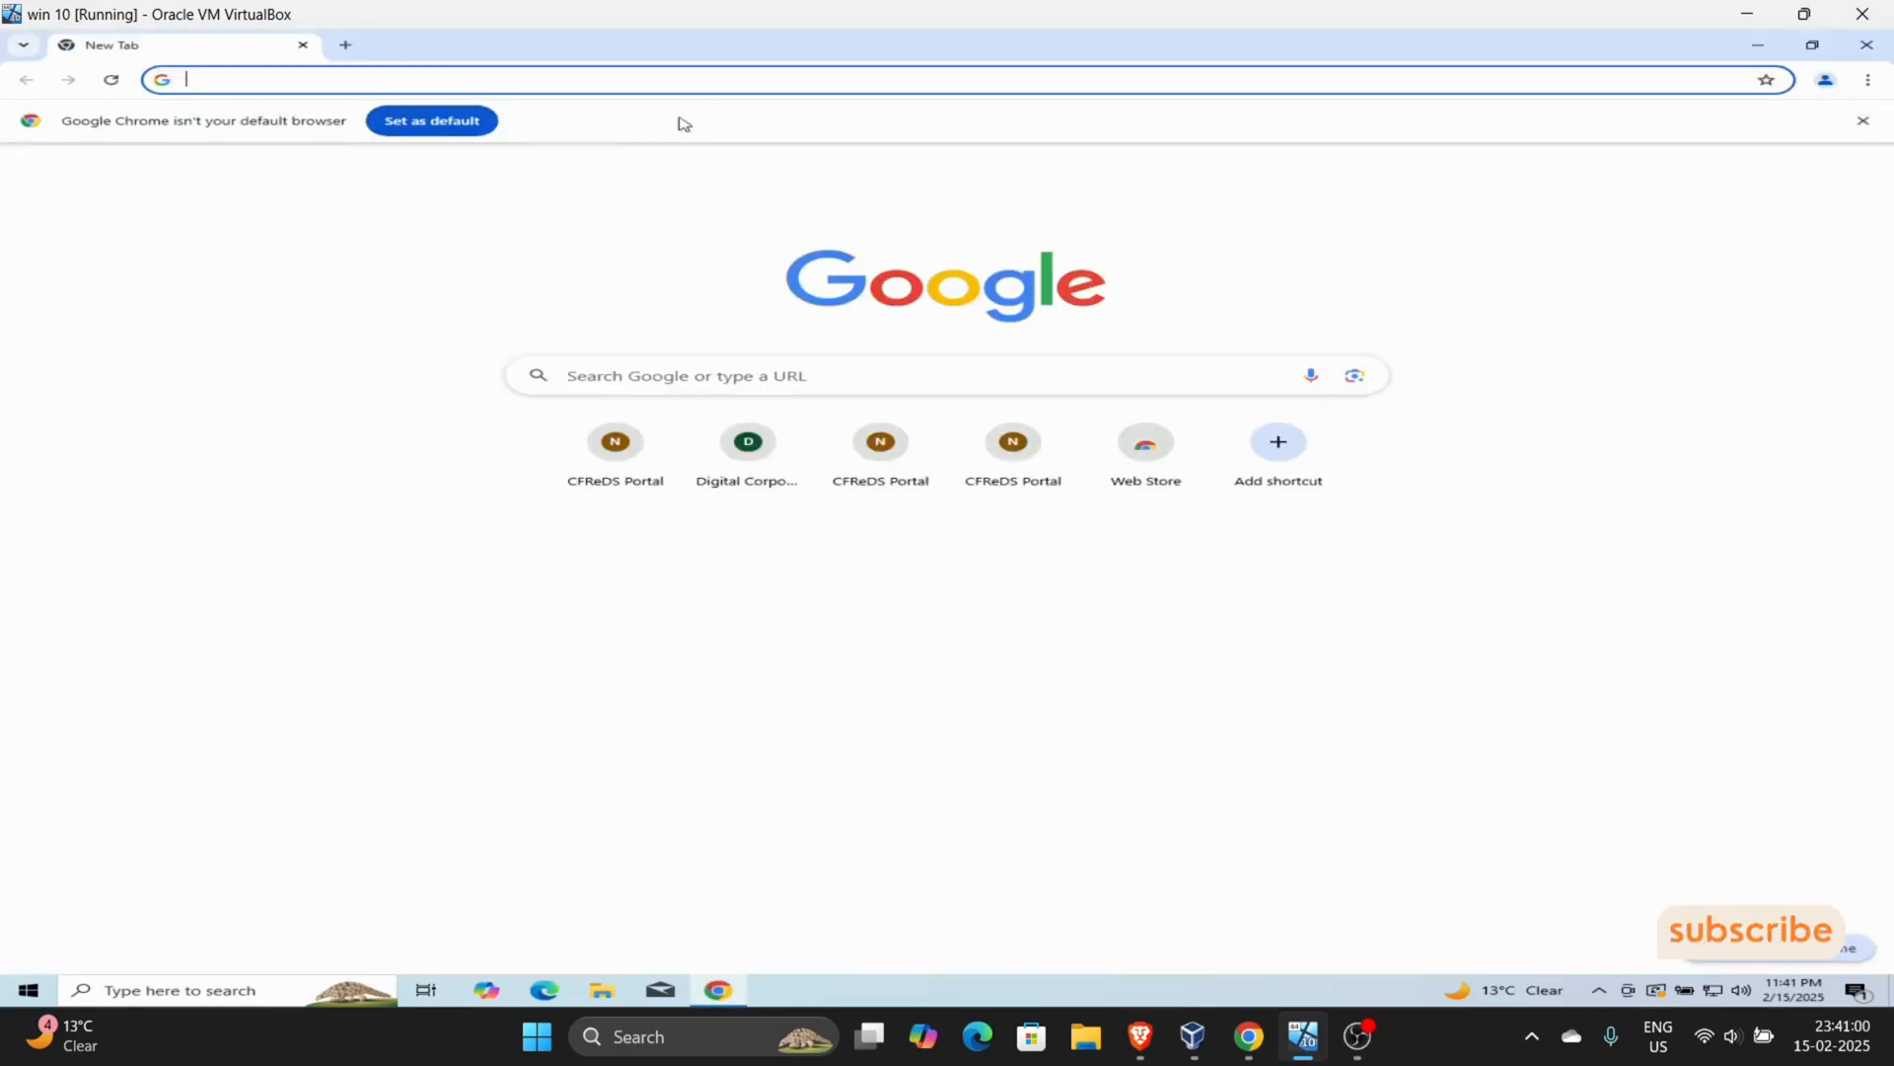
left_click(731, 88)
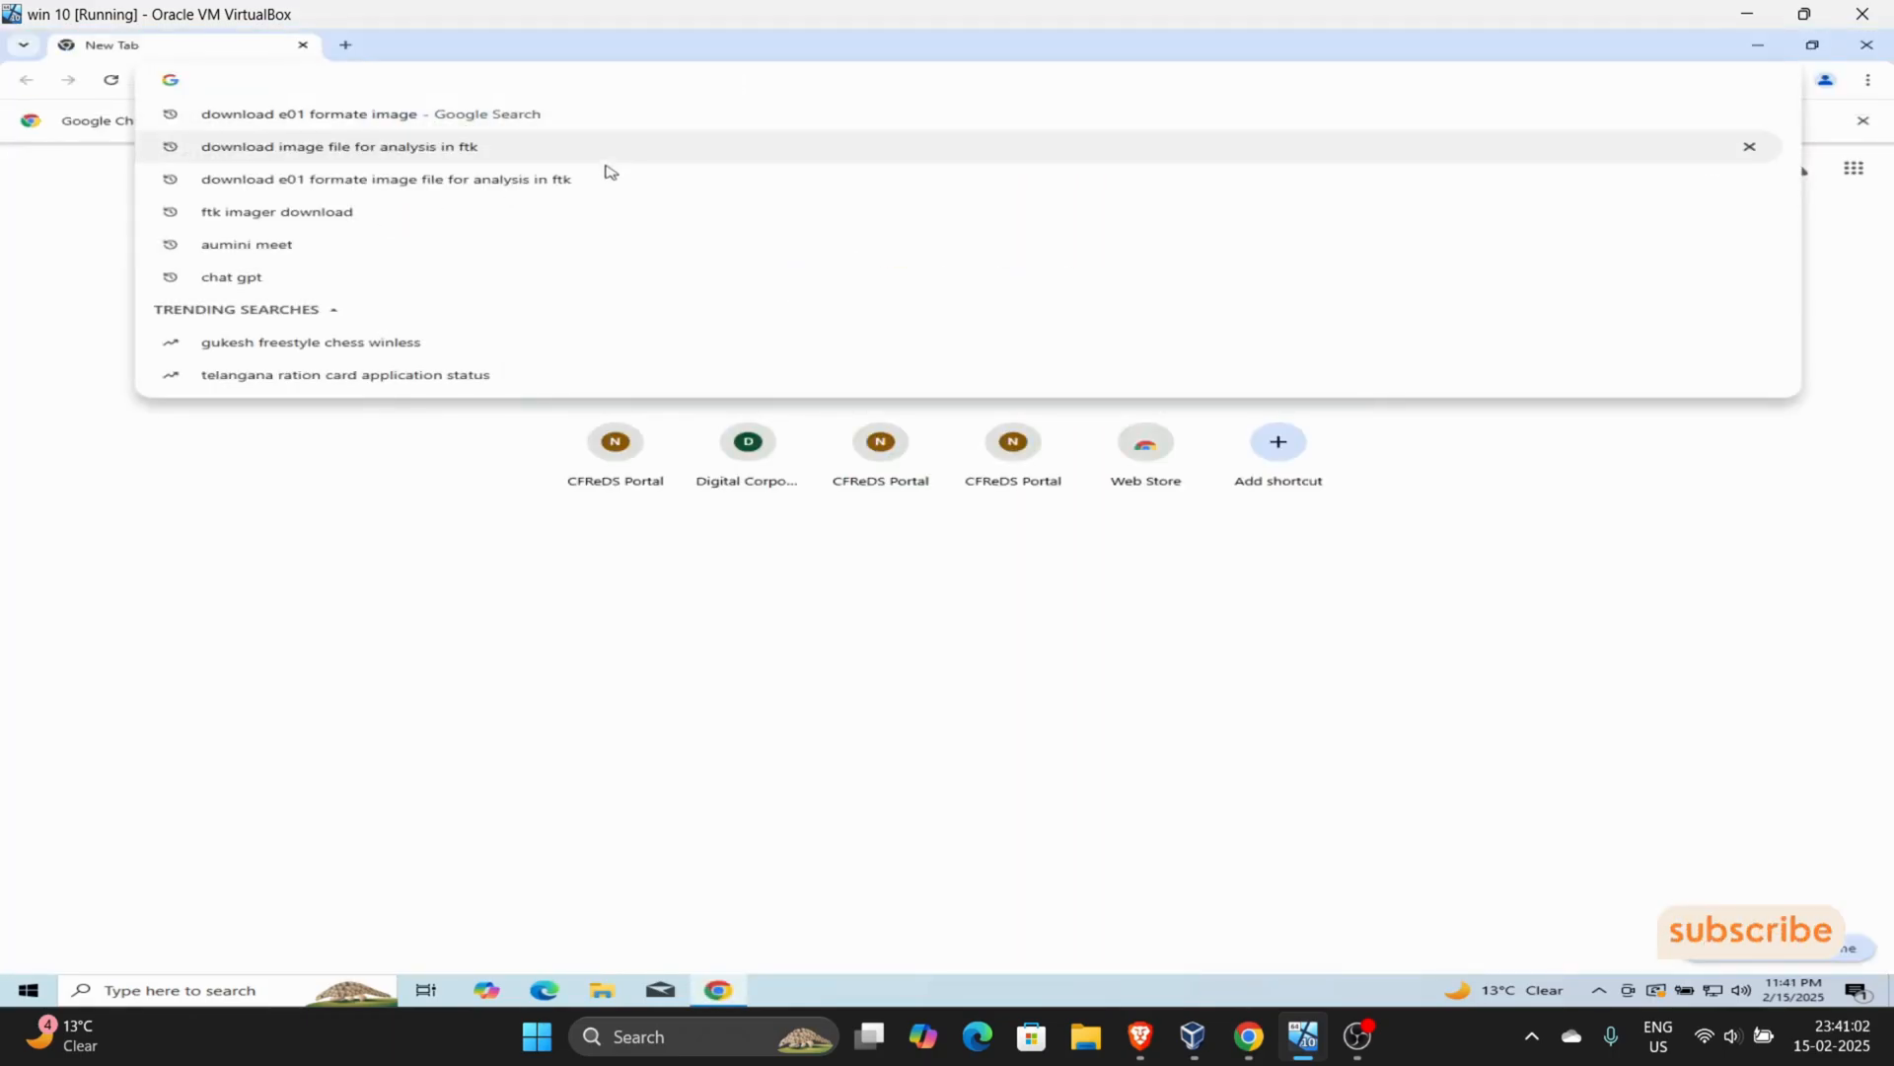
left_click(576, 223)
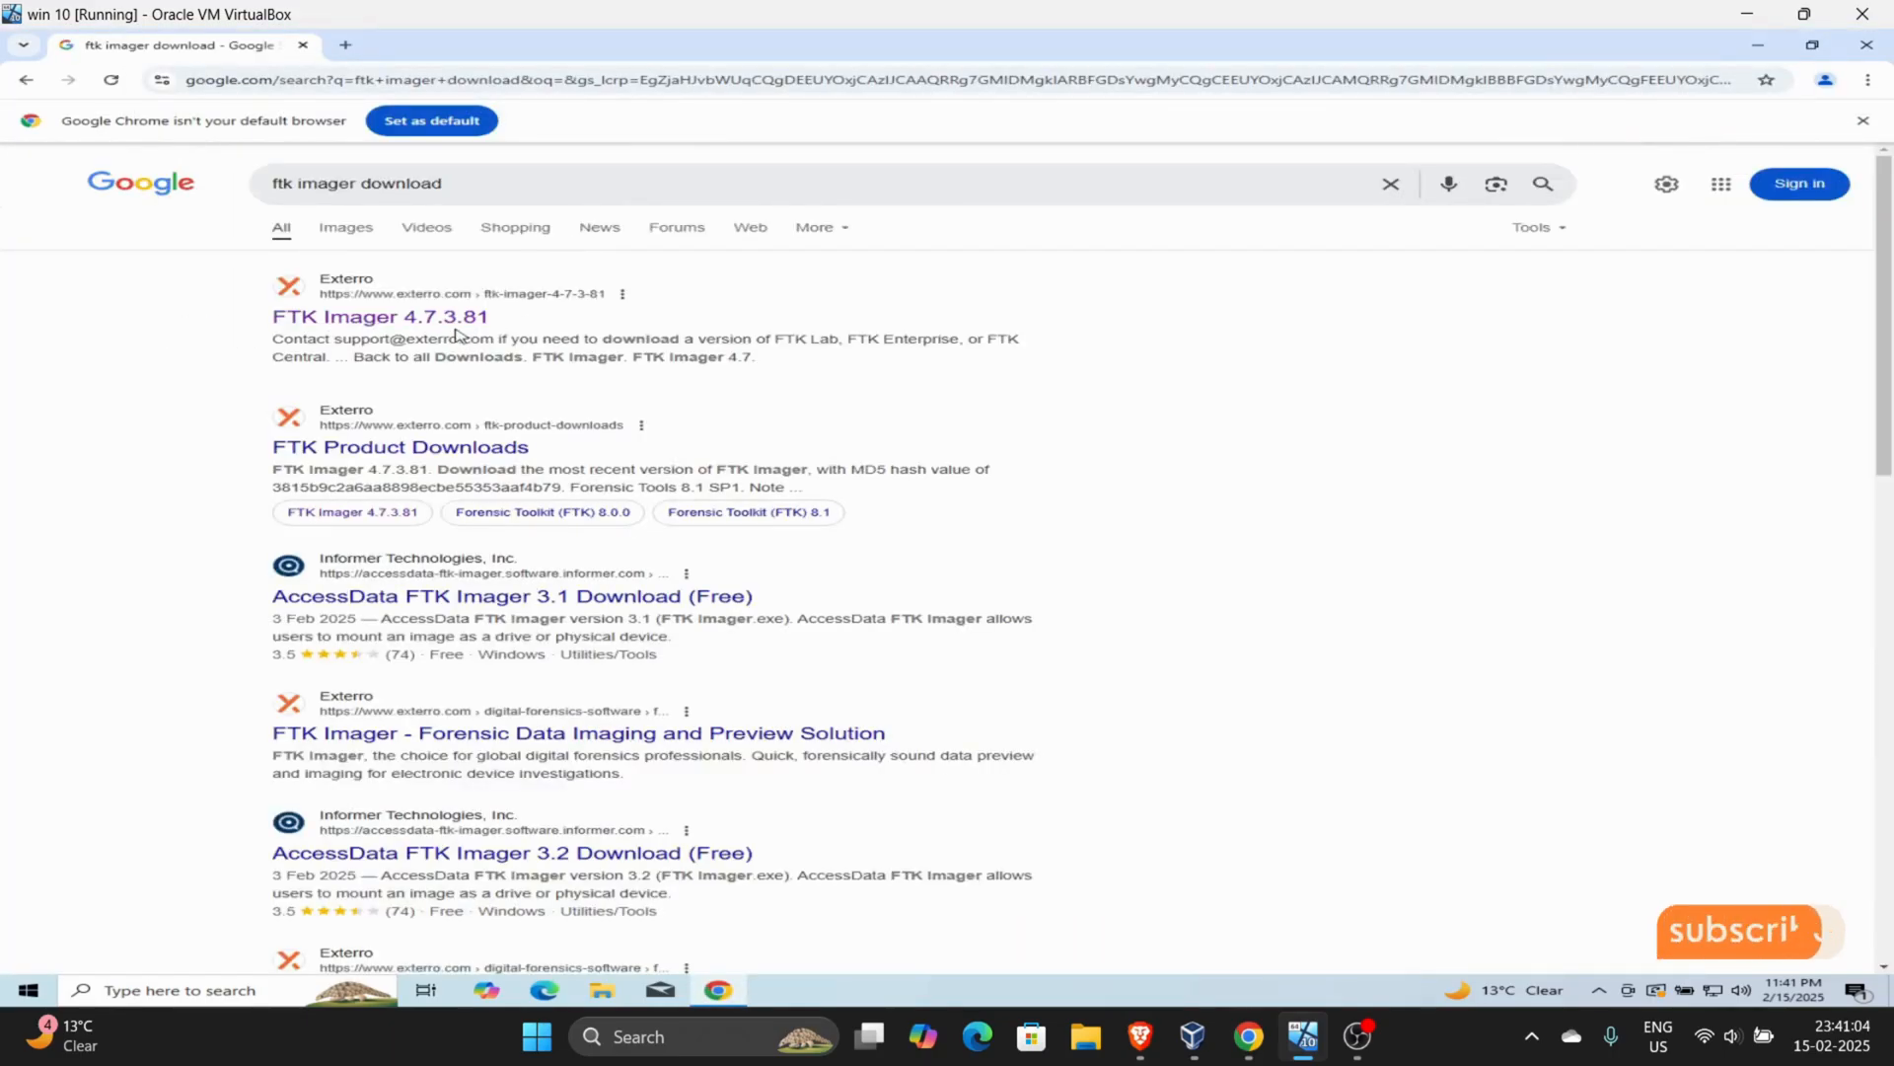
left_click(487, 325)
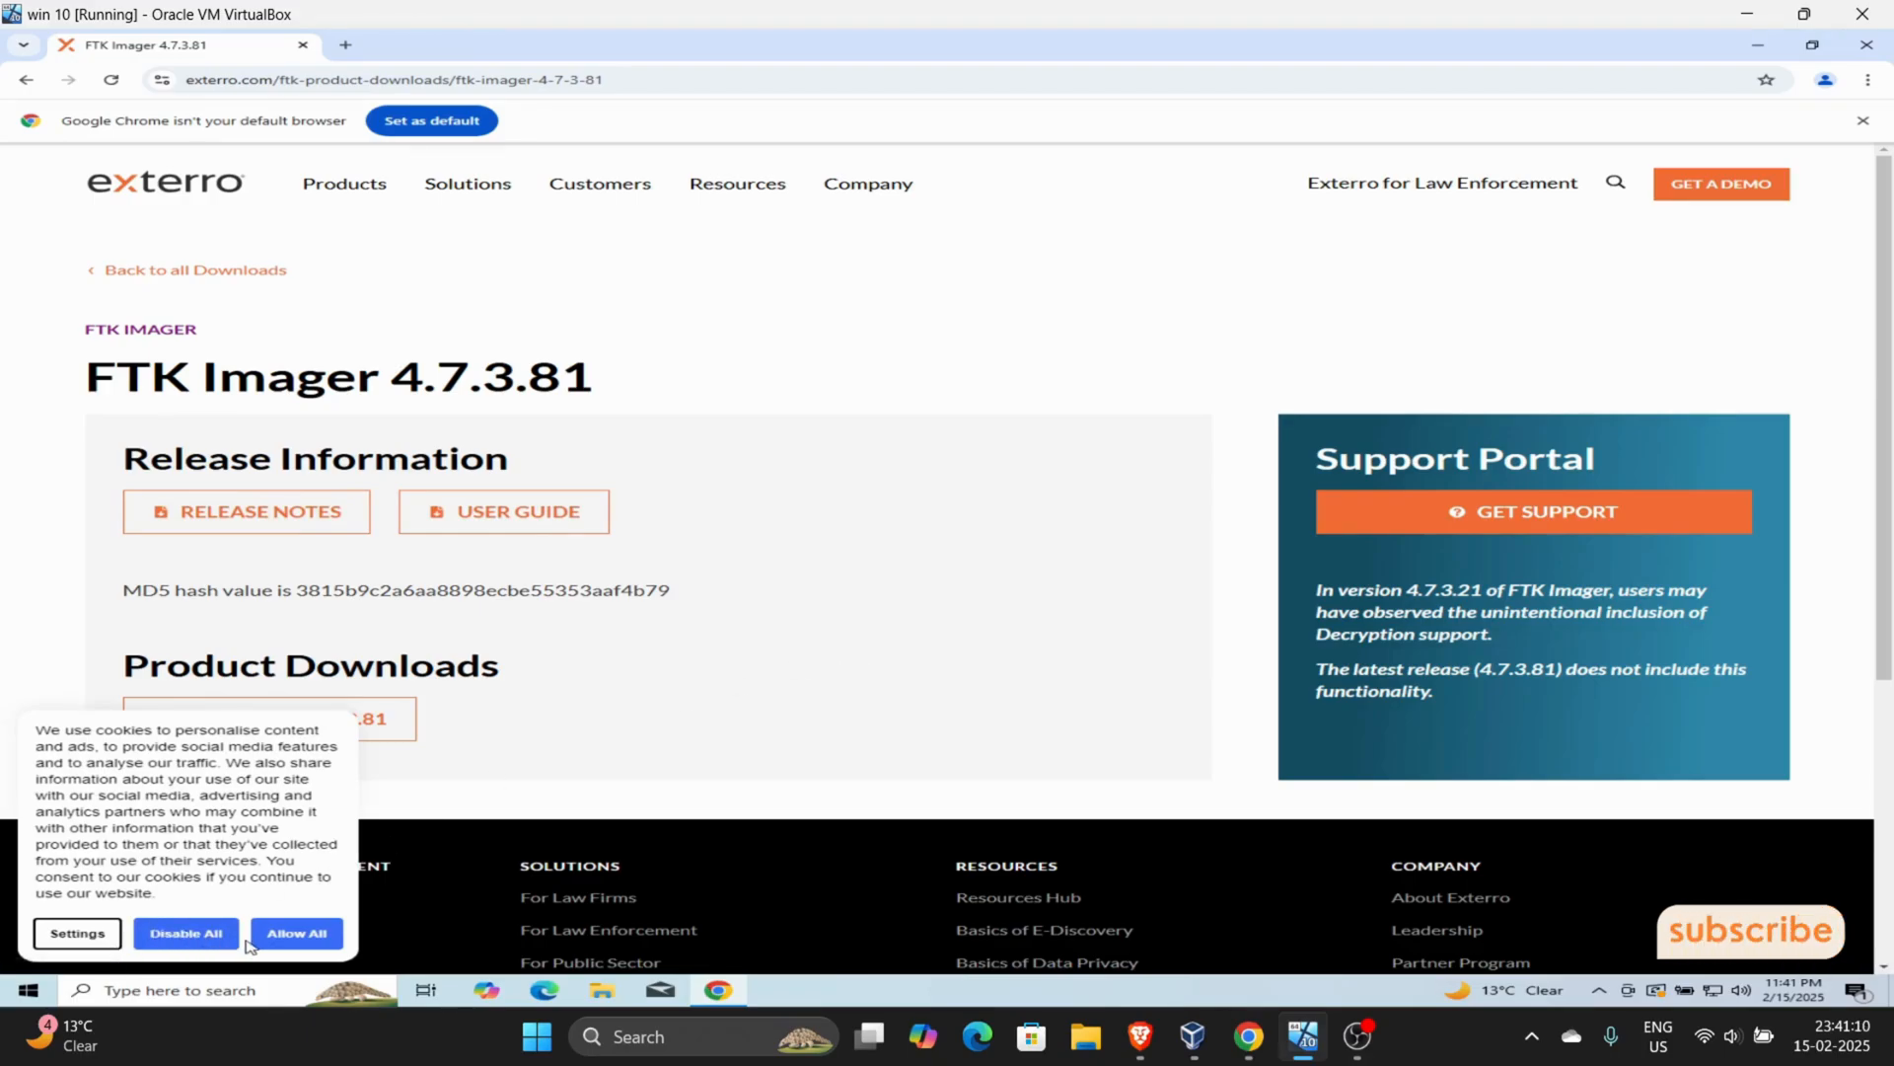
- Allow all cookies, review the FTK Imager download request form and minimize the browser
left_click(288, 942)
left_click(258, 710)
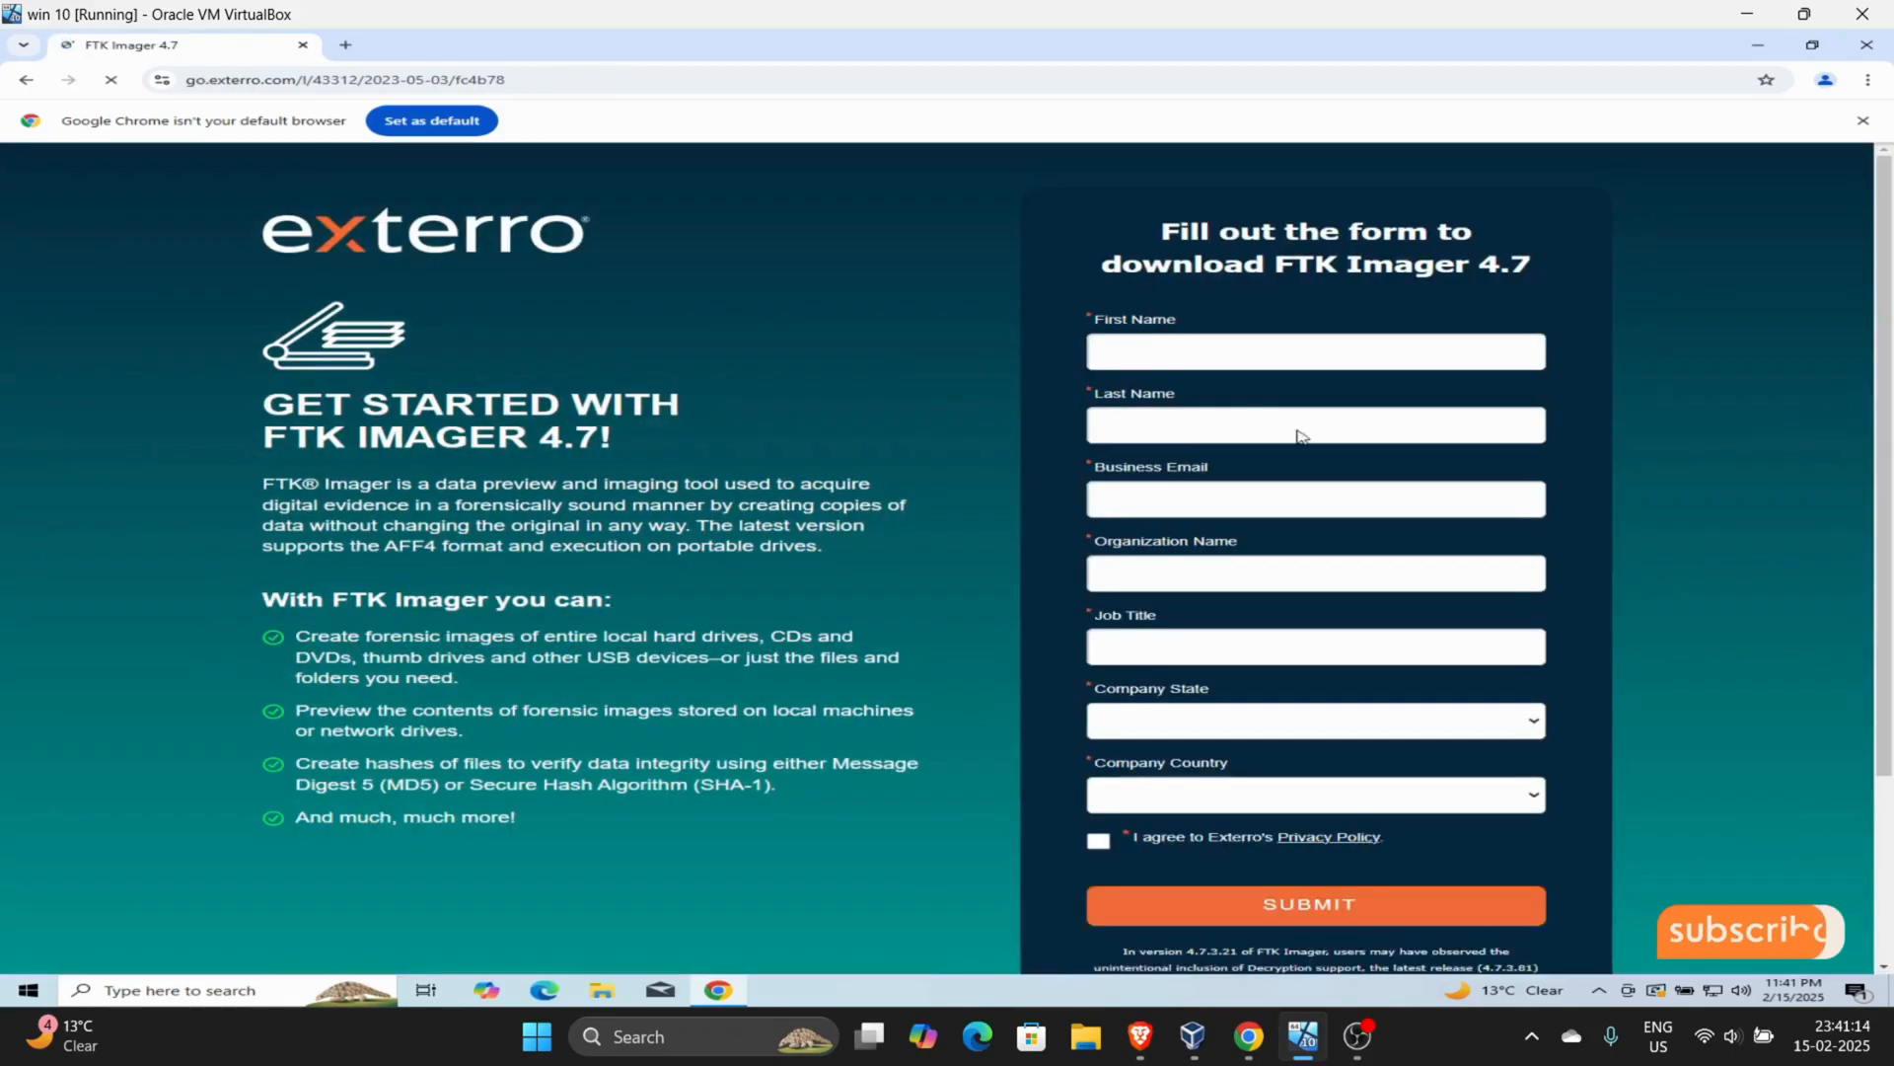
scroll(1351, 566, "down", 2)
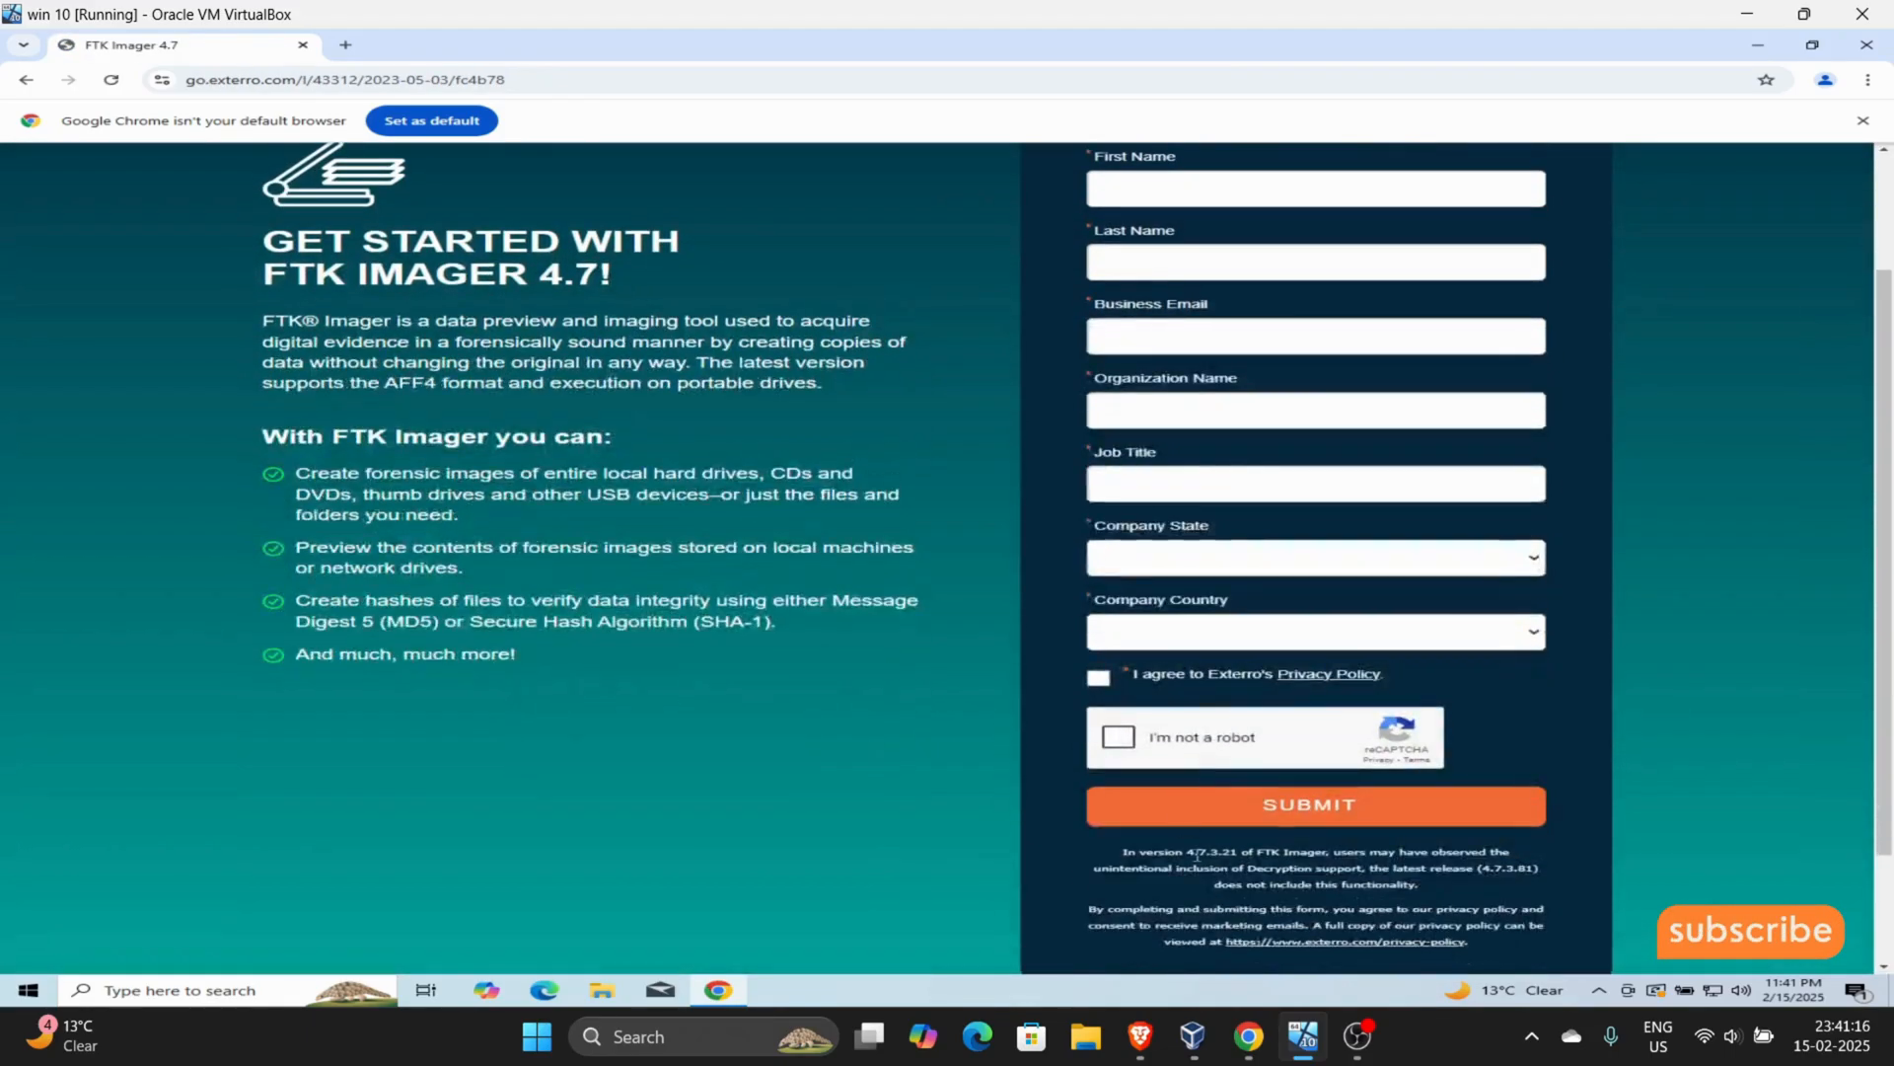
left_click(1757, 45)
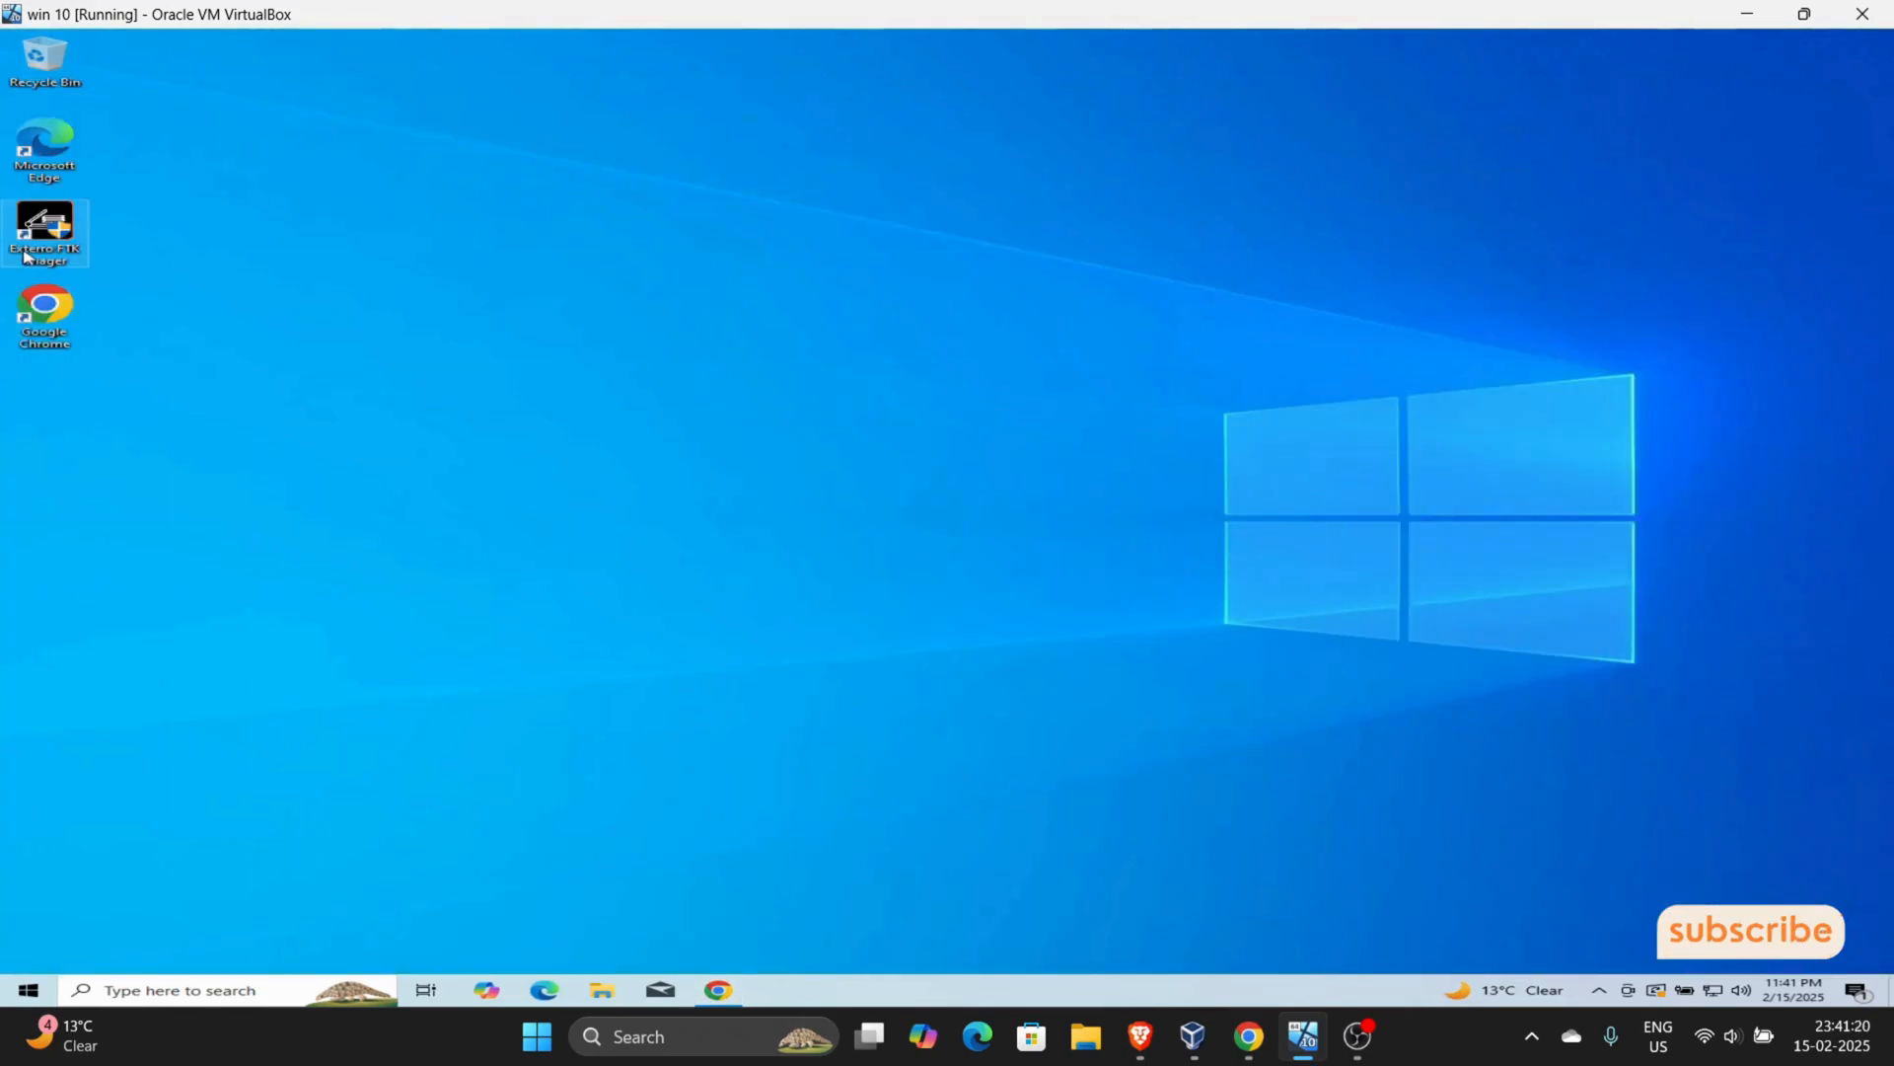
- Launch Exterro FTK Imager with permission to make changes to the device and maximize its window
double_click(27, 257)
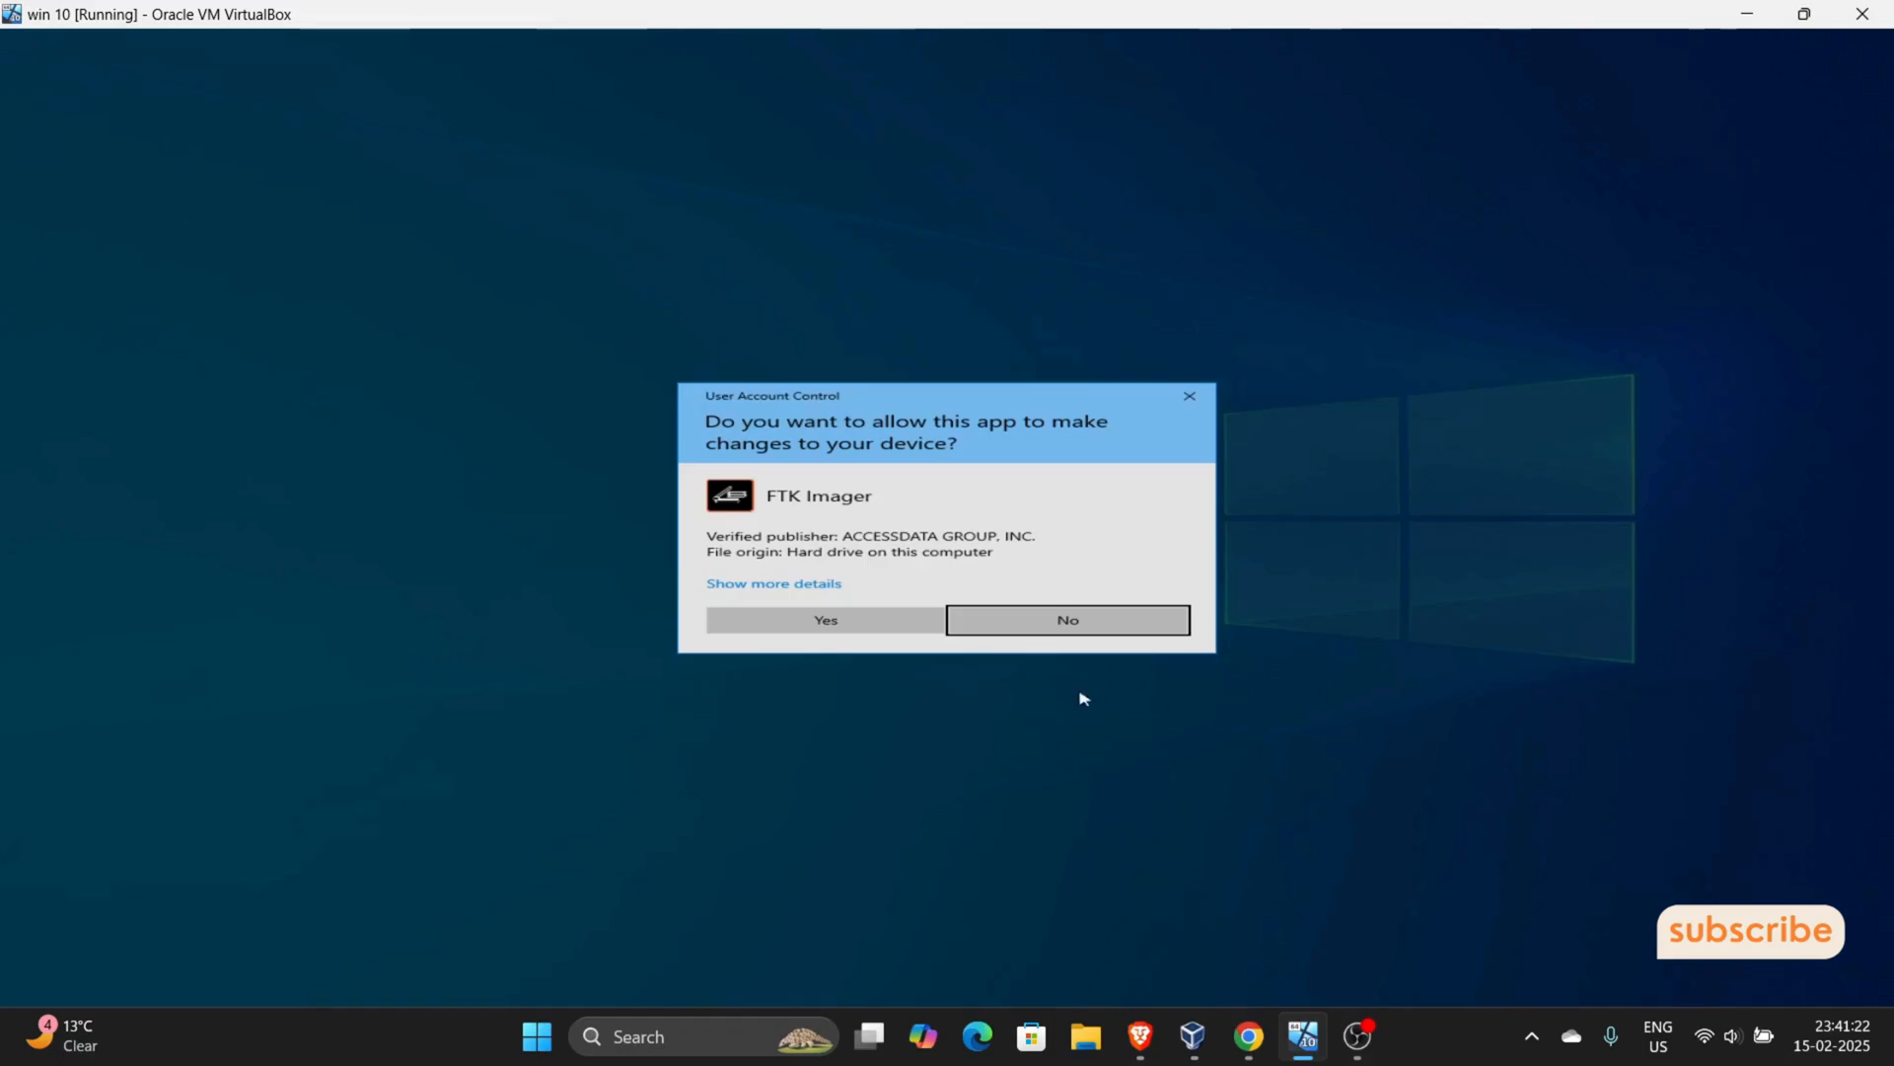
left_click(838, 620)
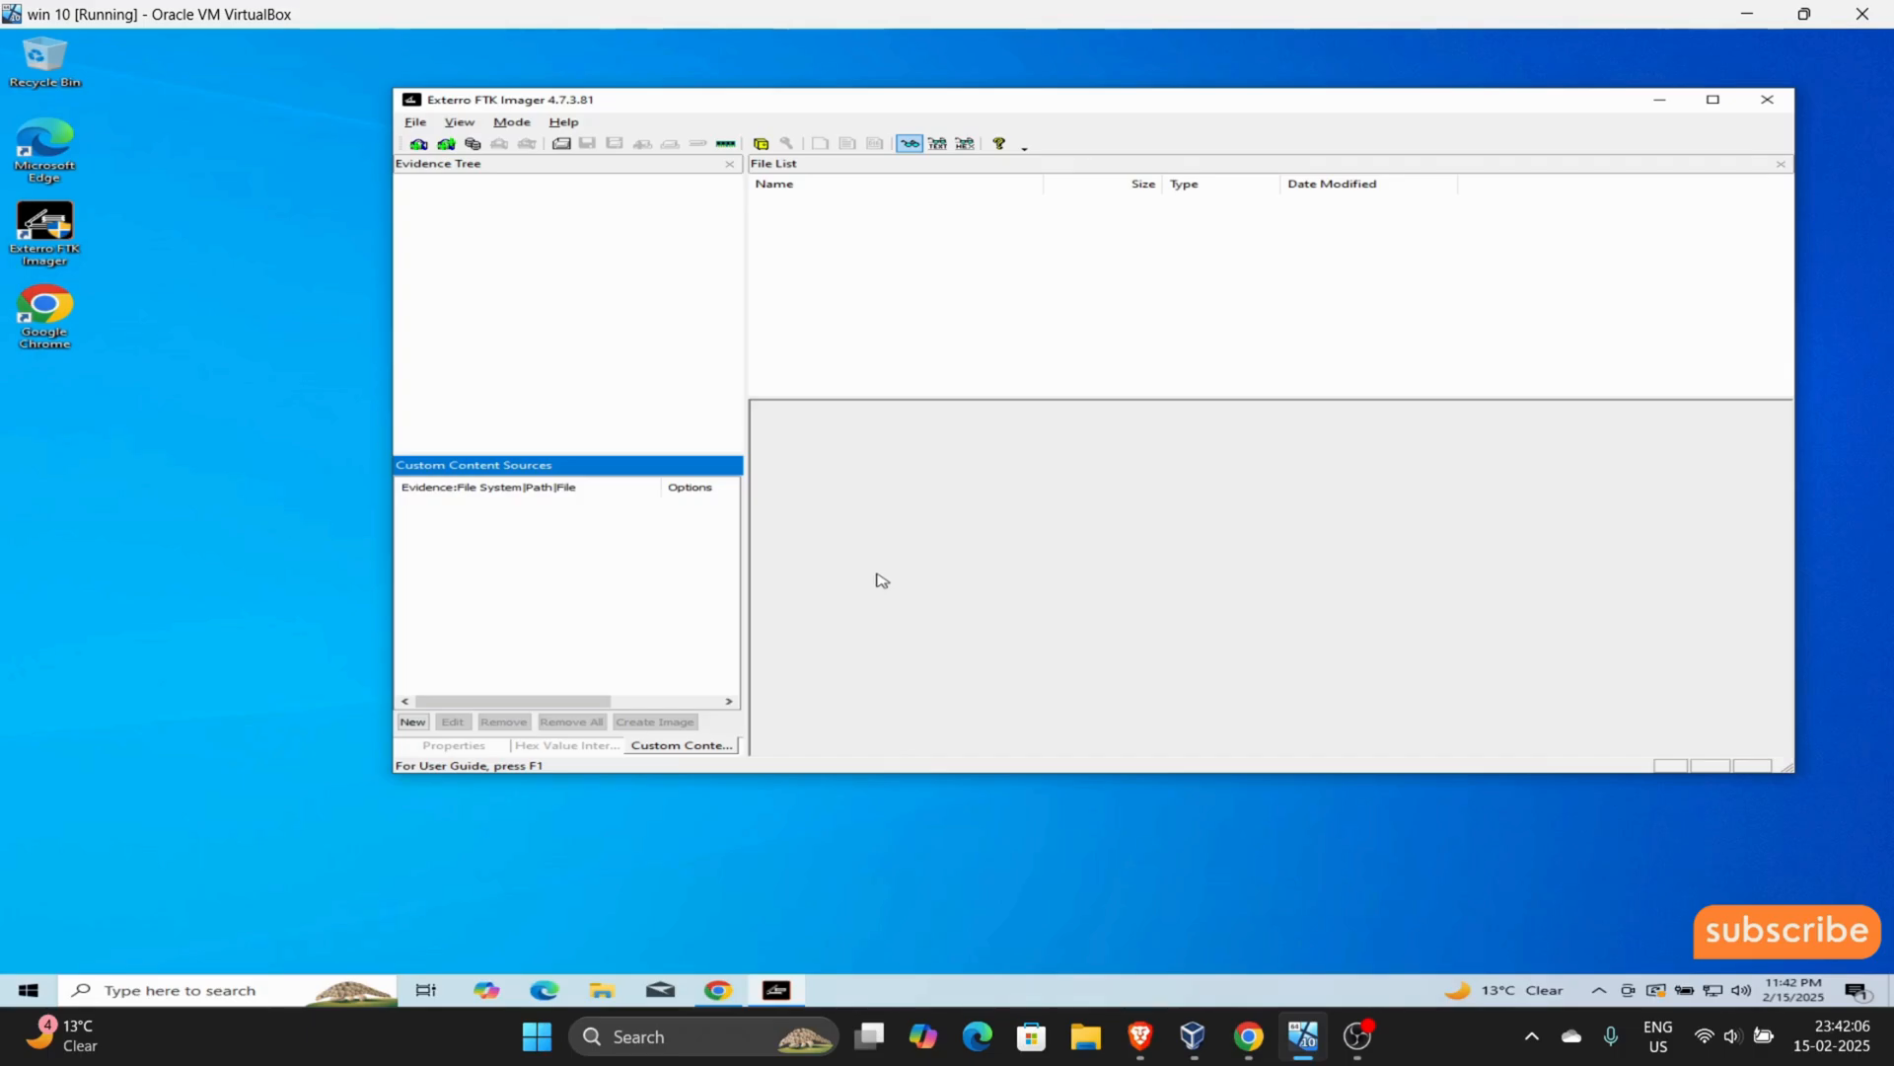
left_click(1713, 102)
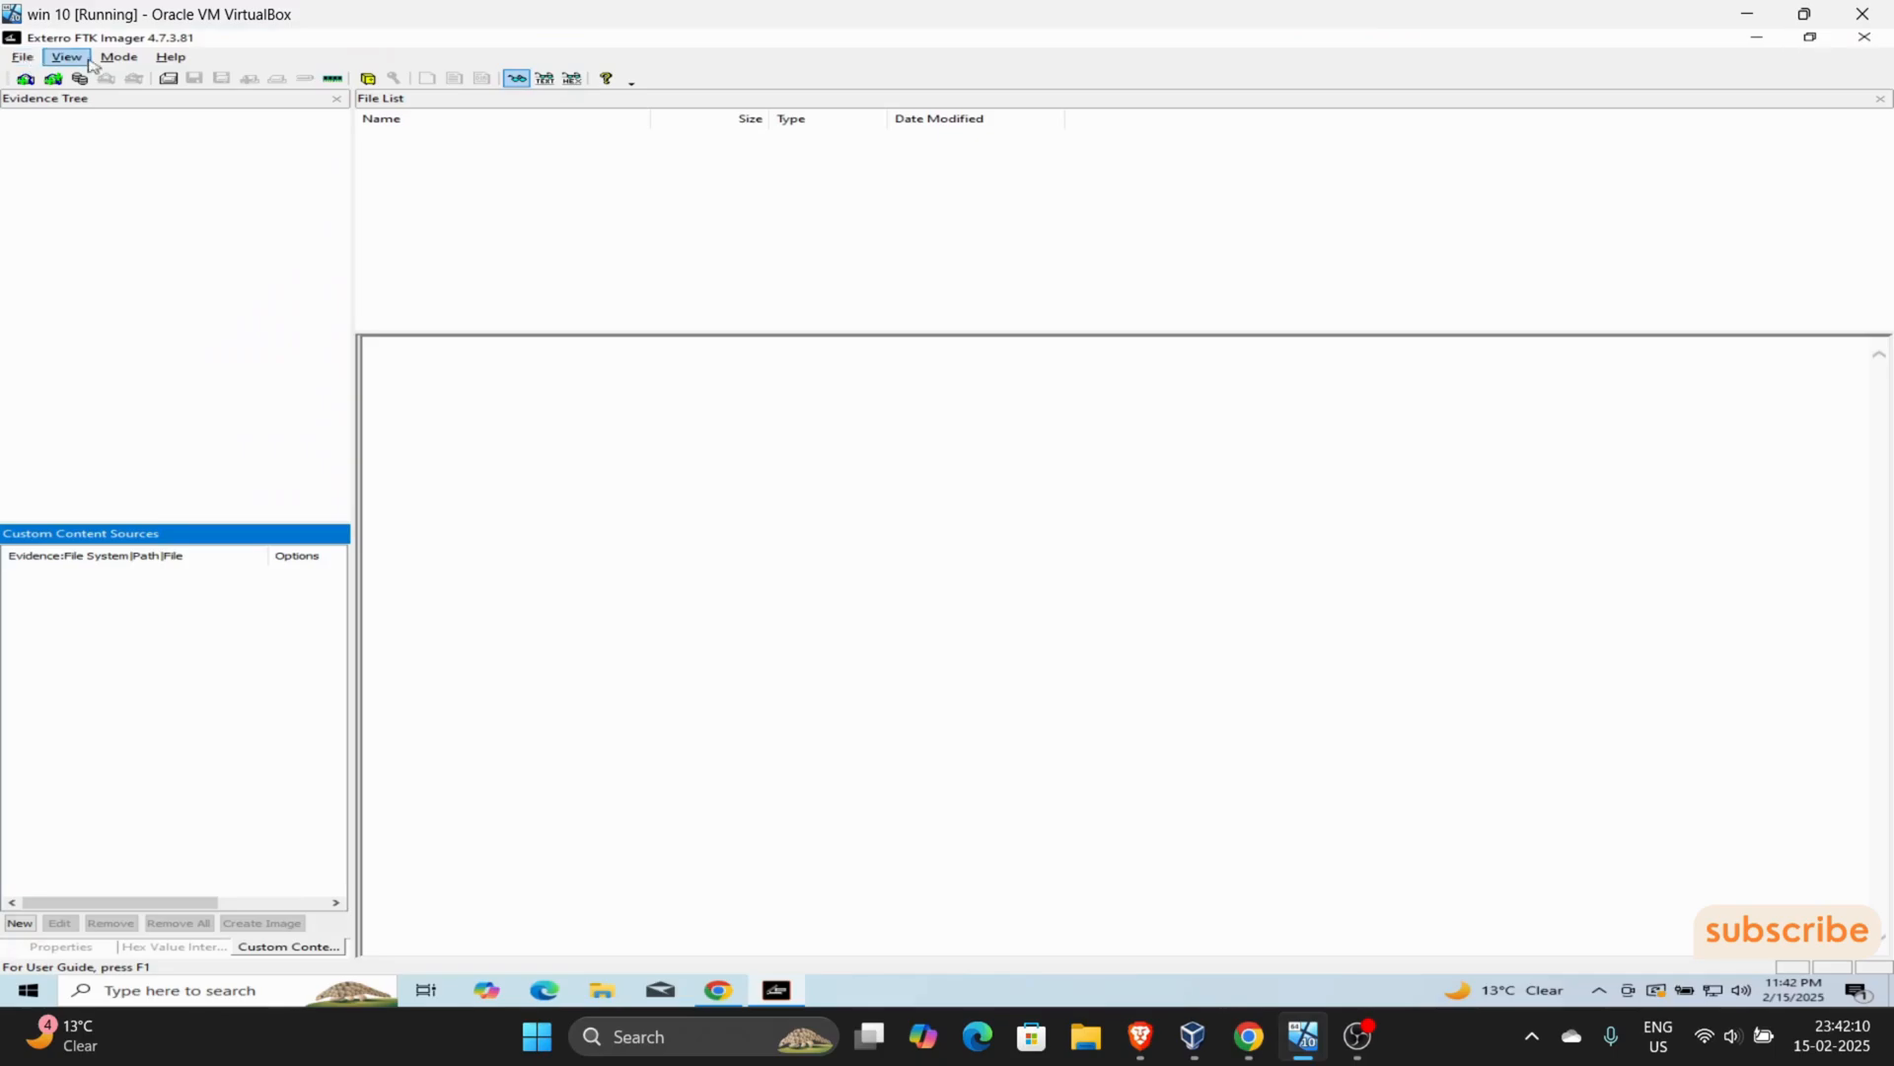
left_click(24, 57)
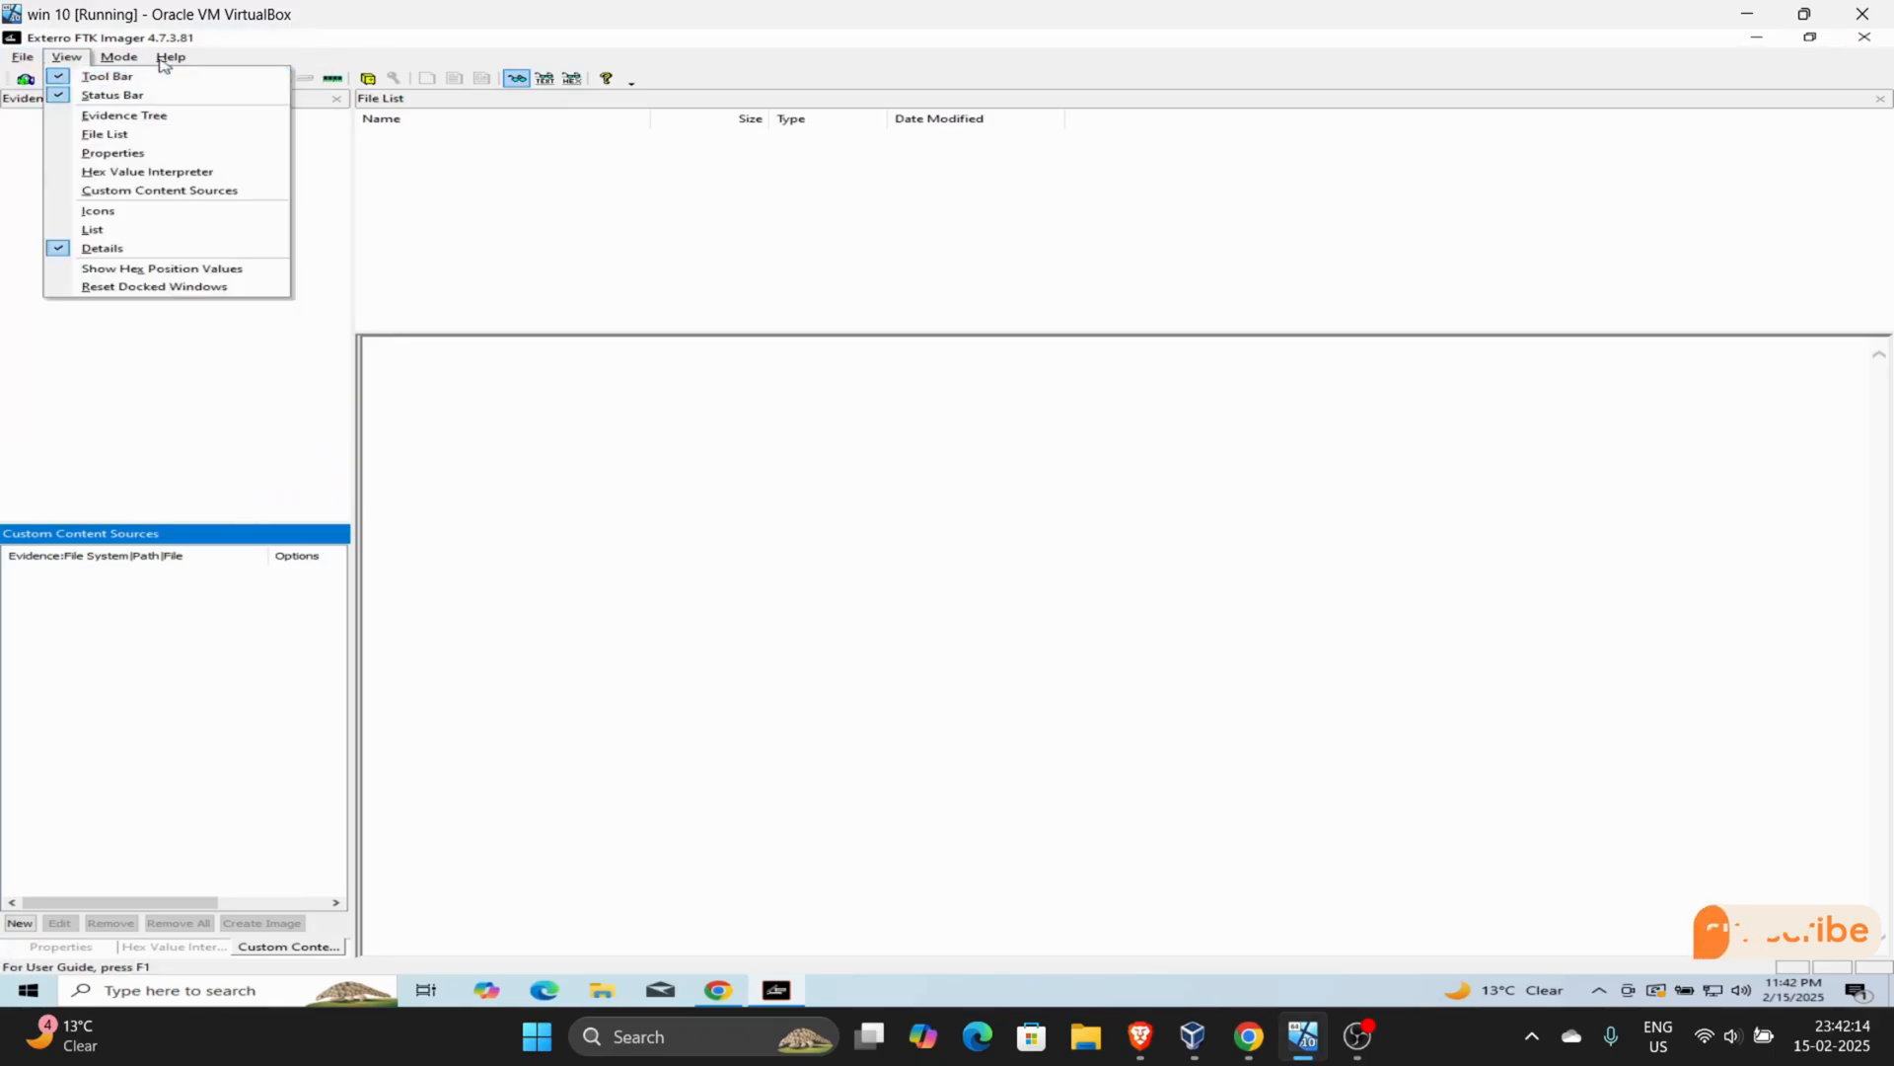
left_click(24, 57)
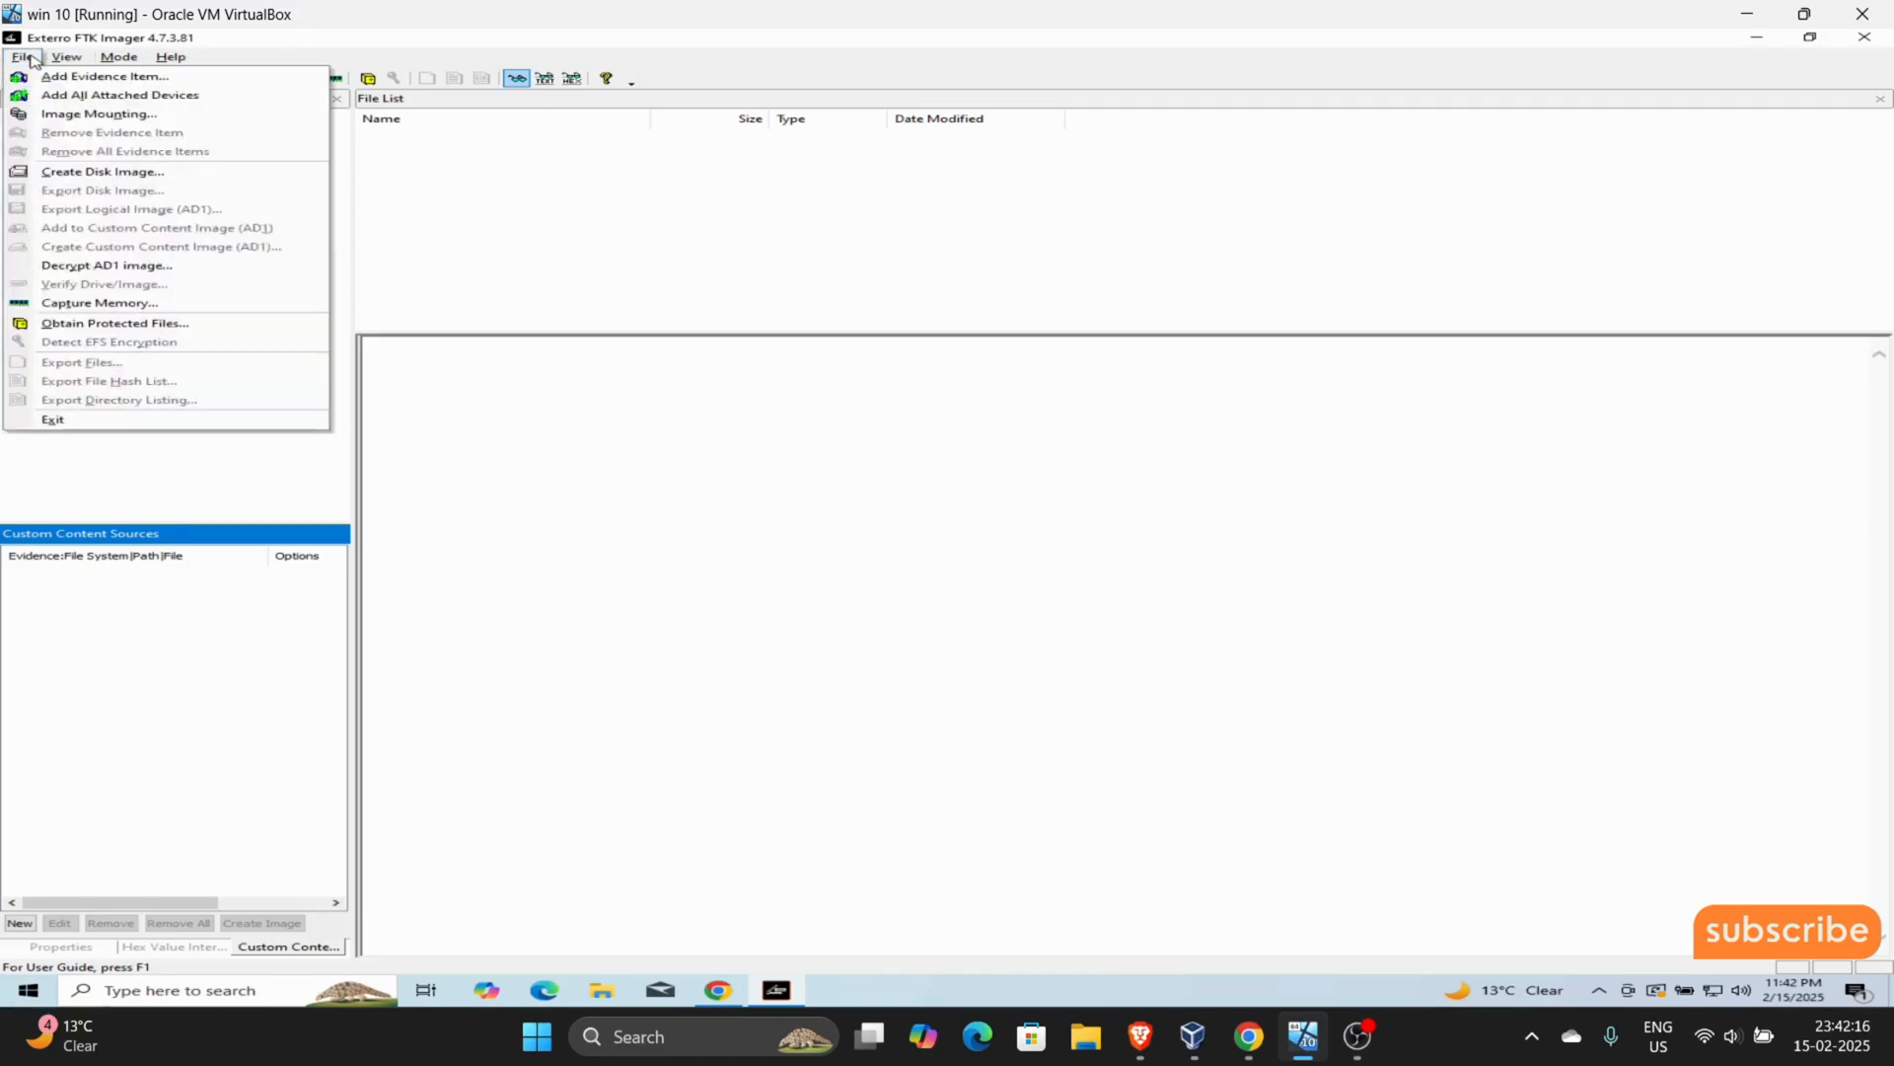
left_click(33, 61)
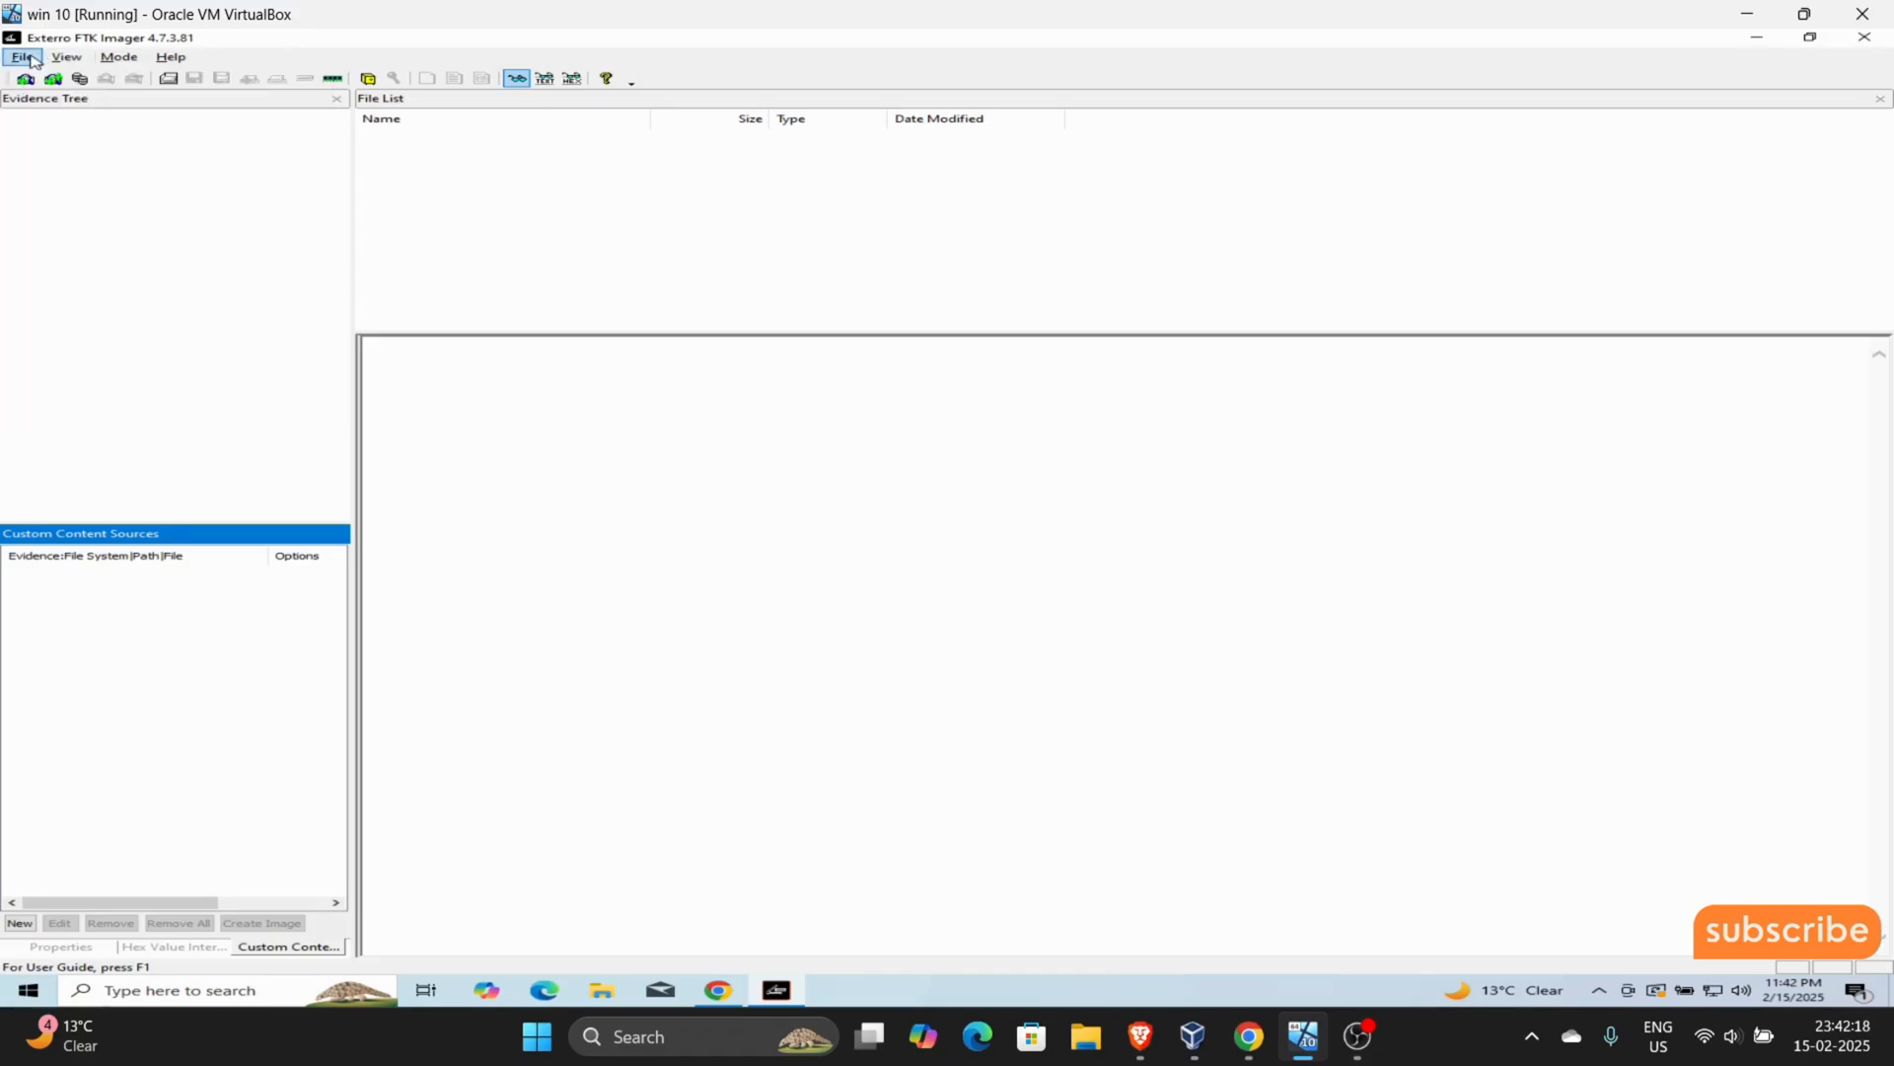
left_click(34, 61)
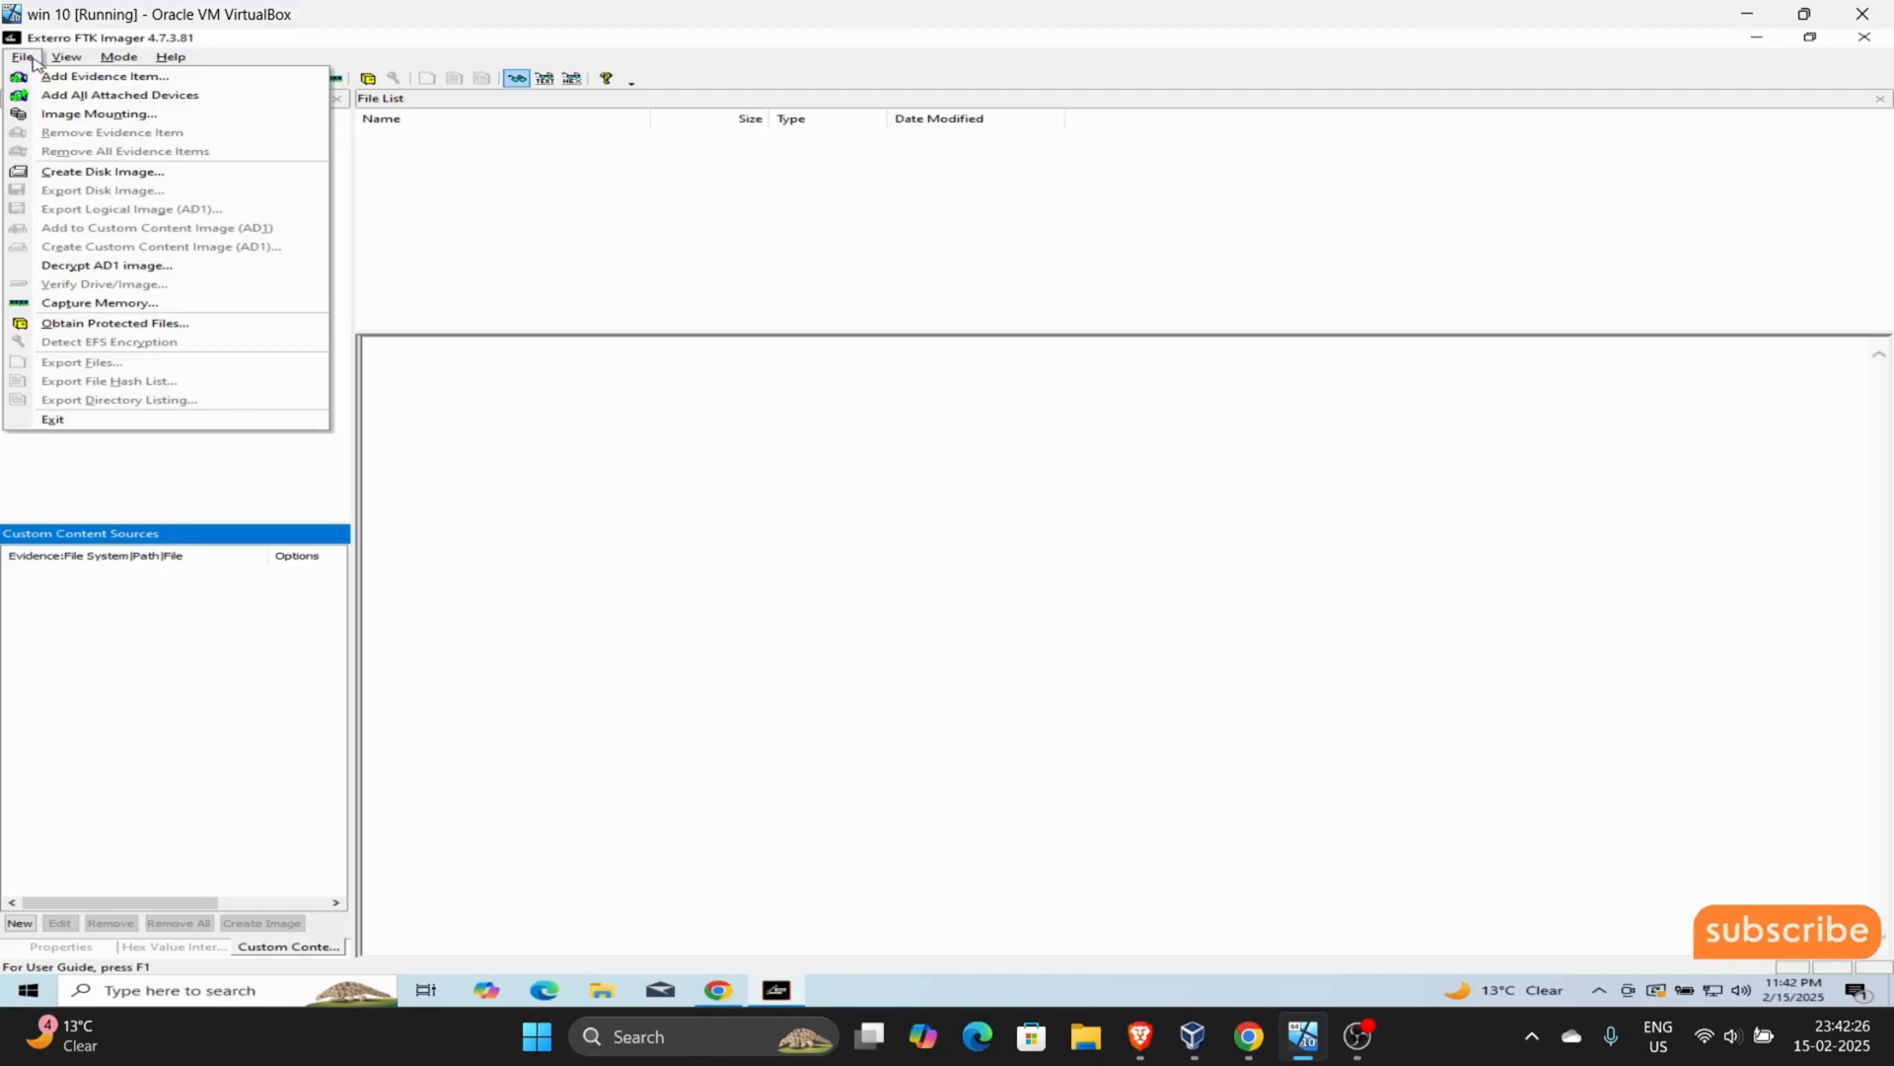
mouse_move(60, 67)
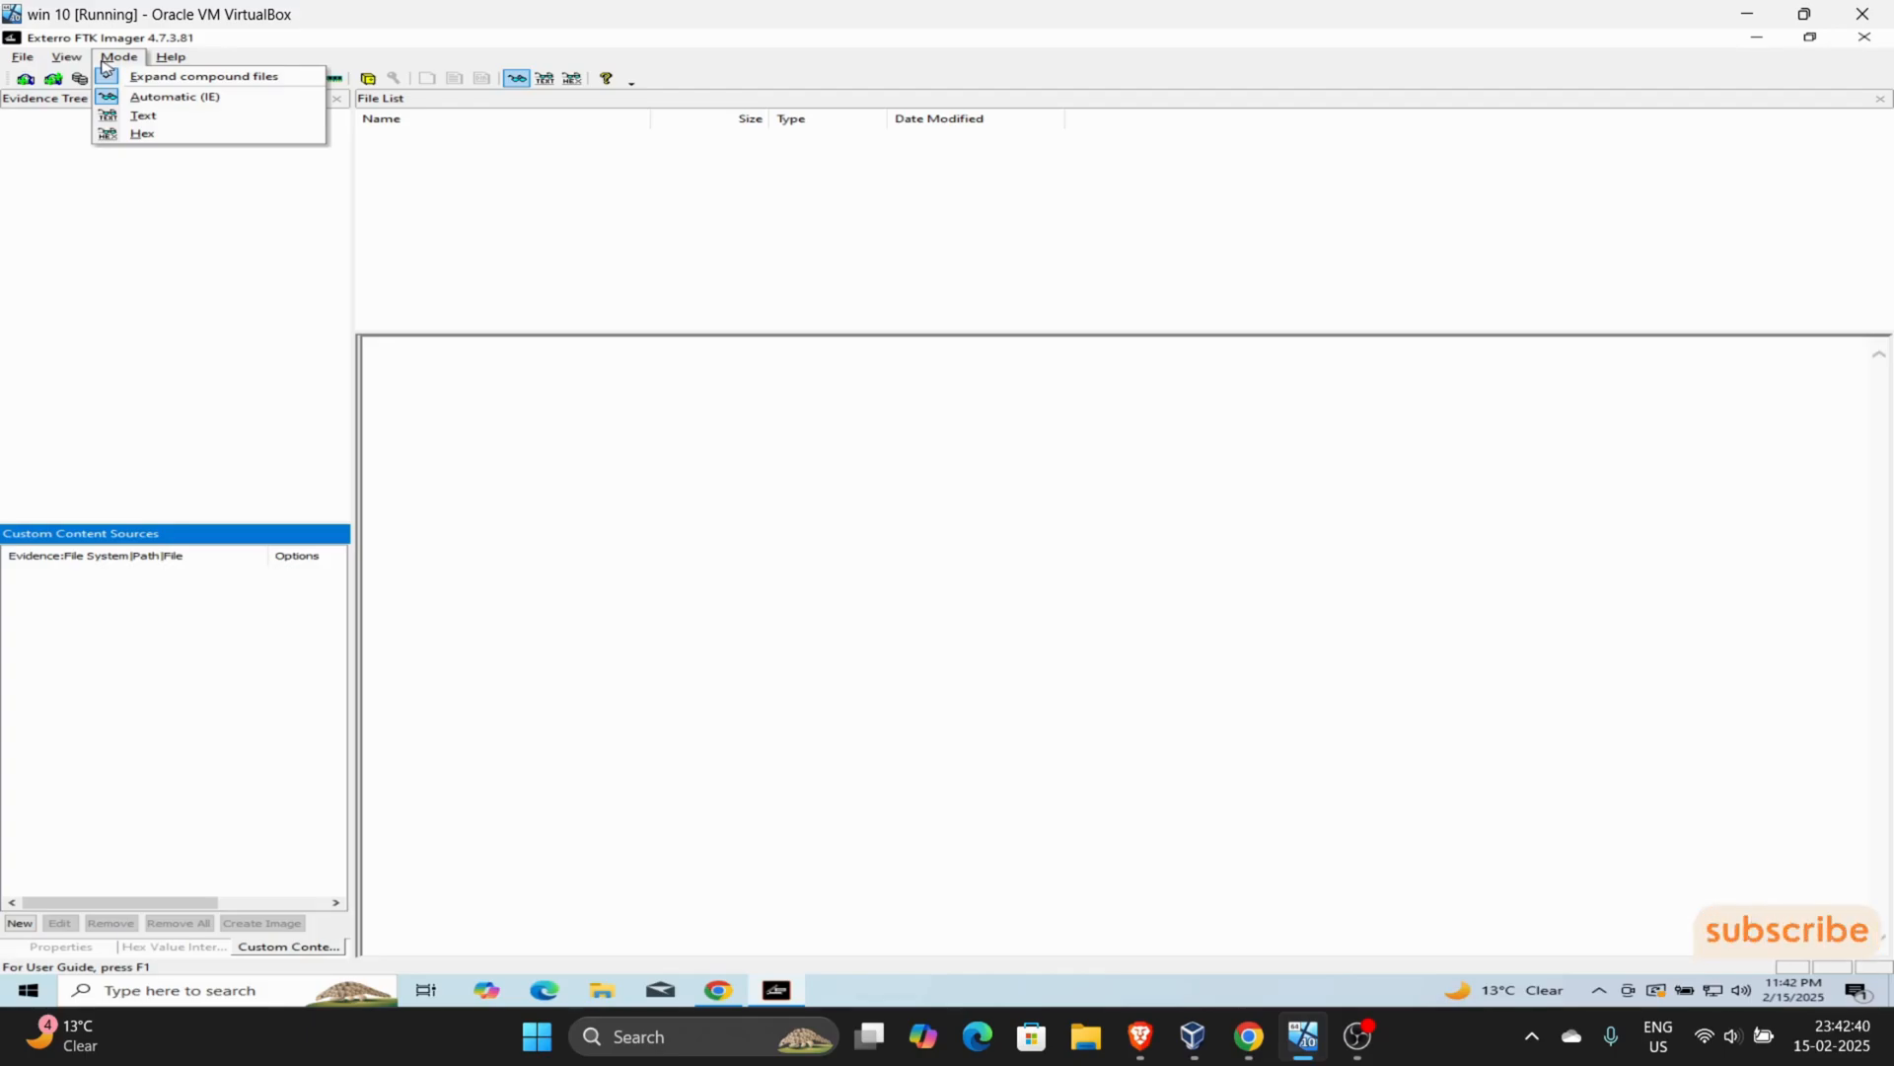
left_click(19, 55)
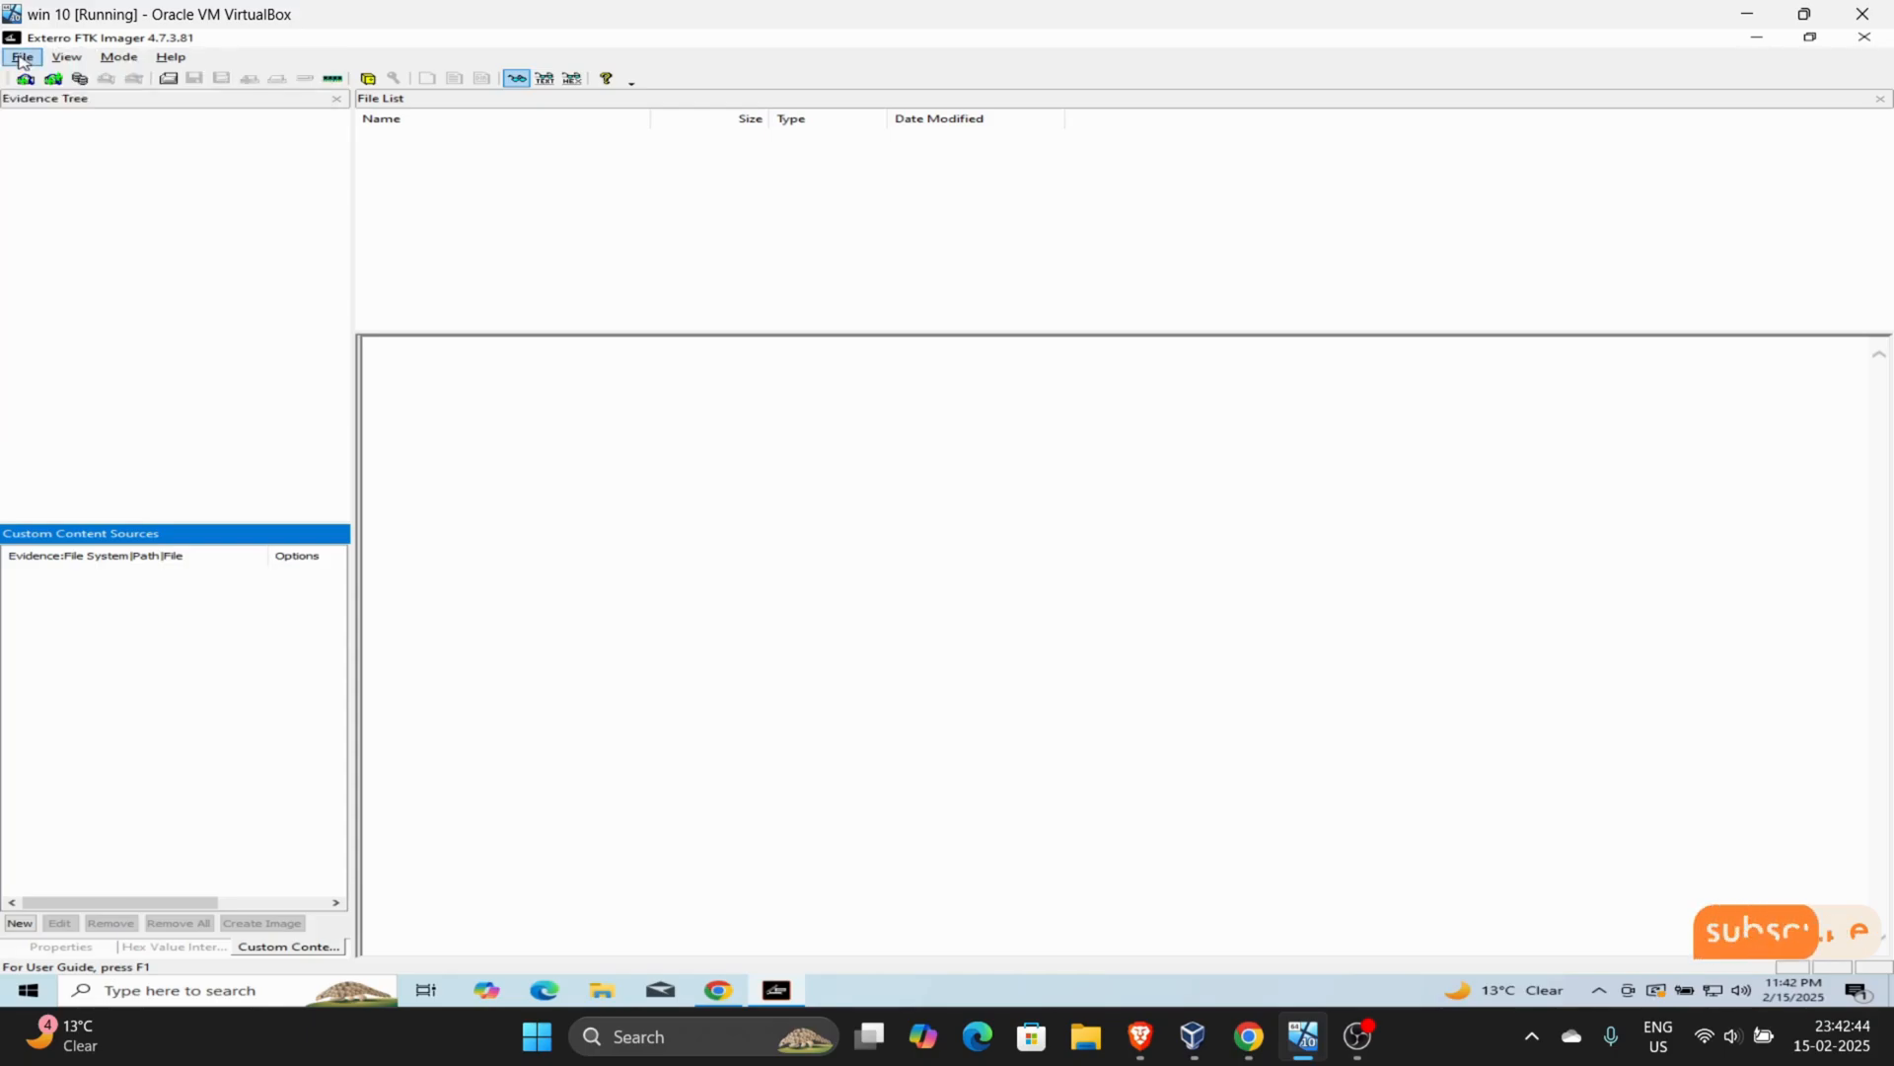
- Review the source evidence types offered for adding an evidence item and close the dialog without adding one
left_click(35, 59)
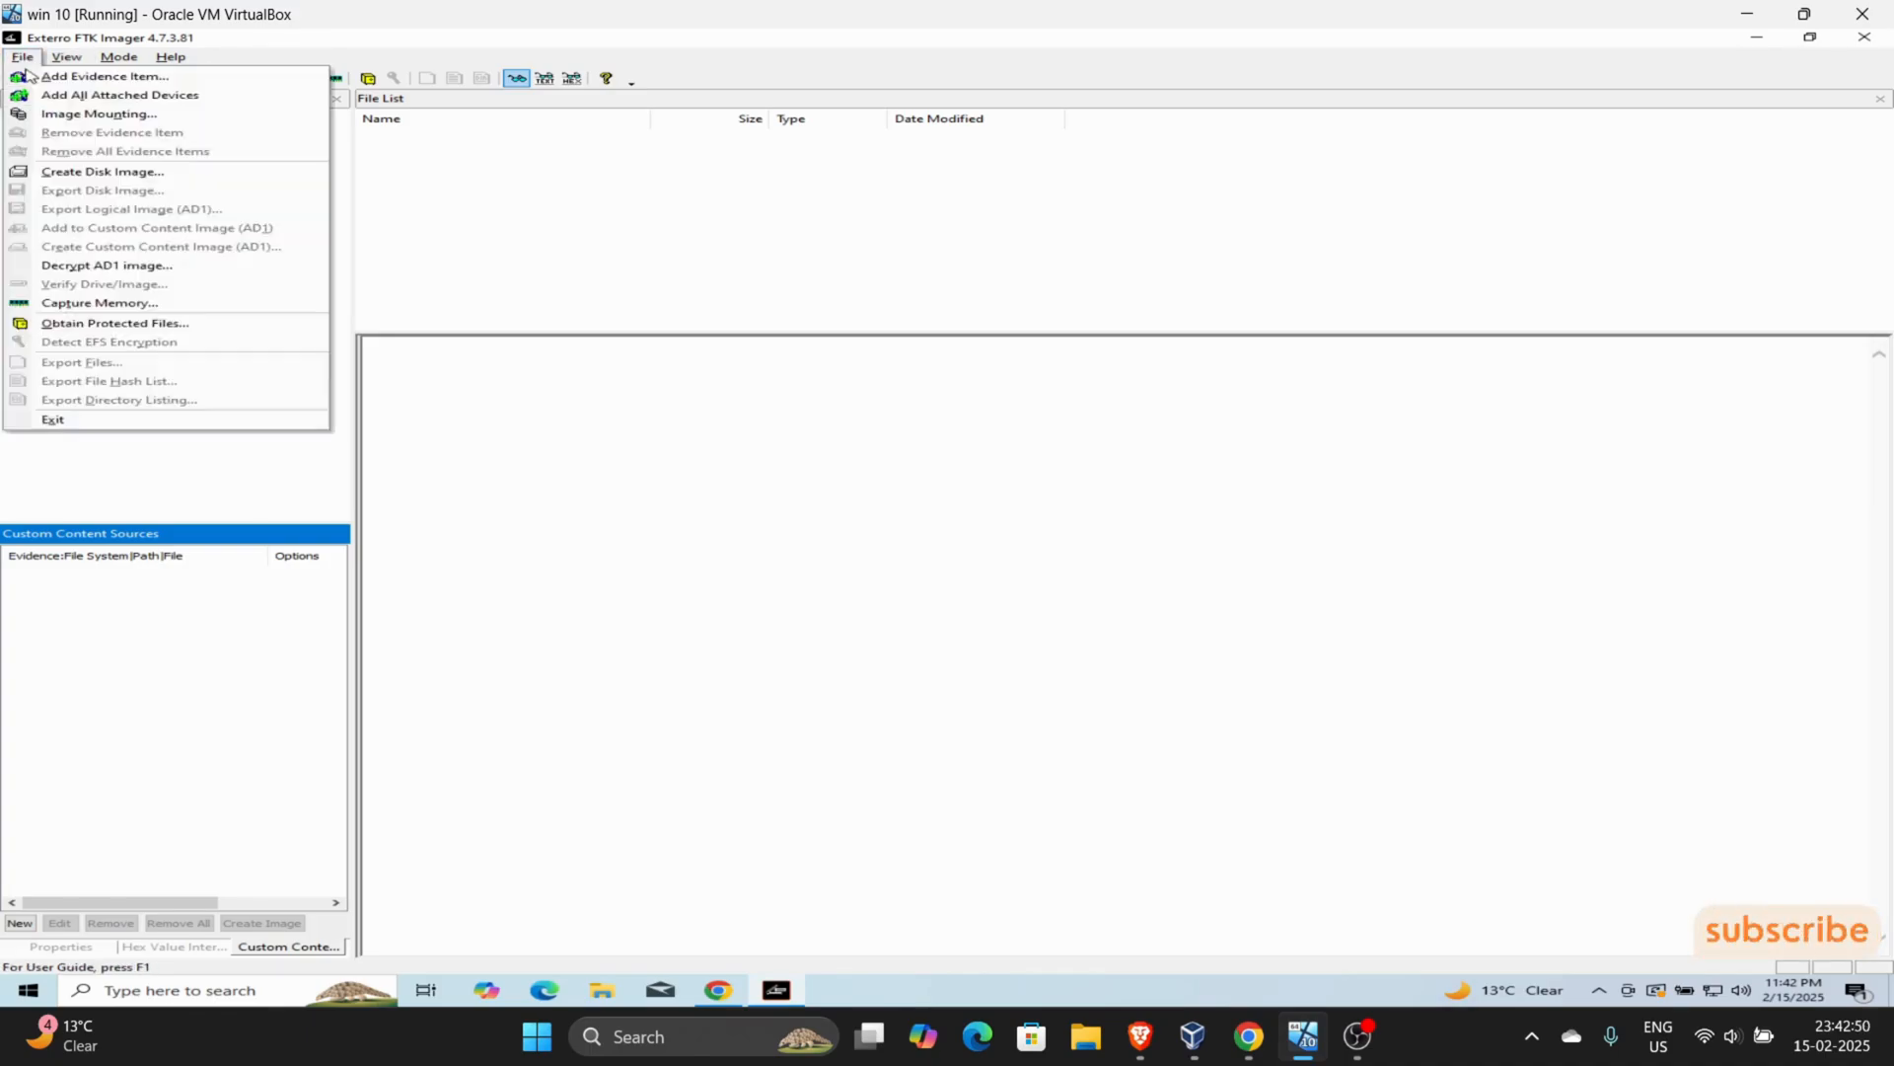
left_click(40, 77)
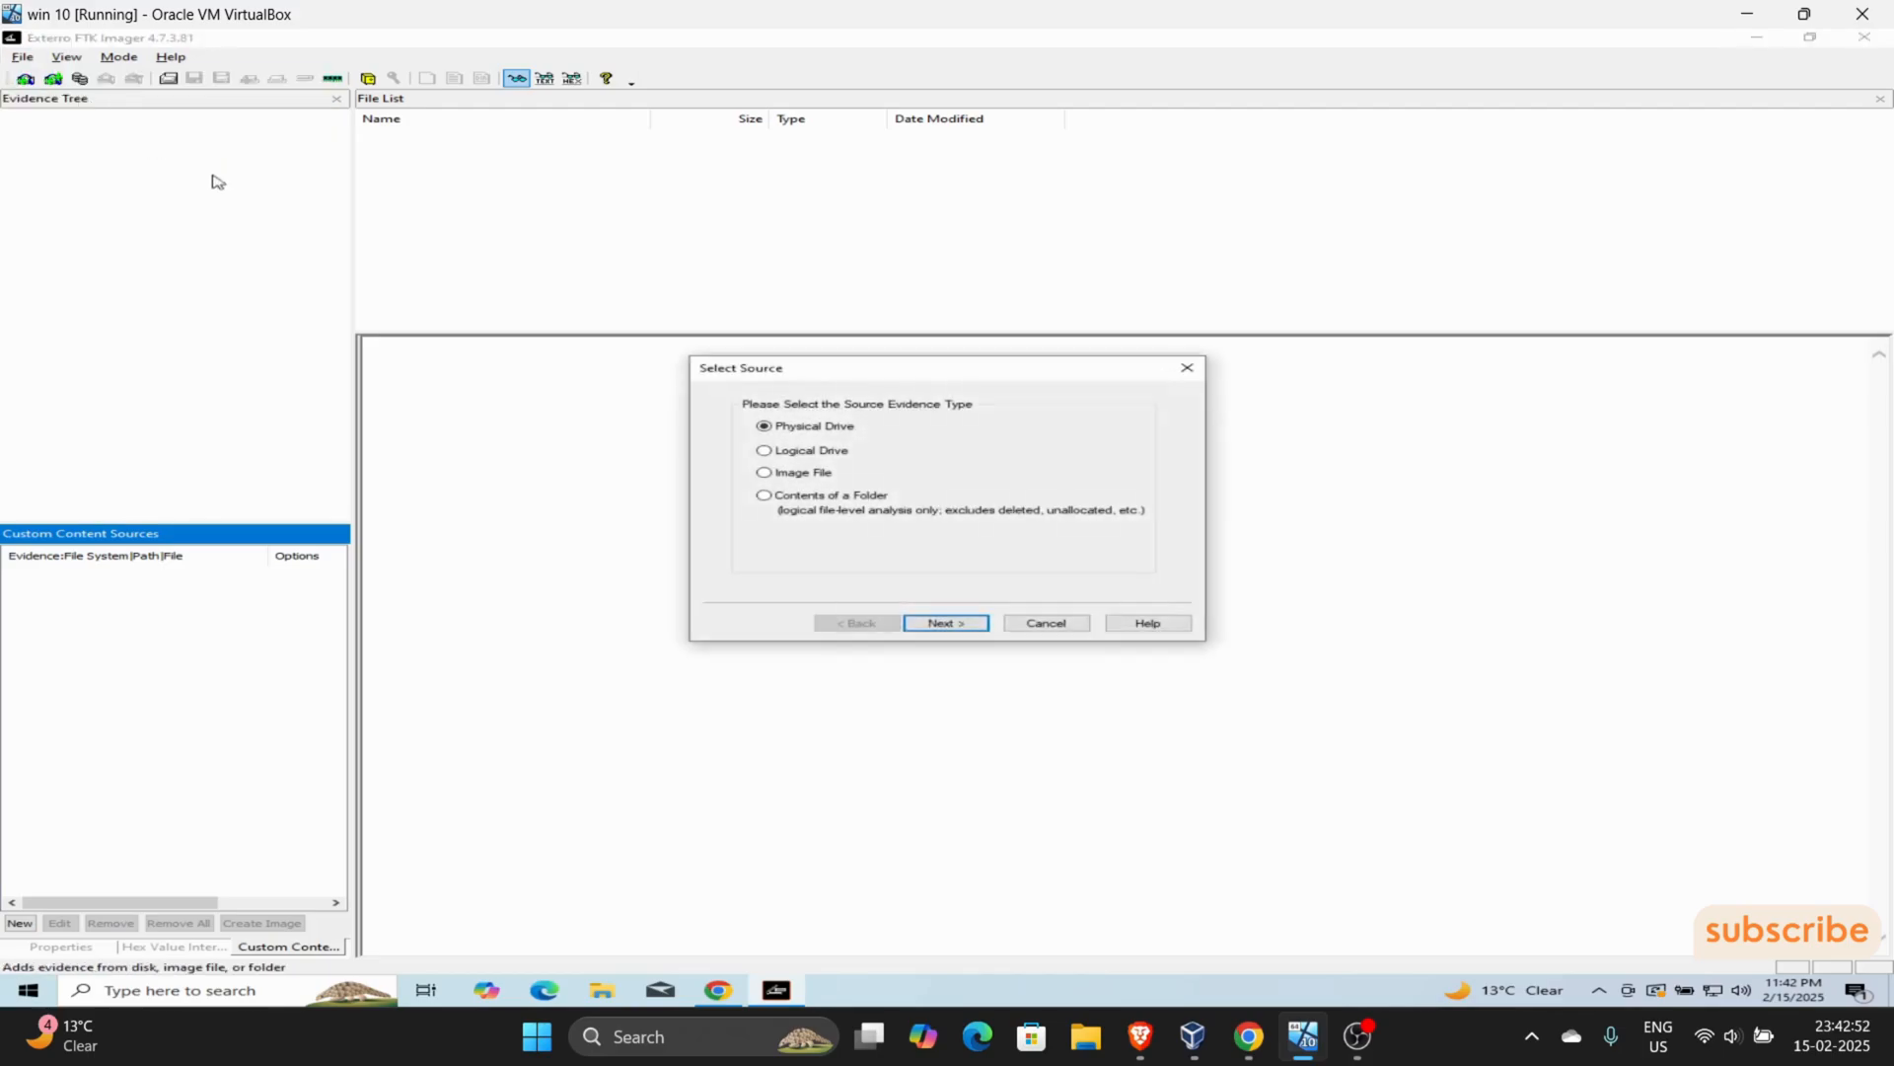
left_click(1084, 621)
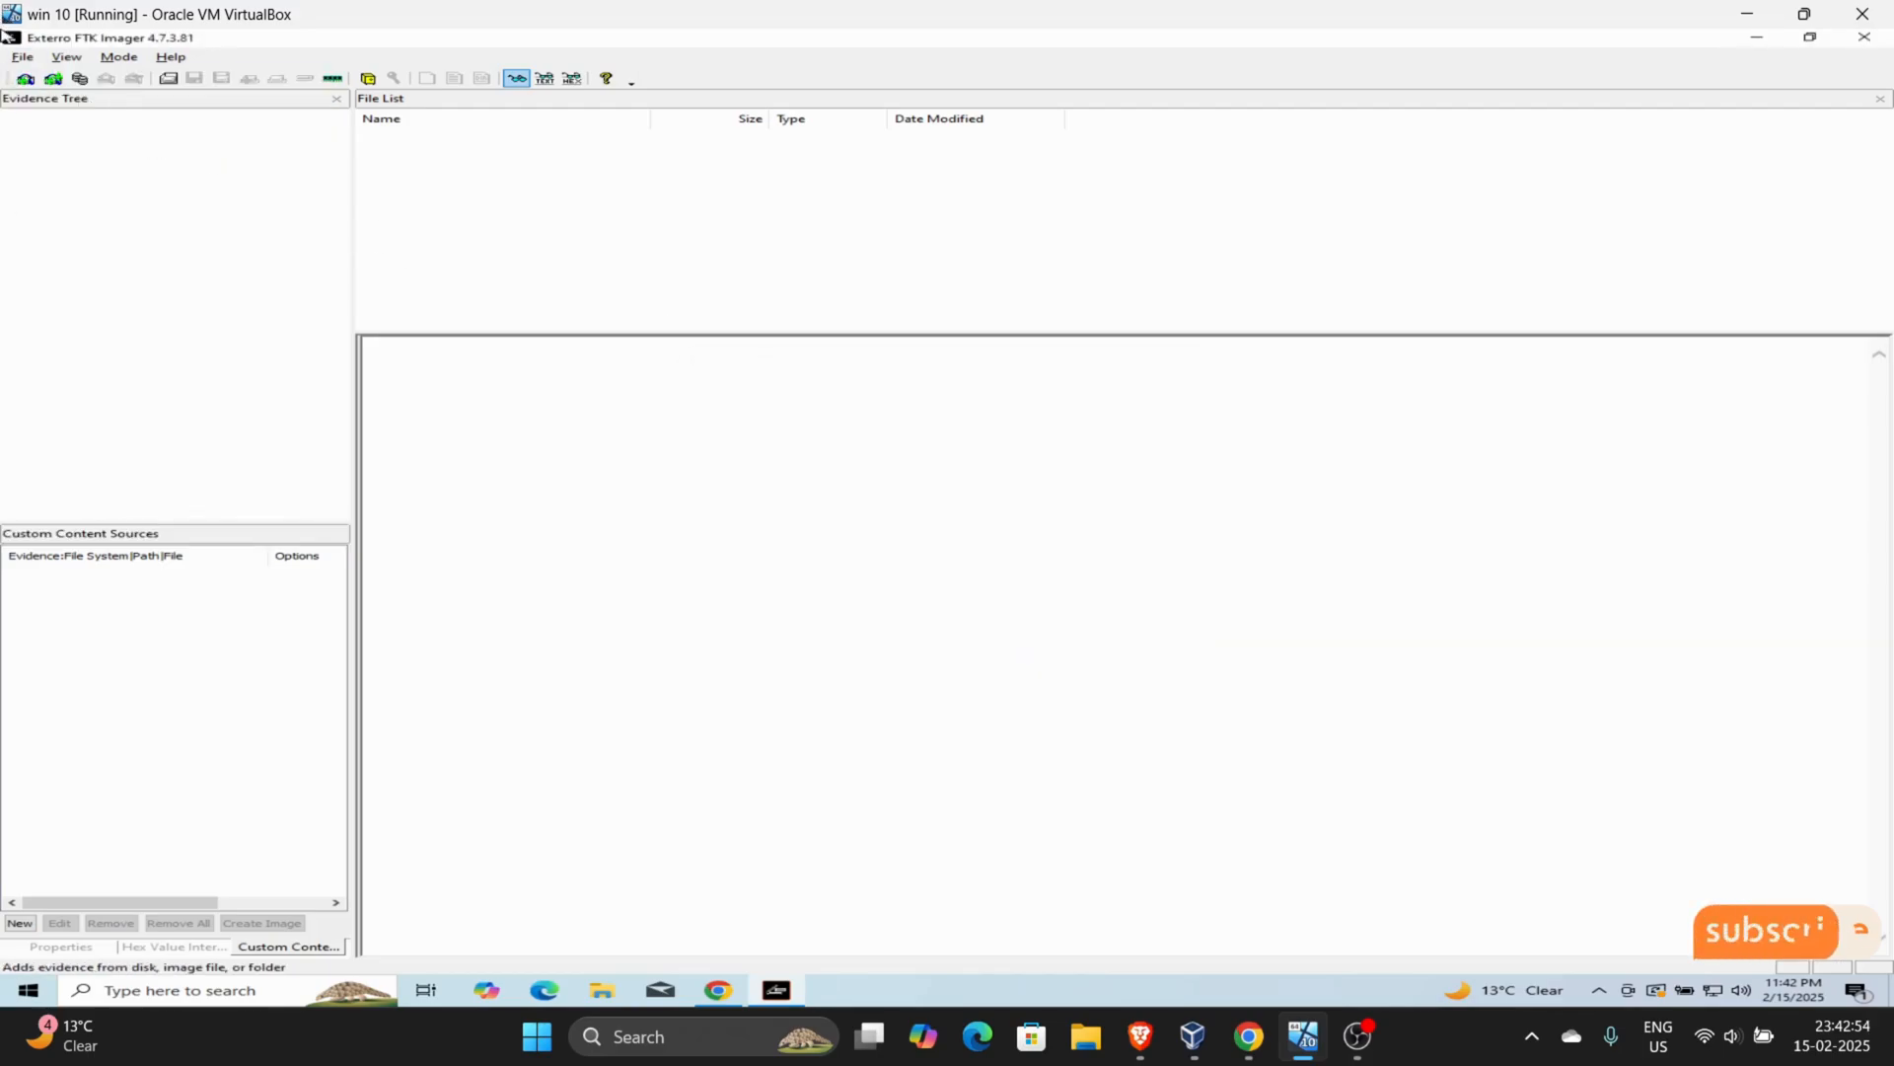
- Examine this PC's disks and volumes in Disk Management, including the ESD-ISO (D:) volume and Disk 0, and minimize Computer Management
left_click(23, 58)
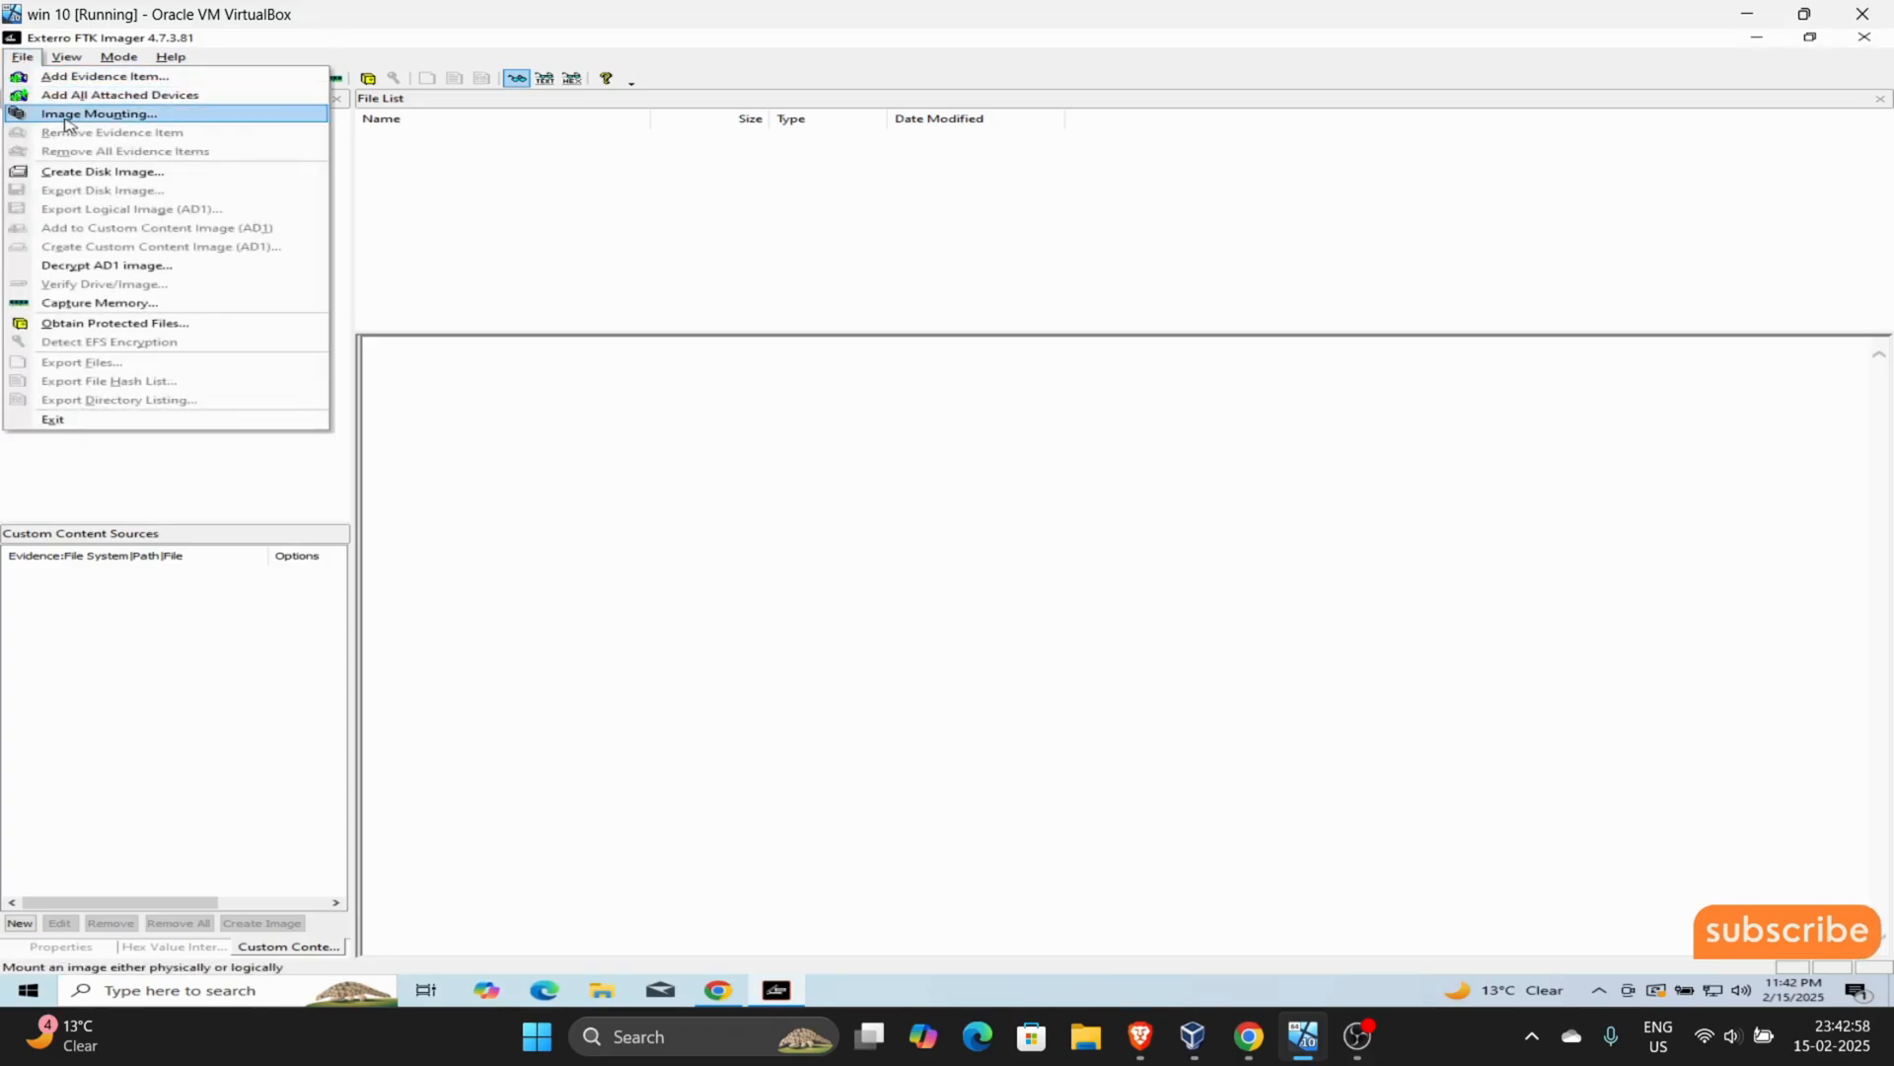
left_click(606, 1002)
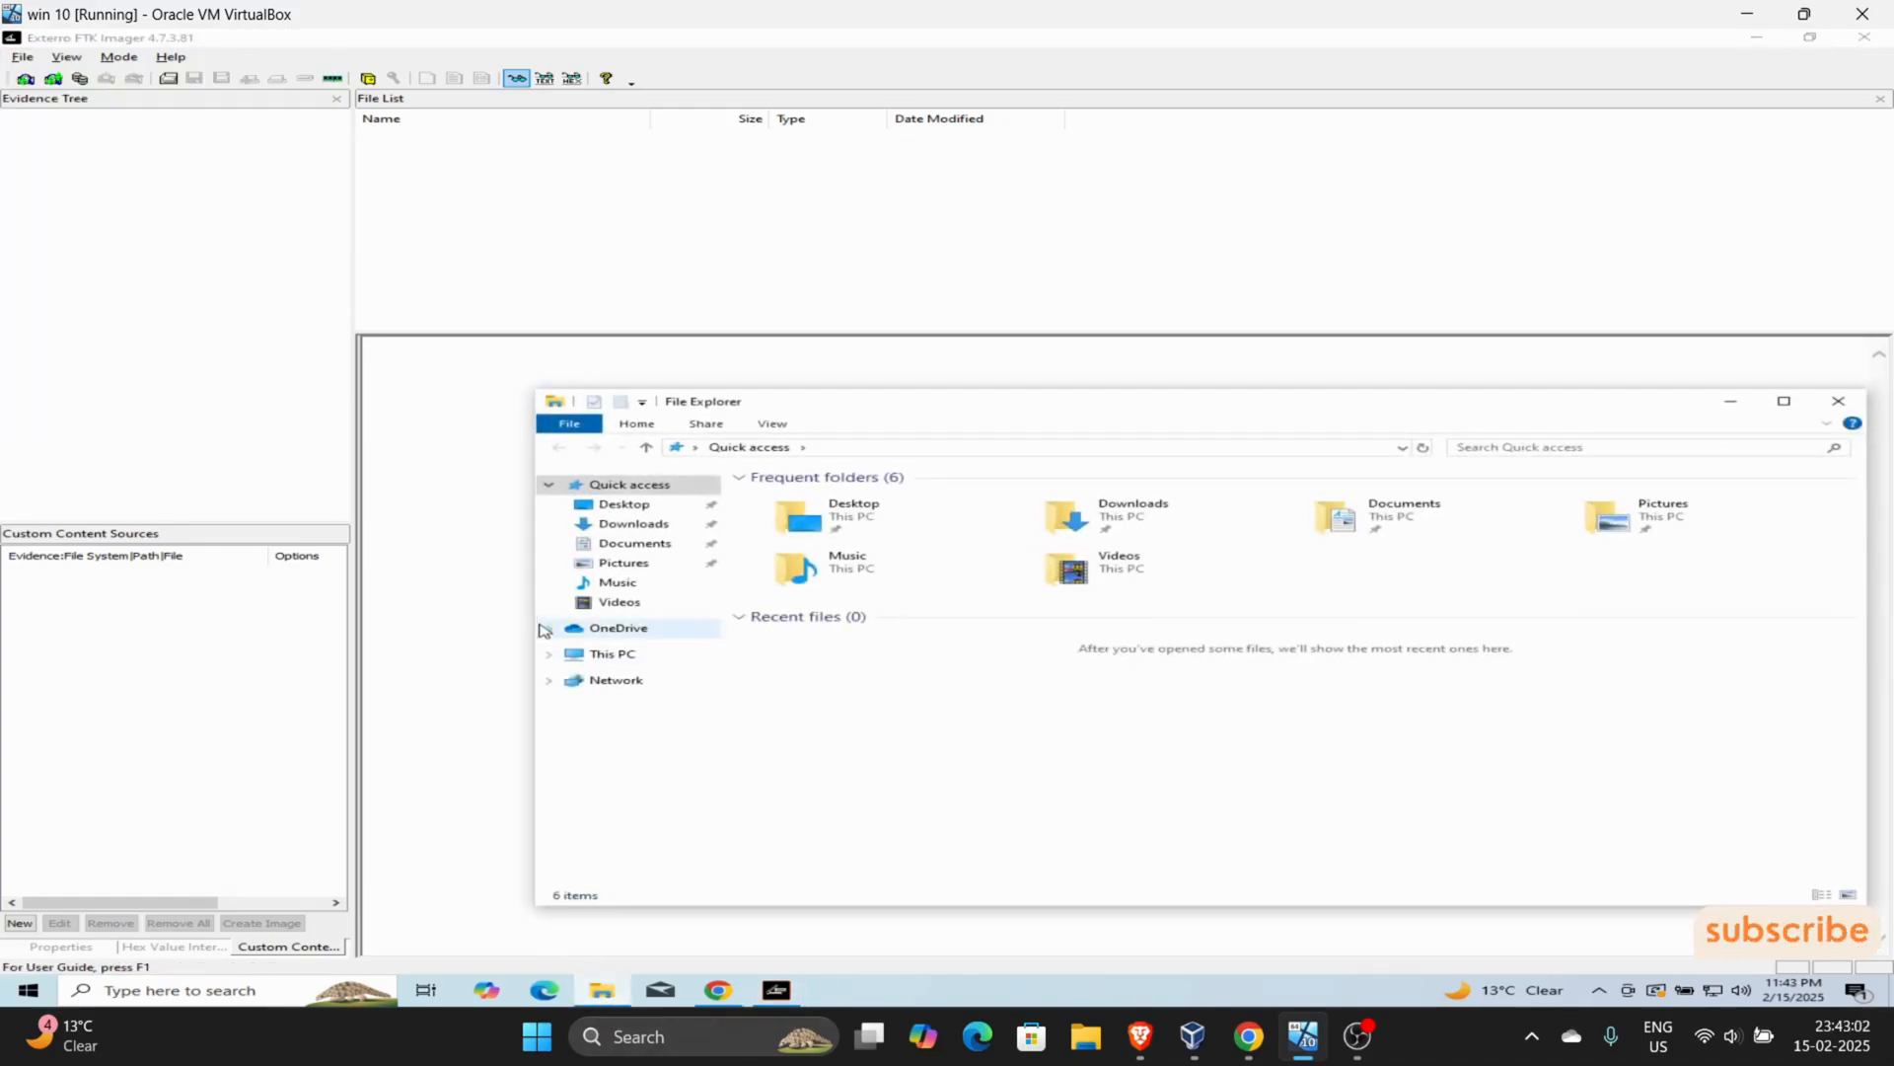
left_click(583, 658)
right_click(595, 658)
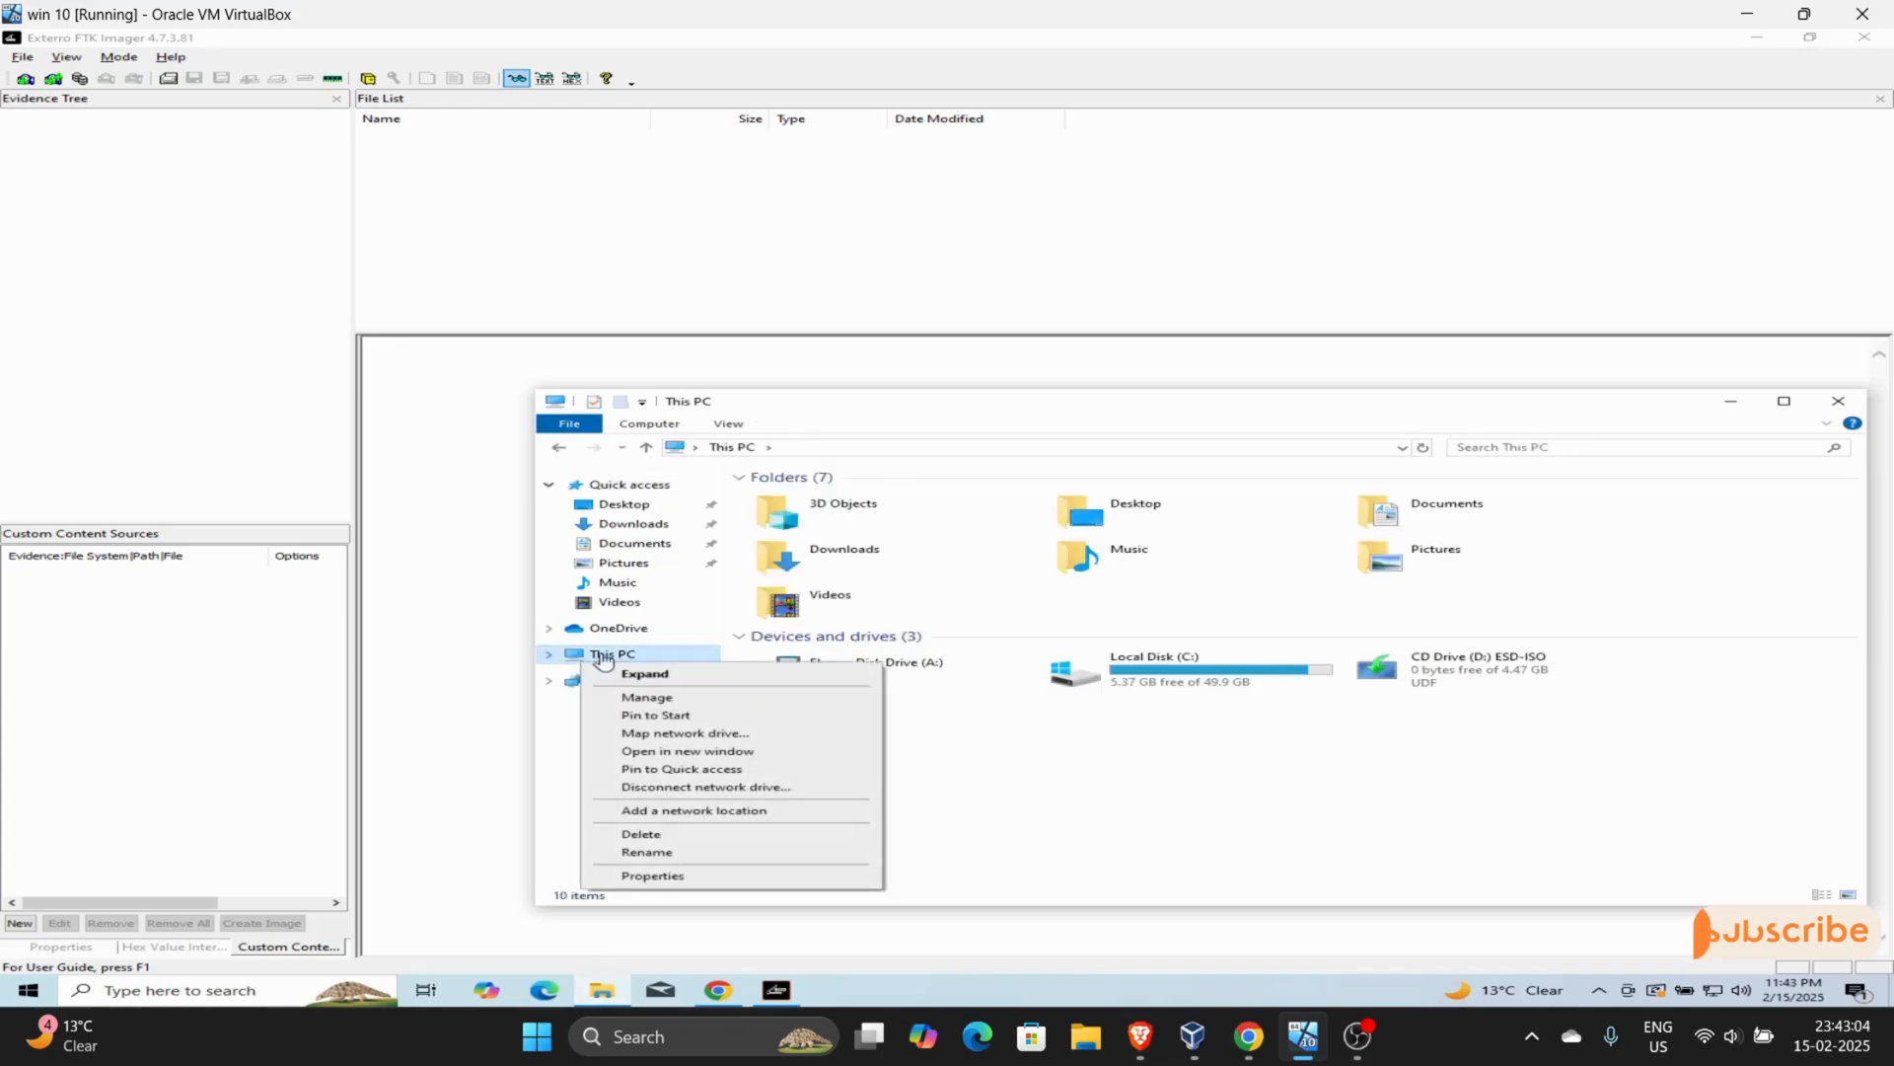
left_click(651, 698)
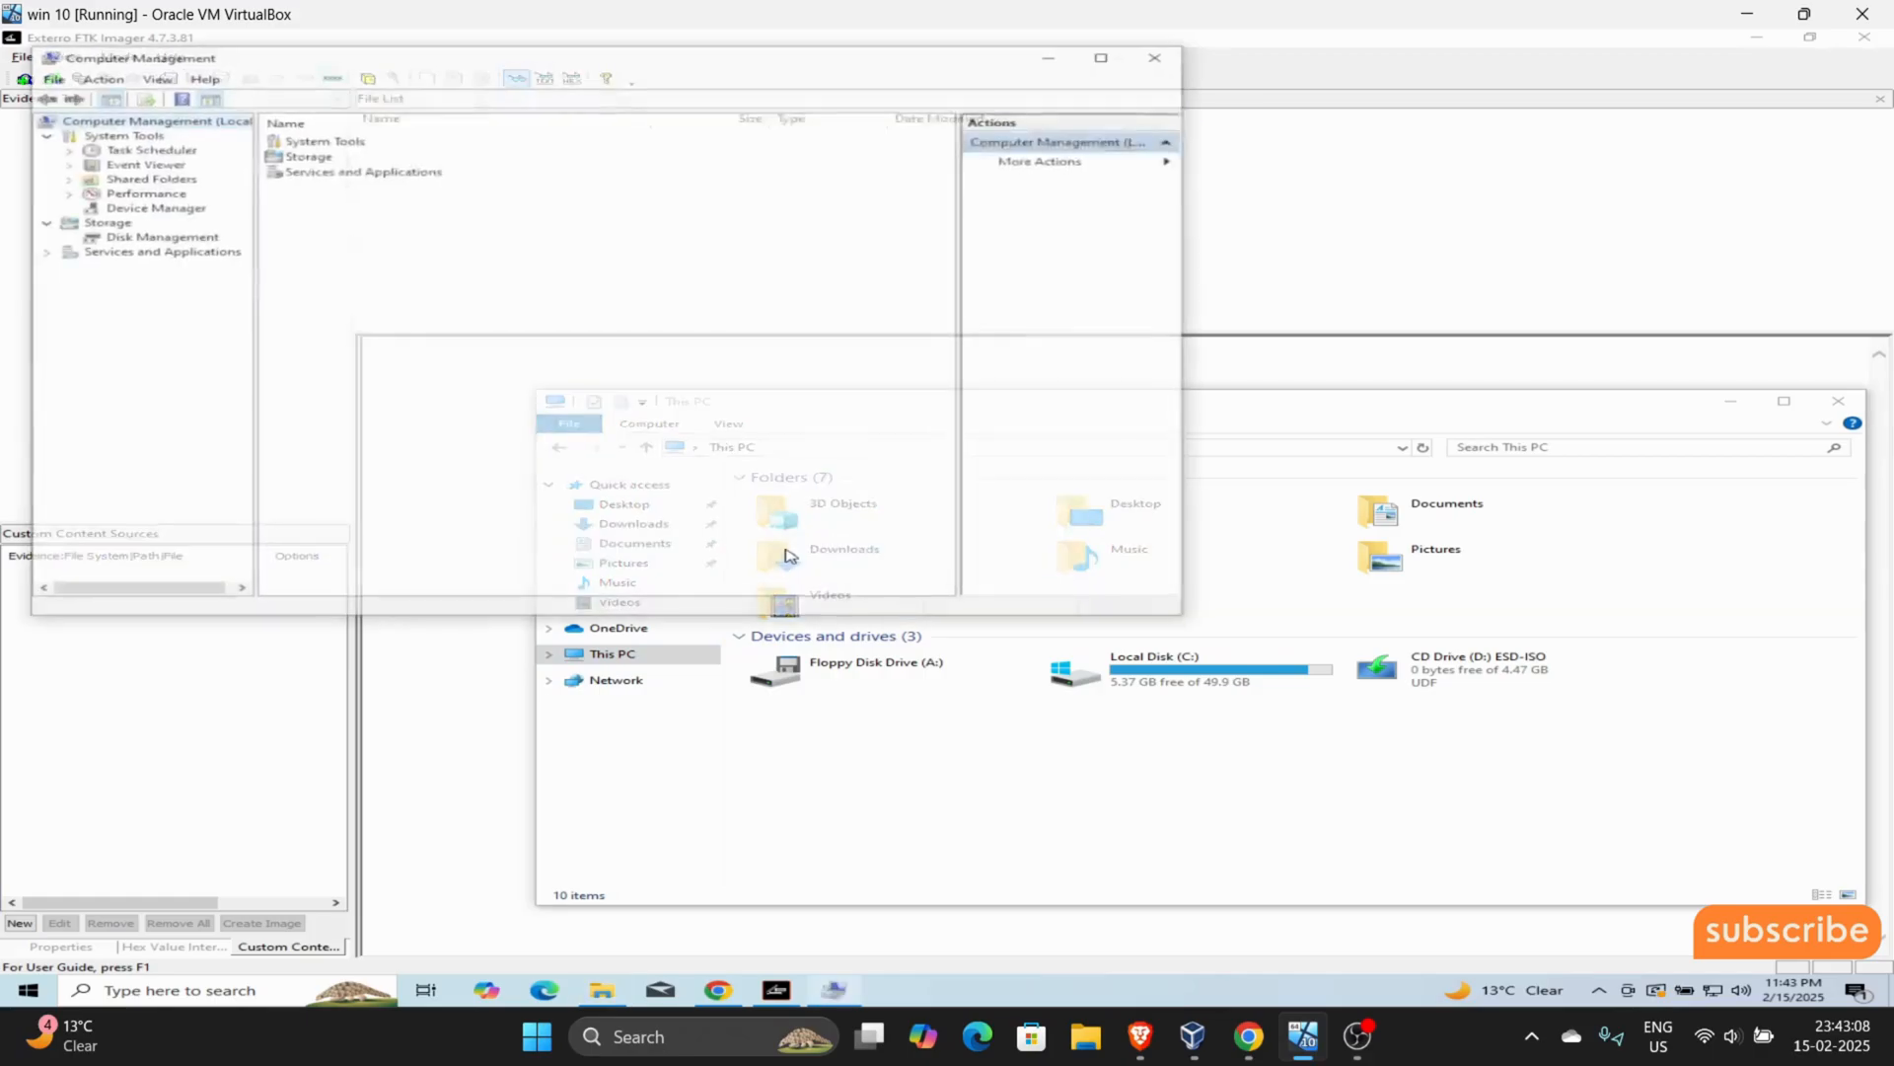
left_click(98, 237)
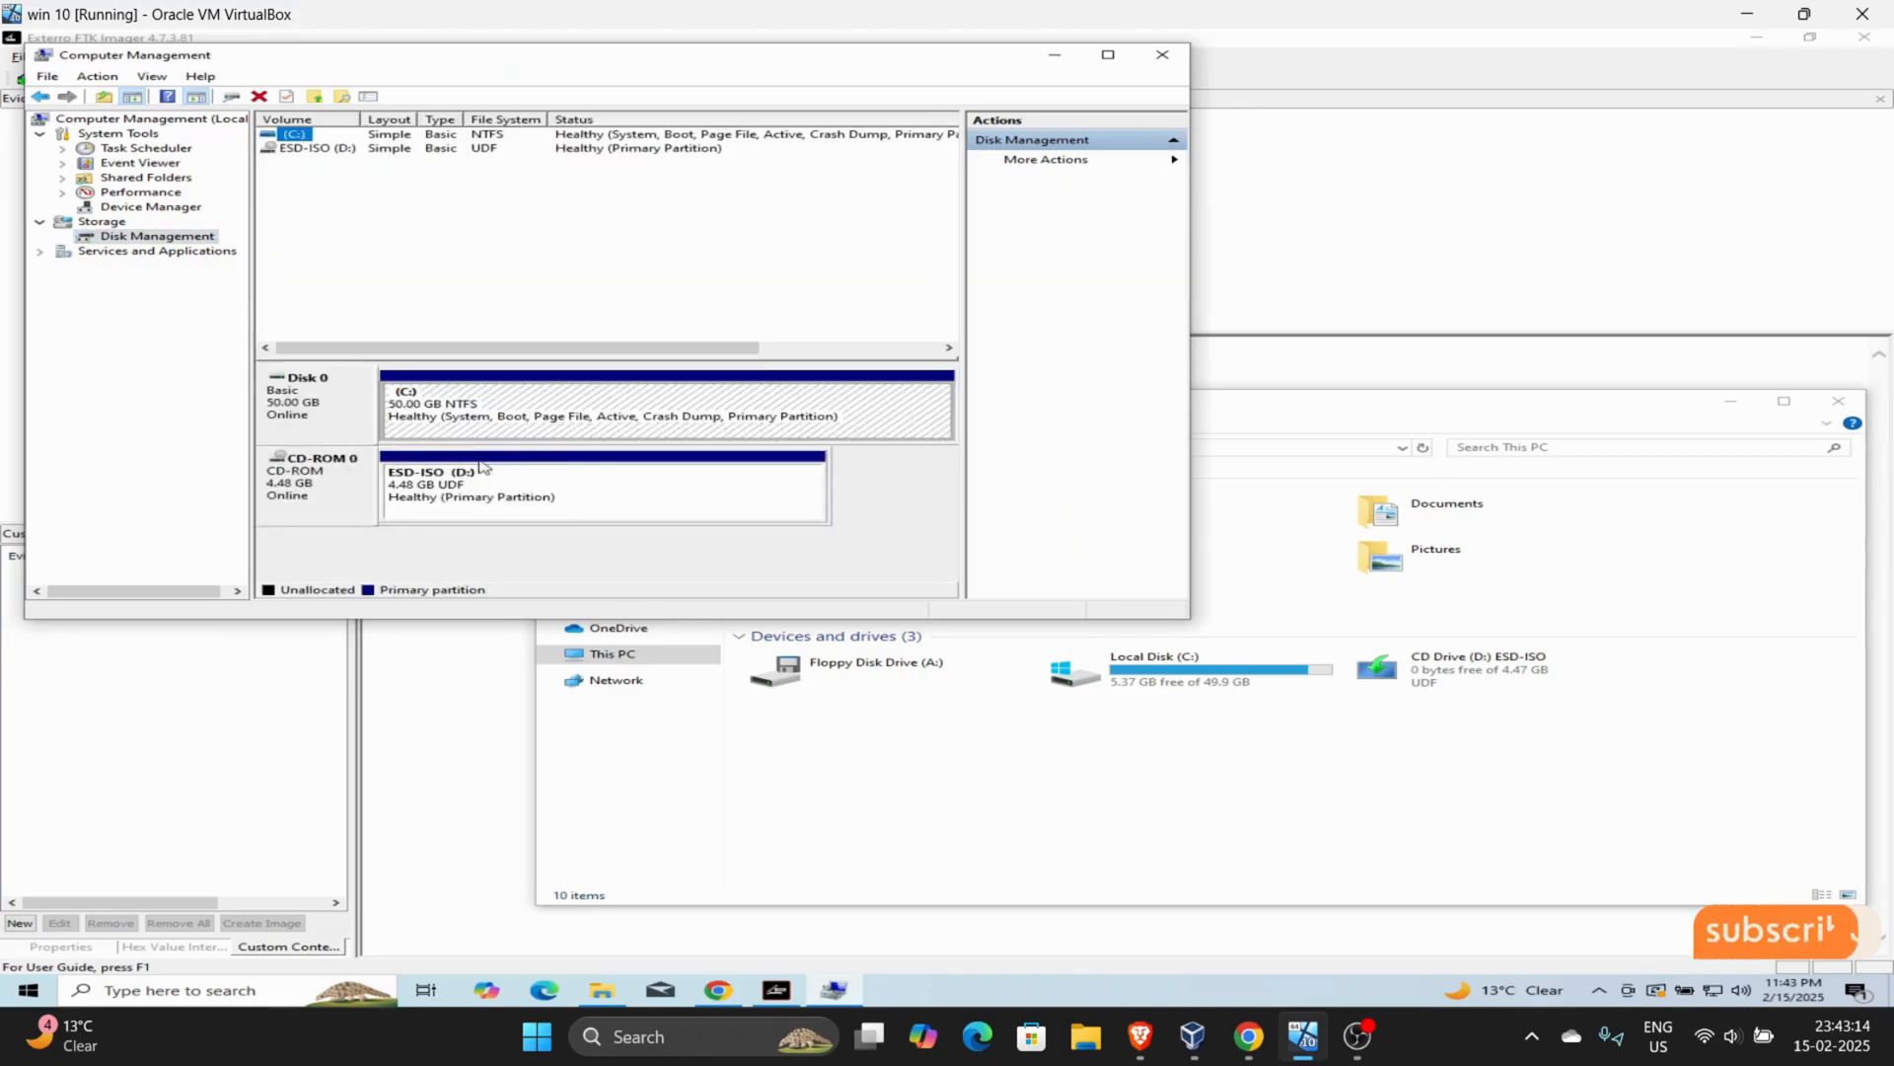
left_click(457, 507)
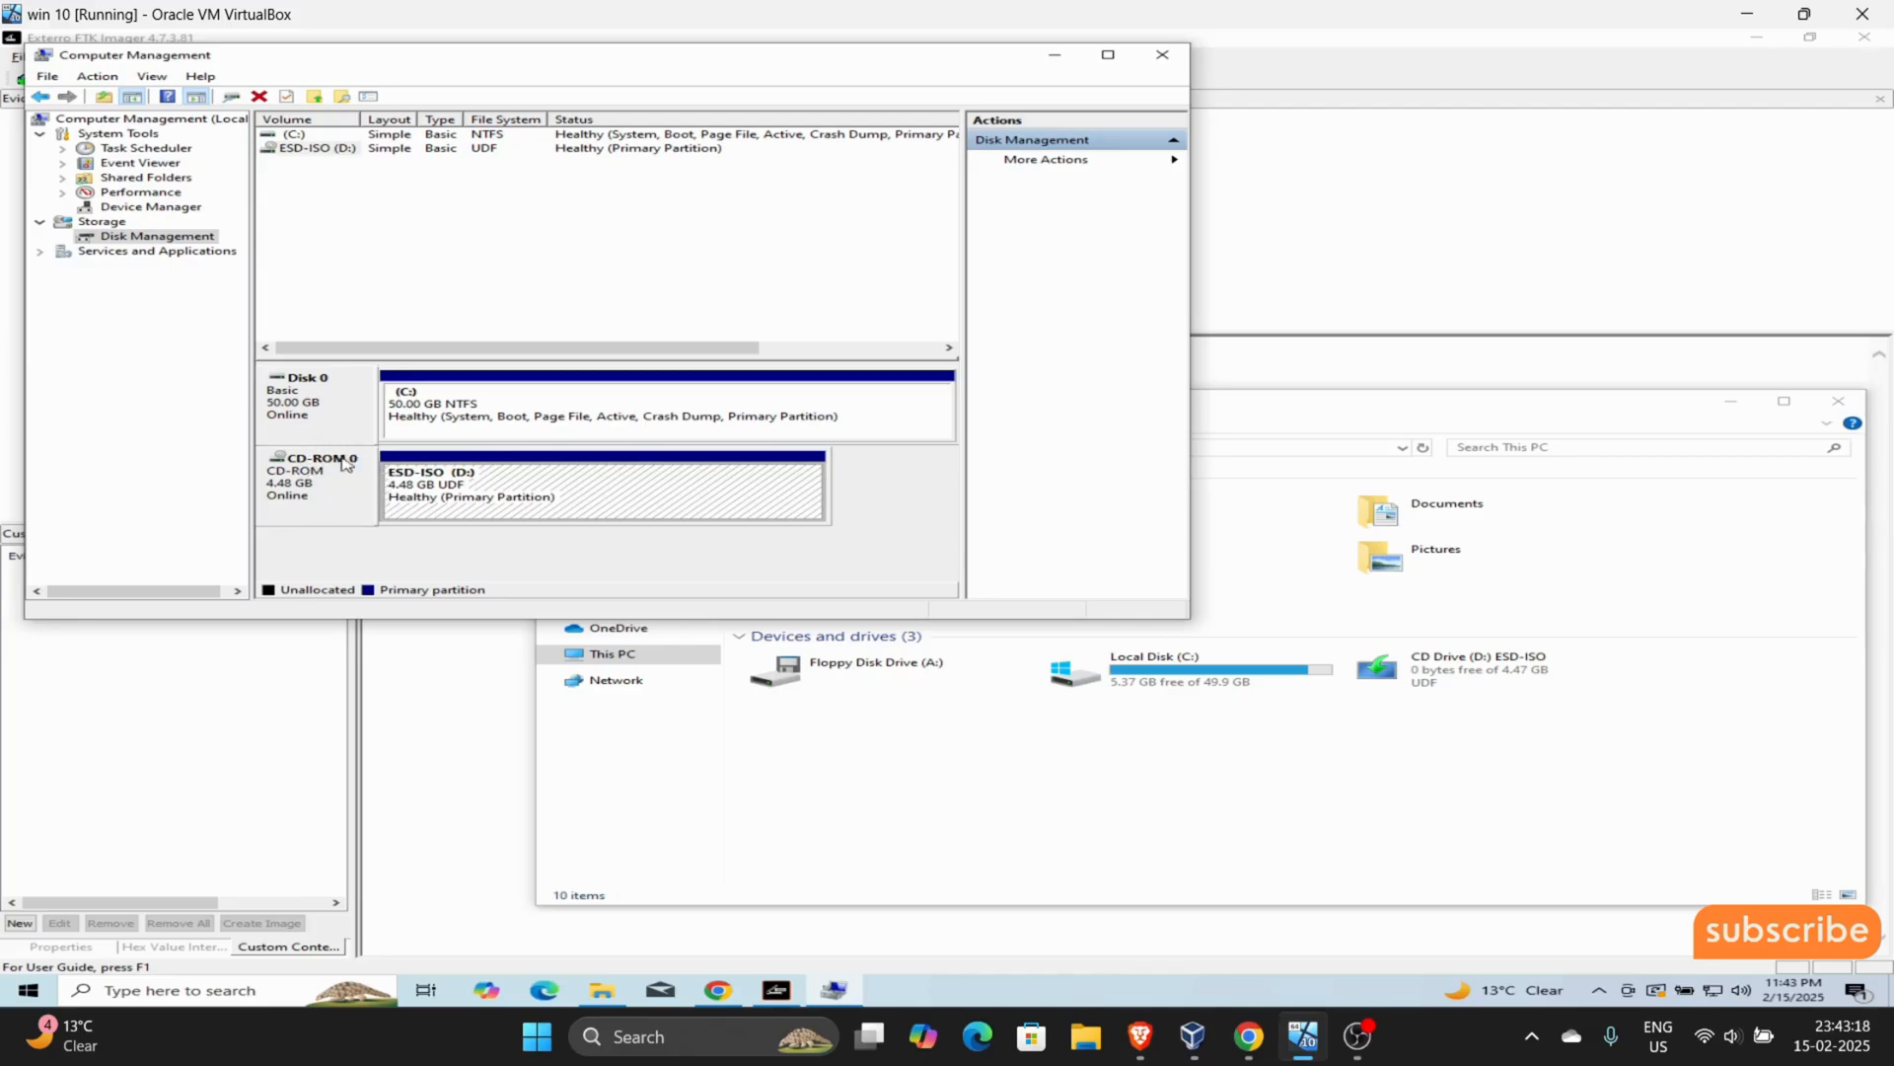
left_click(353, 405)
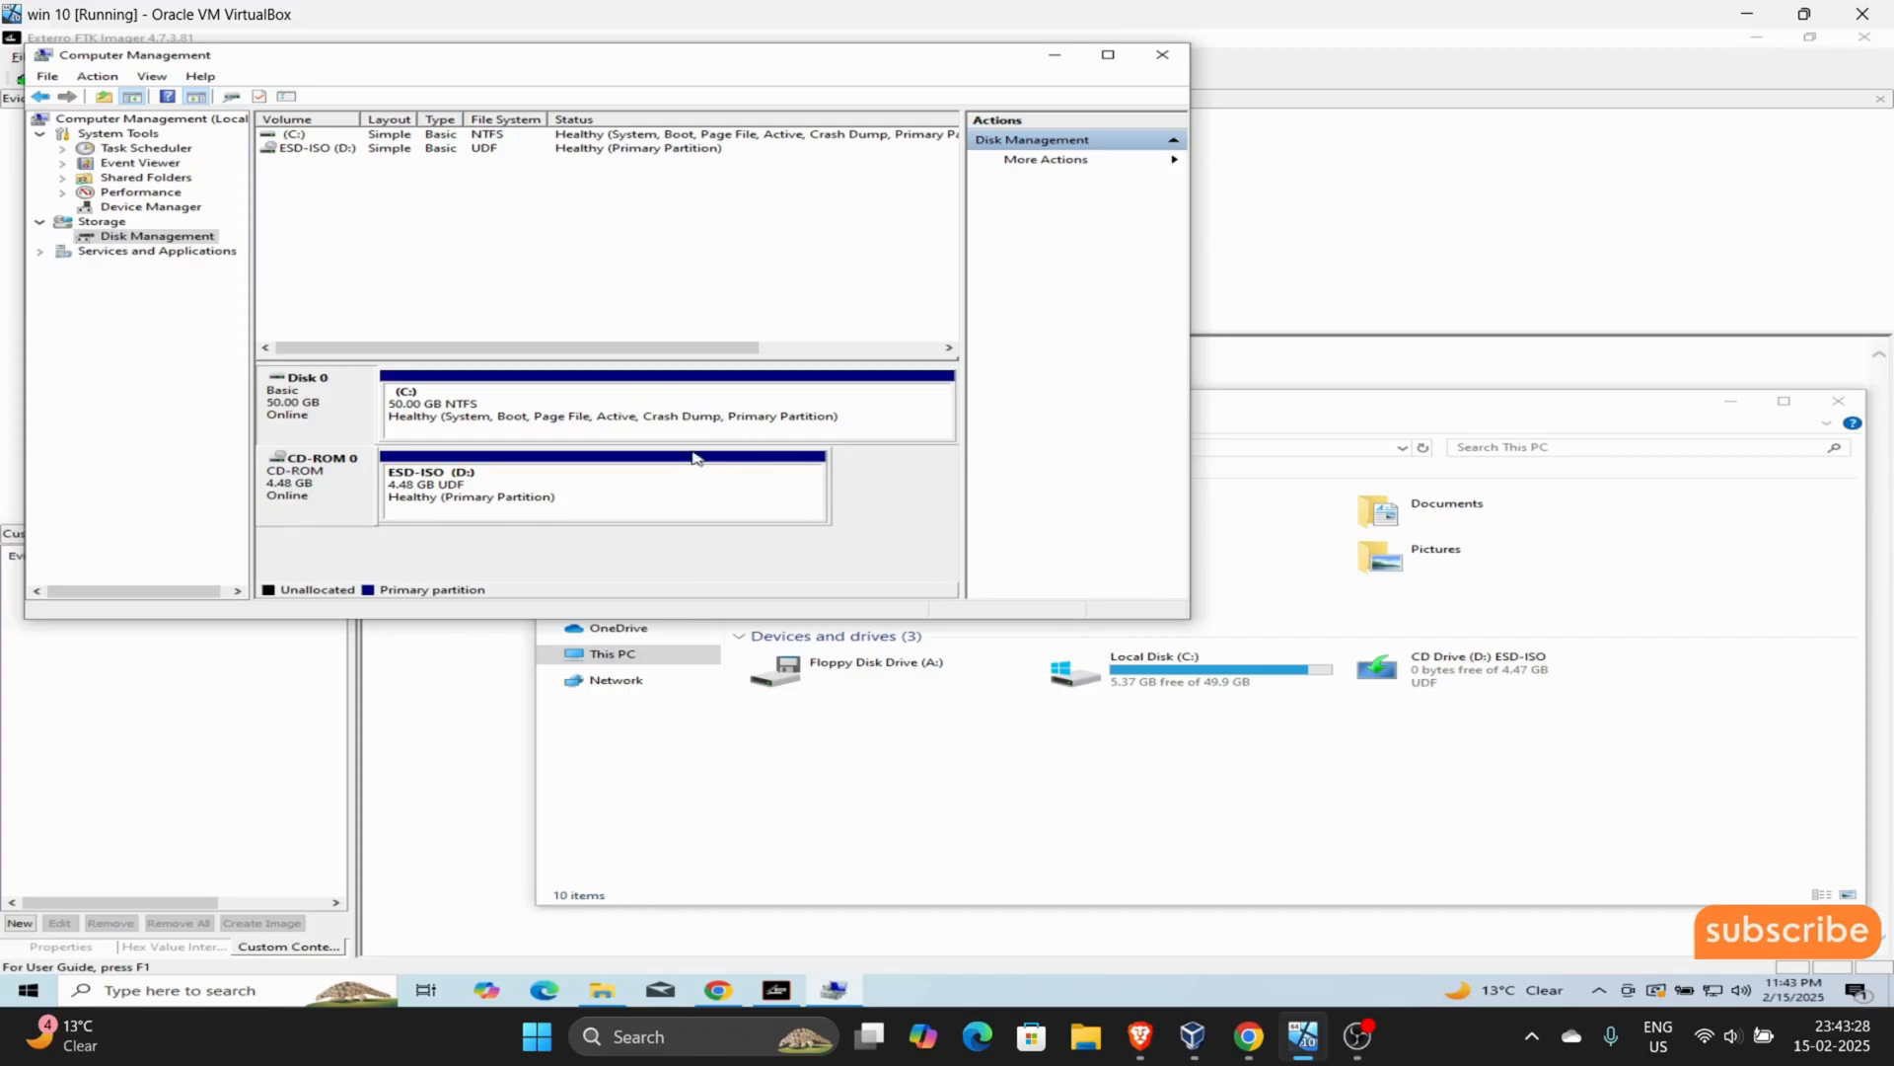
left_click(1054, 54)
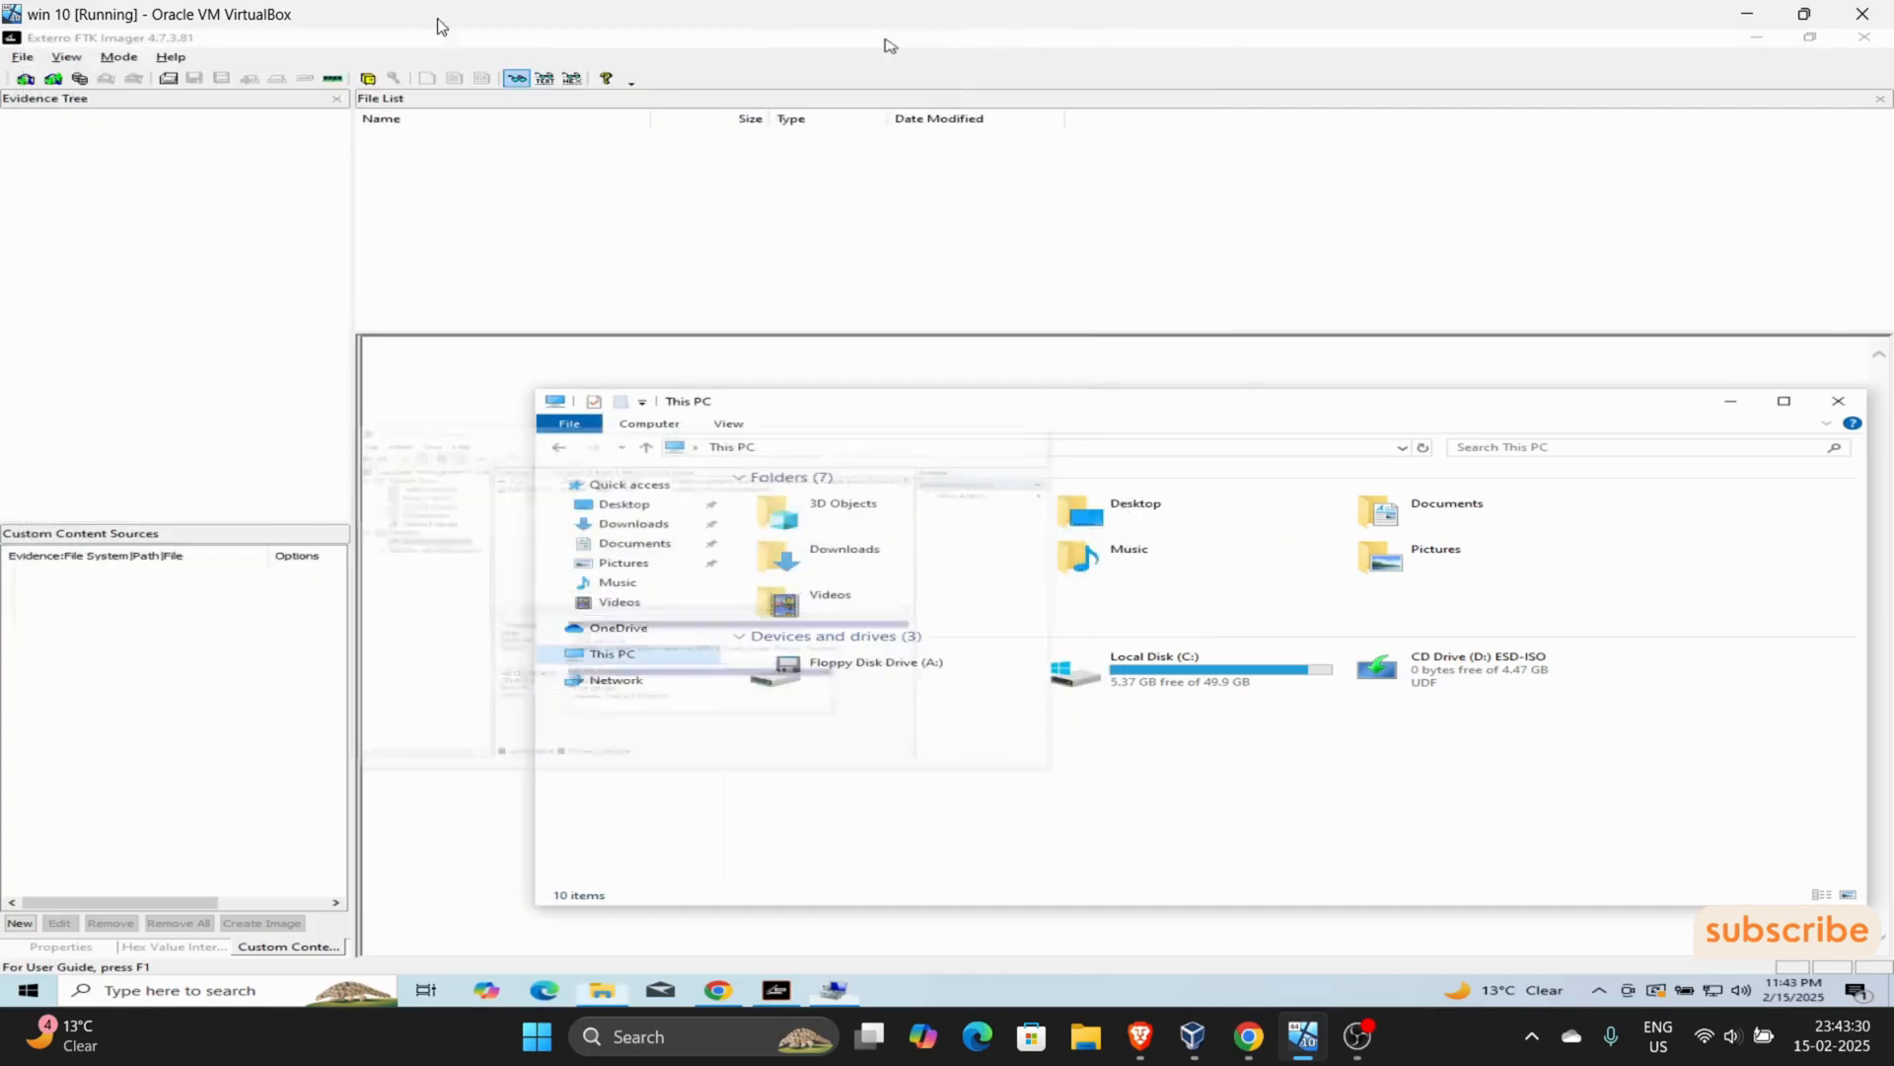
- Review the image mounting options in FTK Imager and close the dialog without mounting an image
left_click(26, 61)
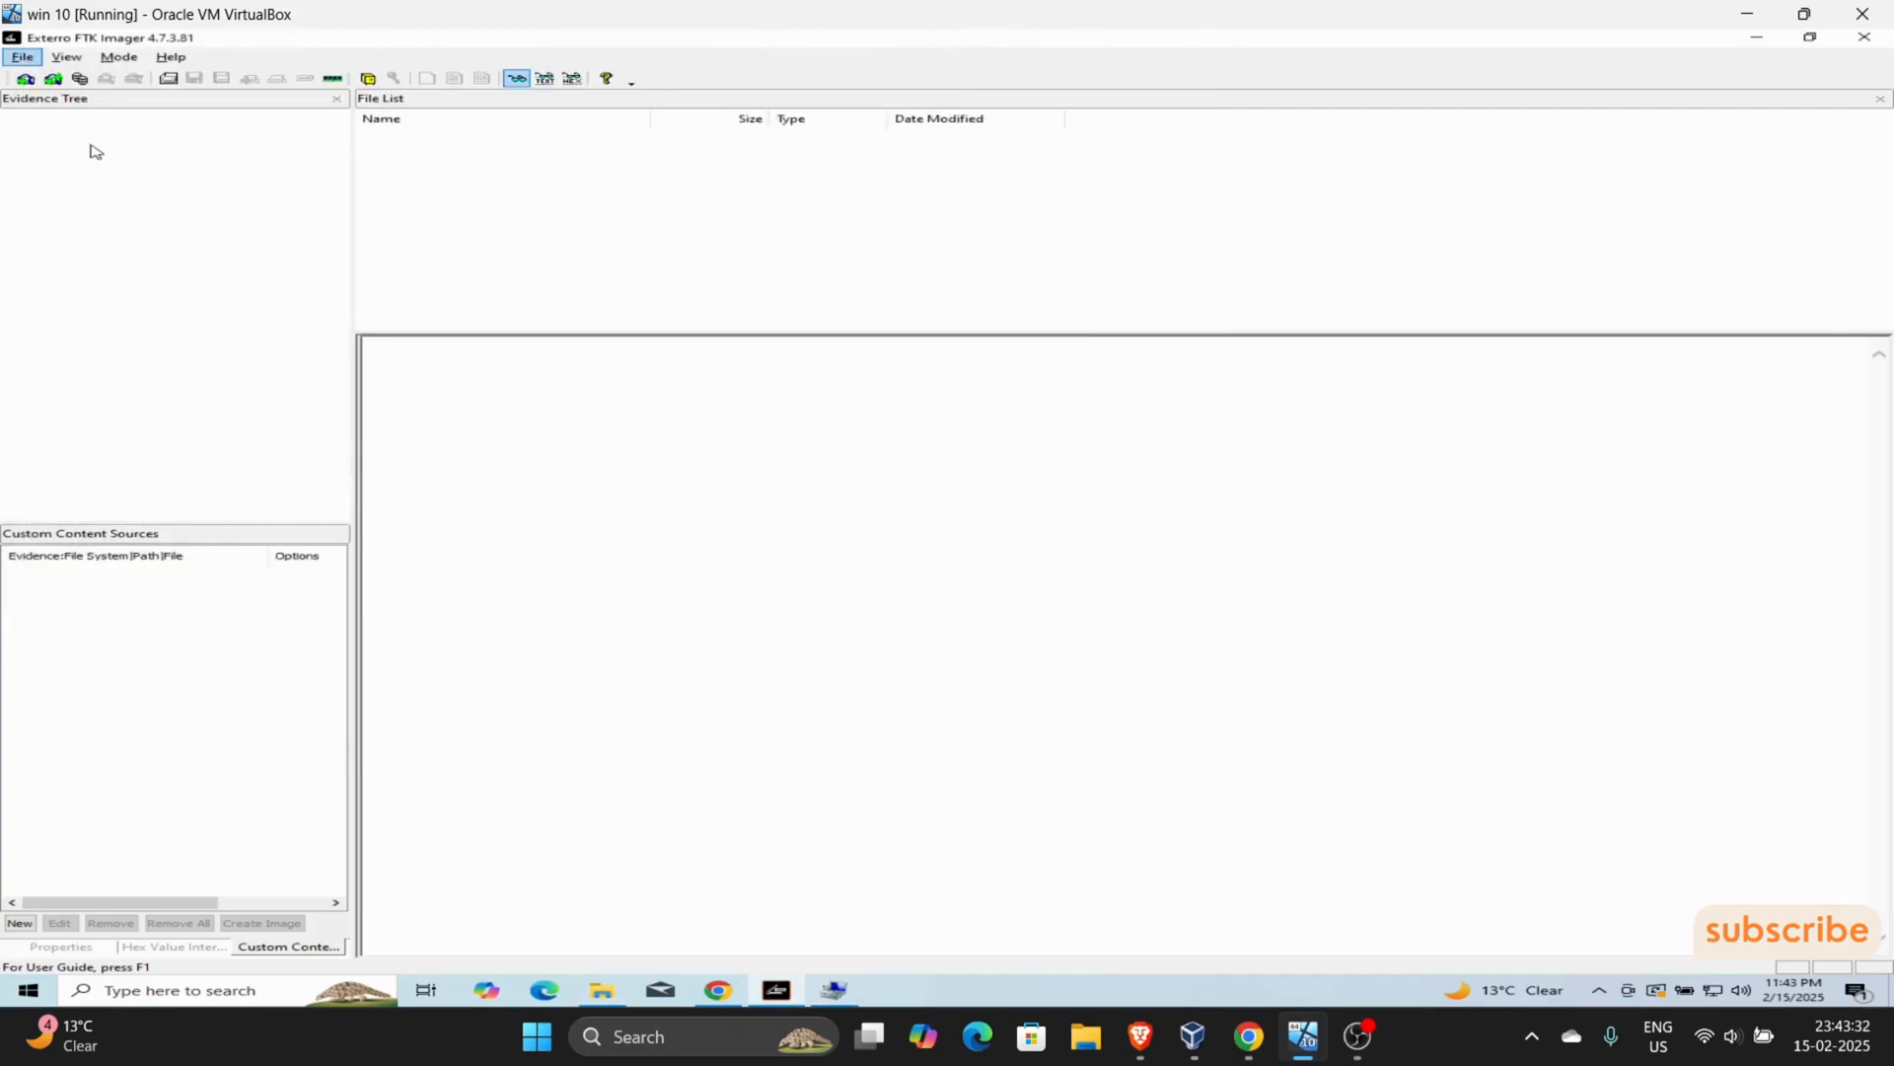
left_click(148, 119)
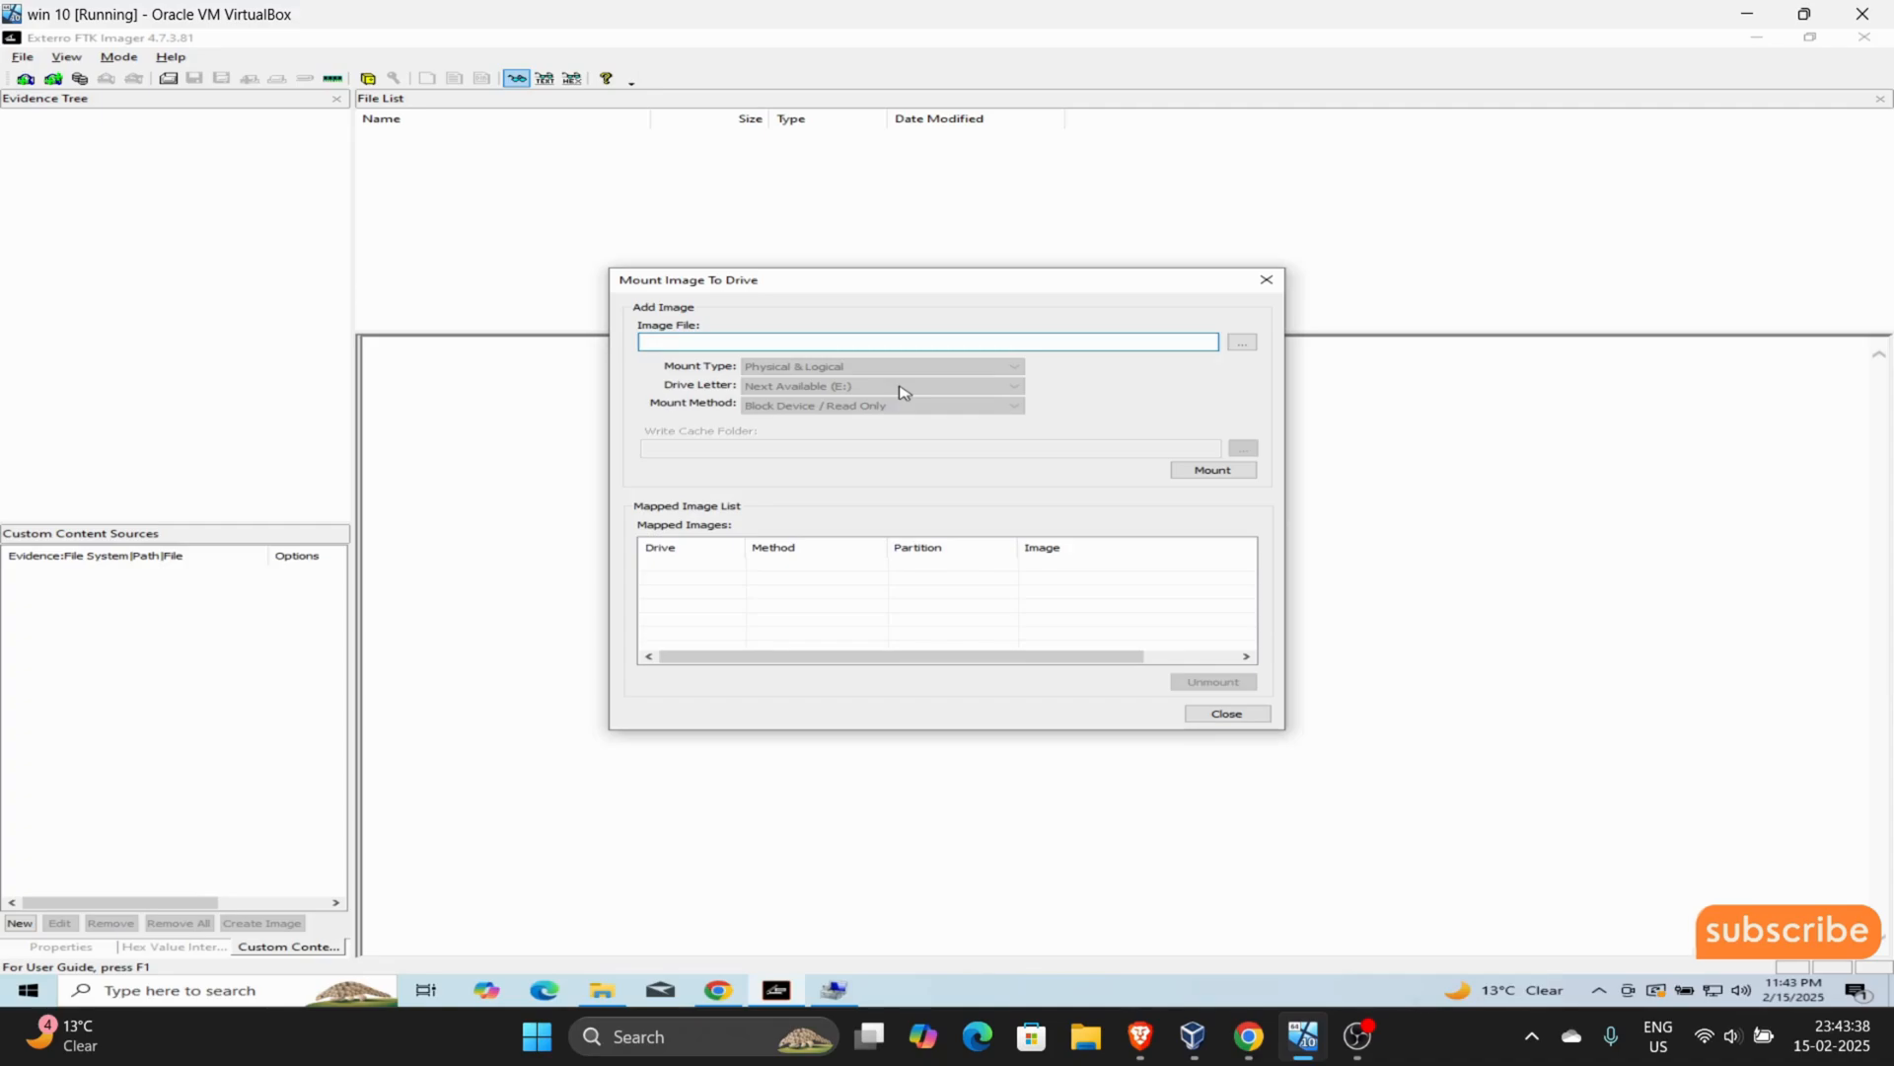
left_click(1273, 286)
- Review the memory capture options, including the destination path and filename, and close the dialog without capturing memory
left_click(22, 57)
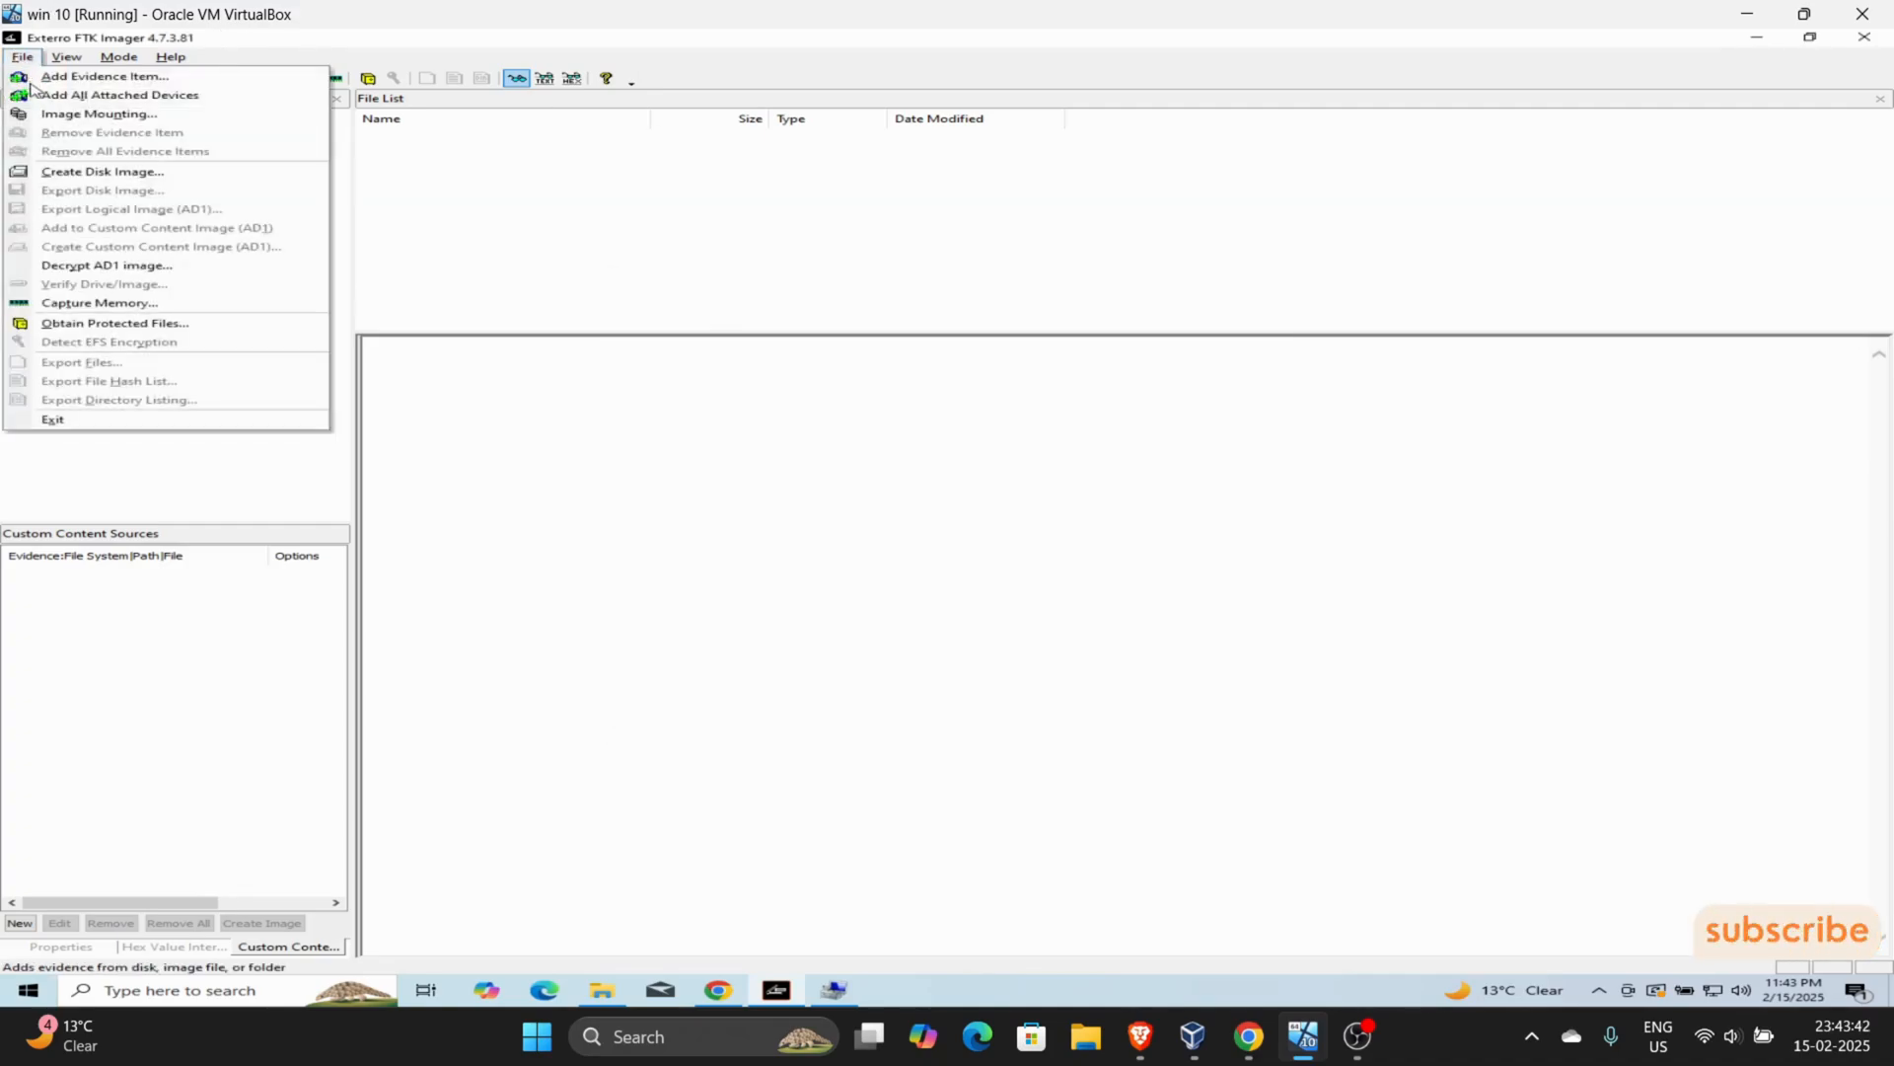
left_click(138, 306)
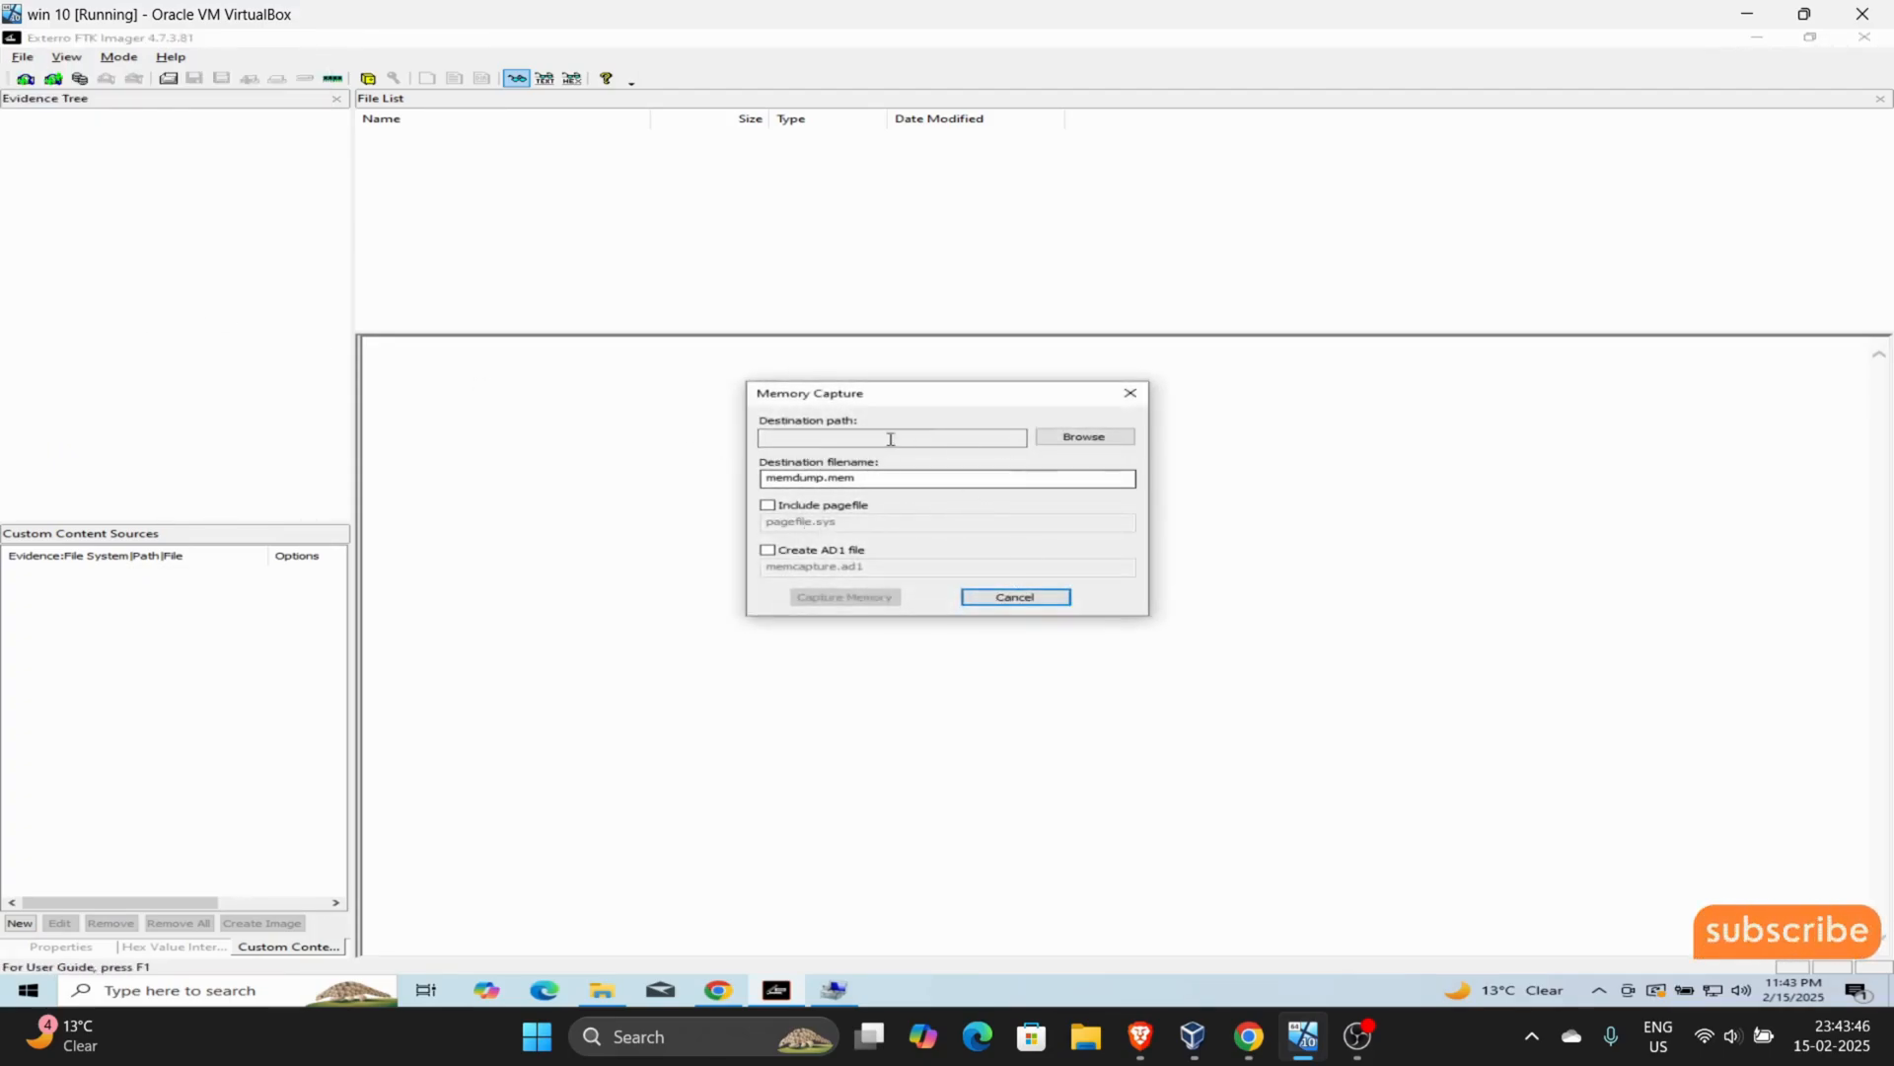
left_click(1068, 442)
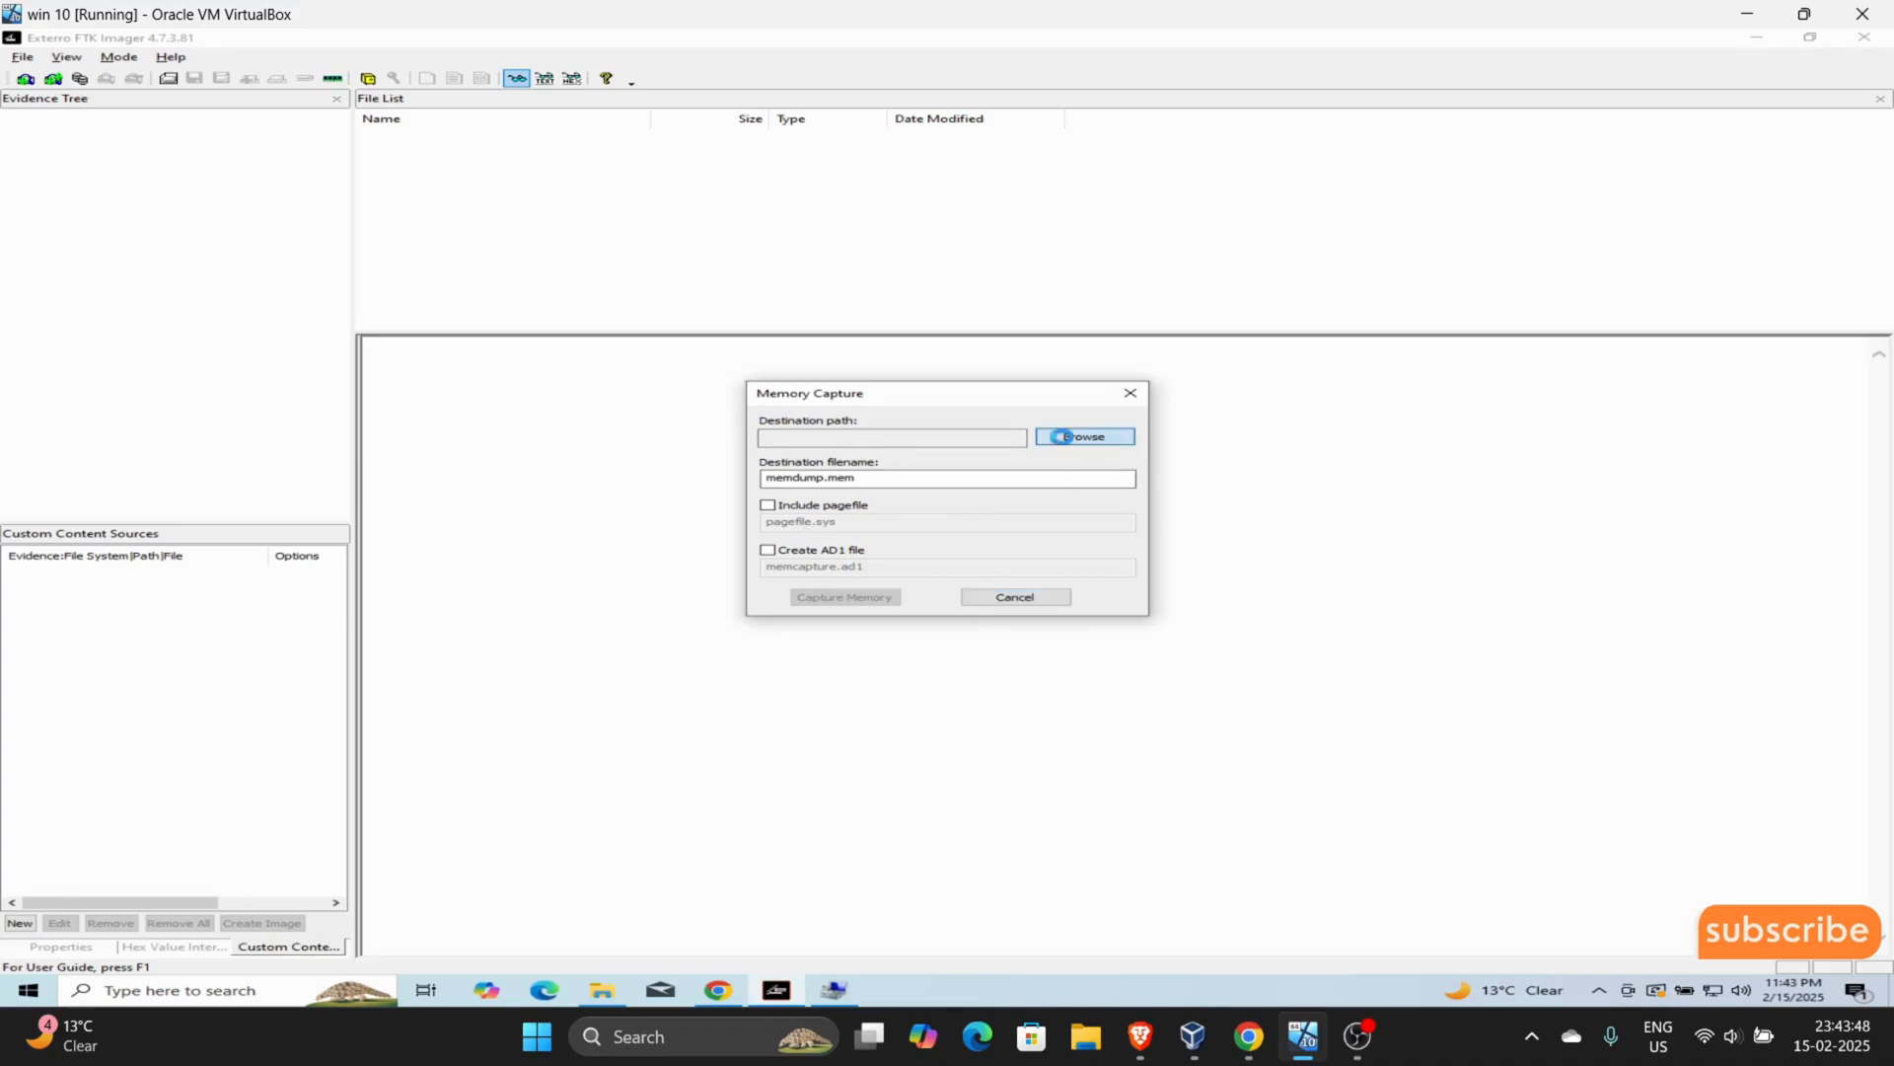
left_click(1132, 345)
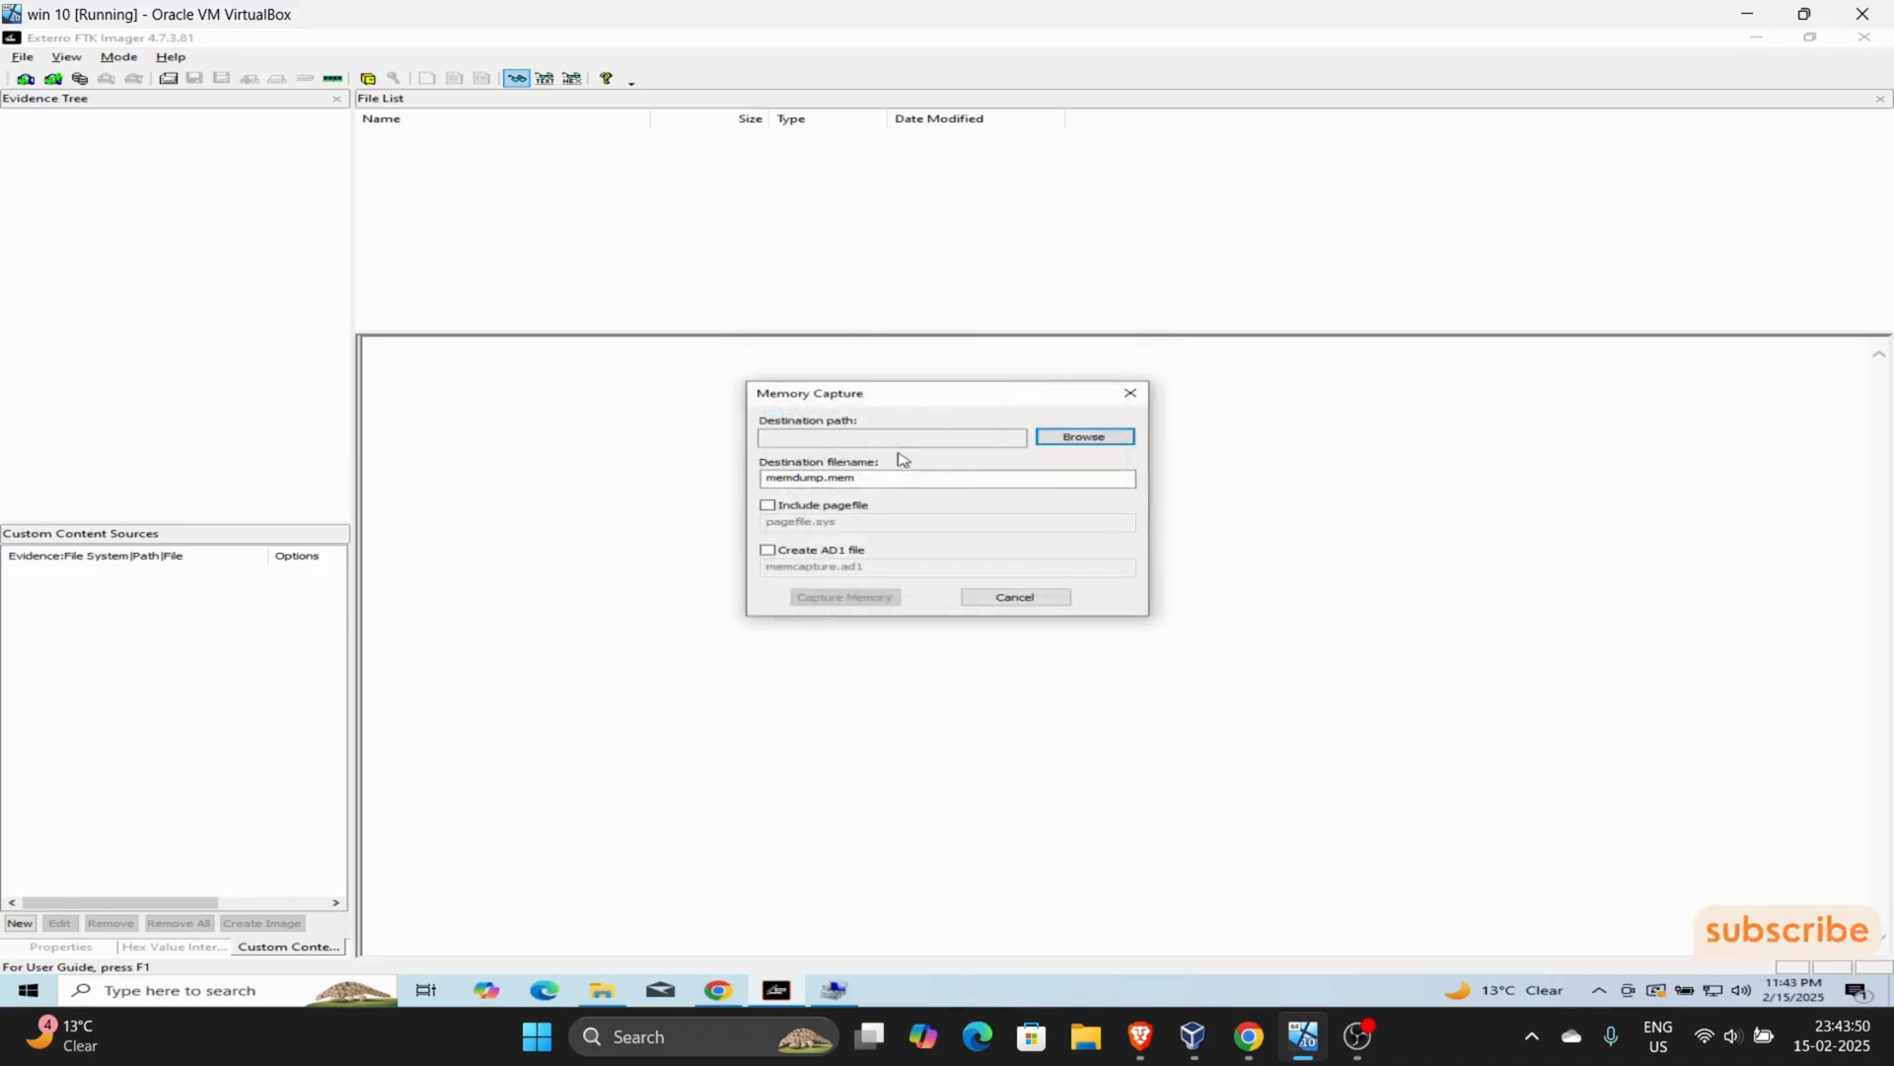
left_click(869, 480)
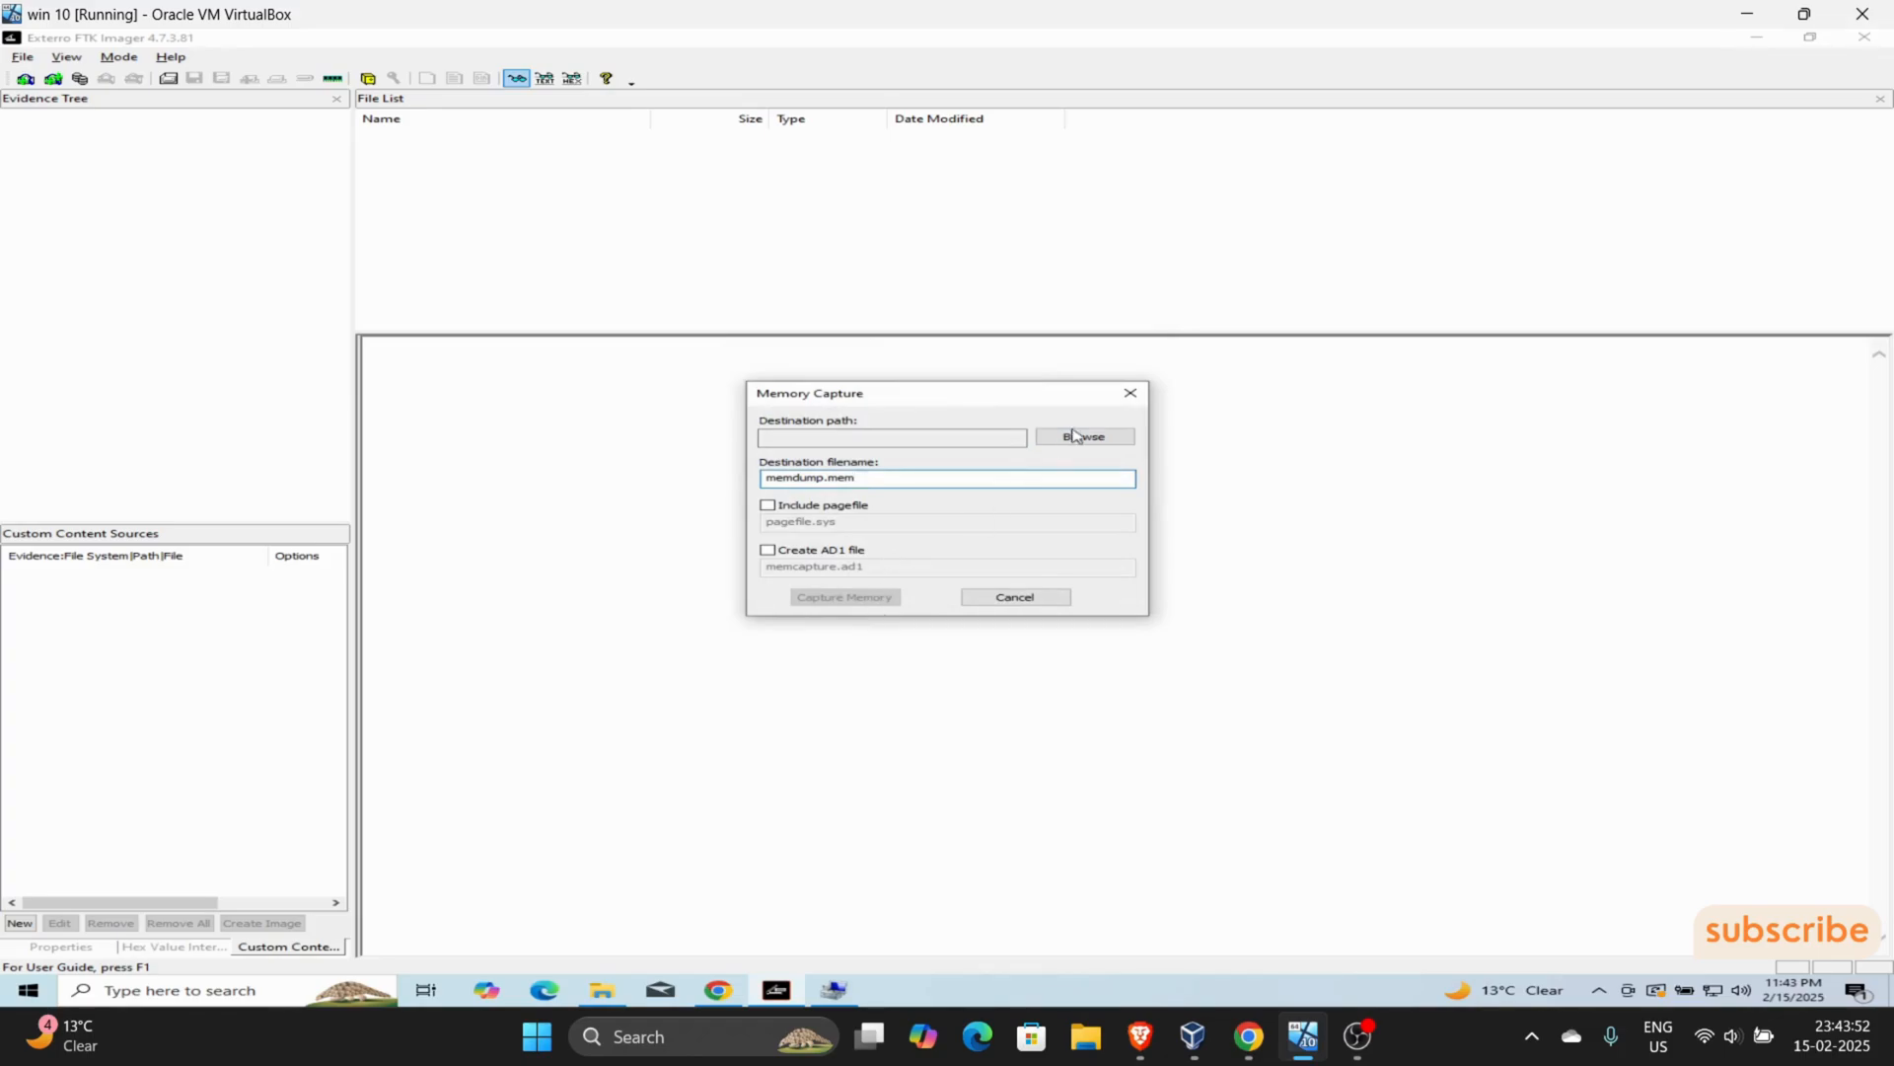
left_click(1143, 395)
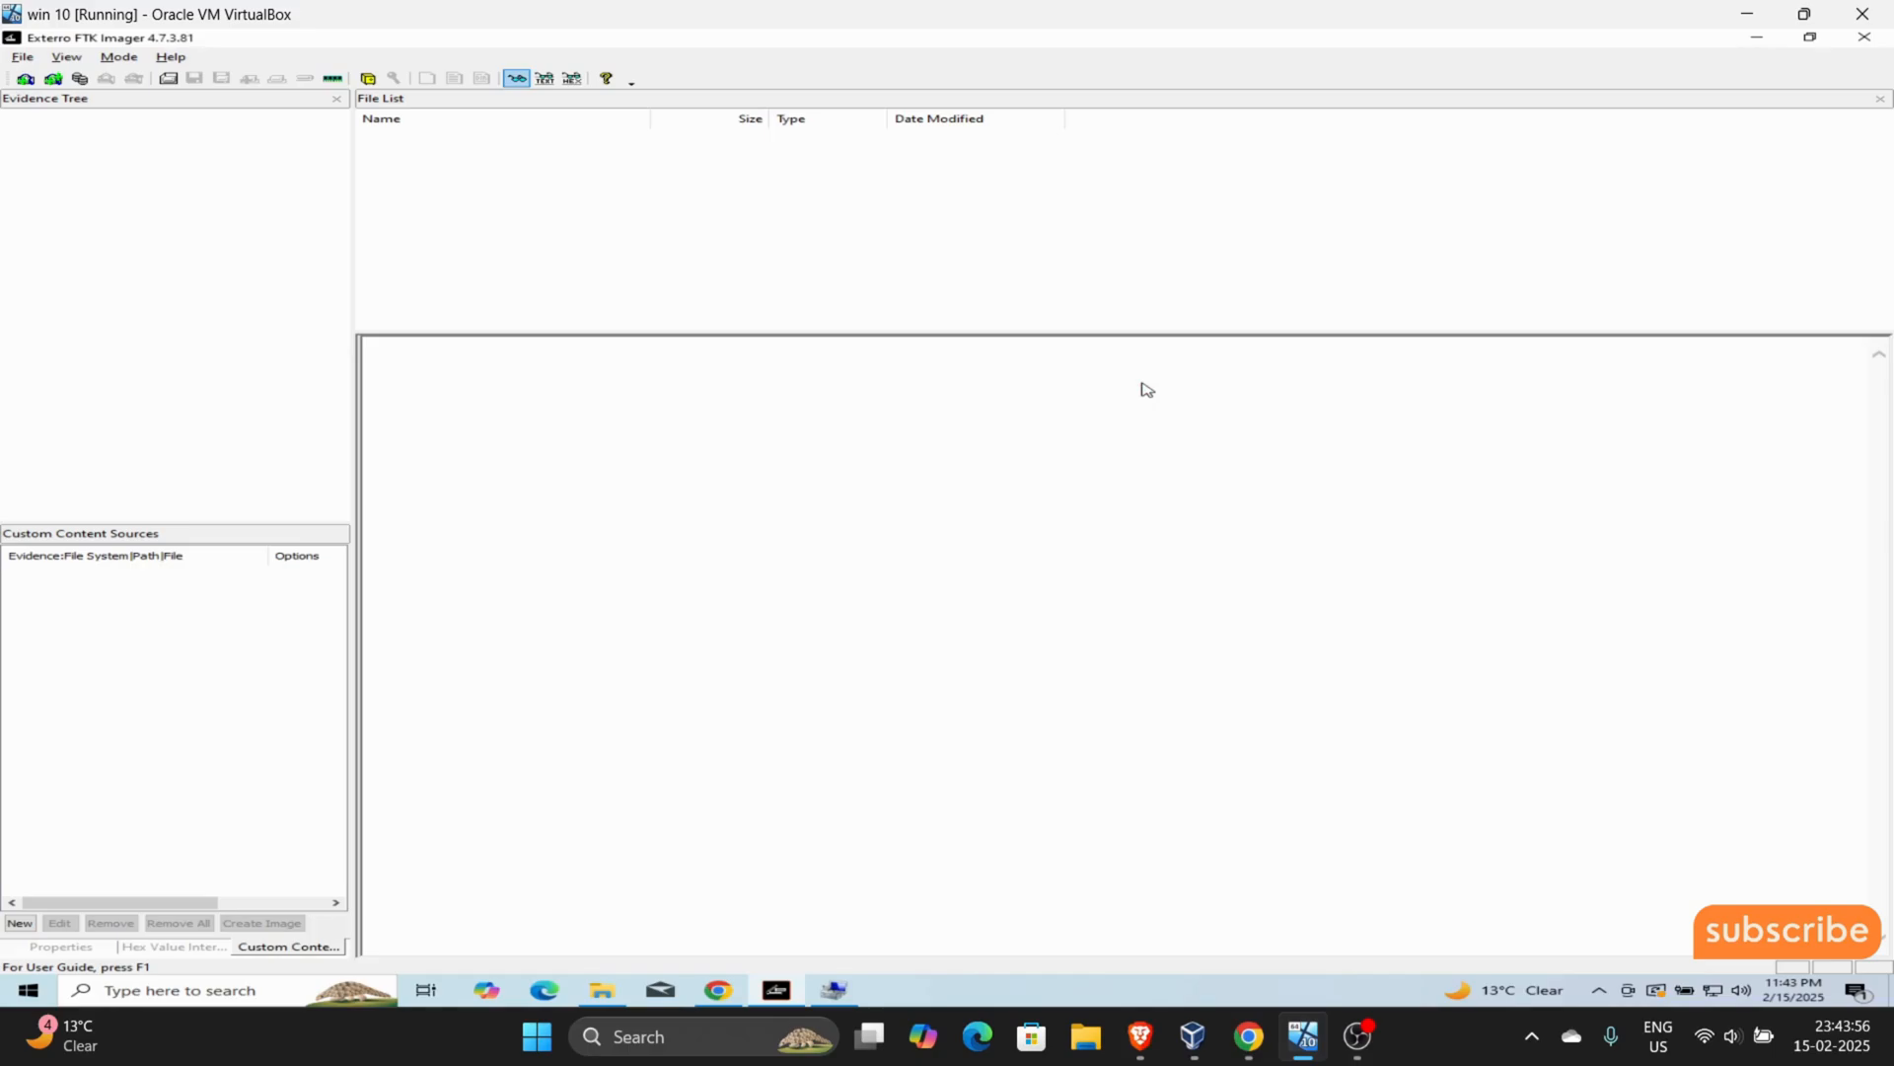
- Add the physical drive PHYSICALDRIVE0 - VBOX HARDDISK [53GB IDE] as an evidence item
left_click(66, 56)
left_click(49, 115)
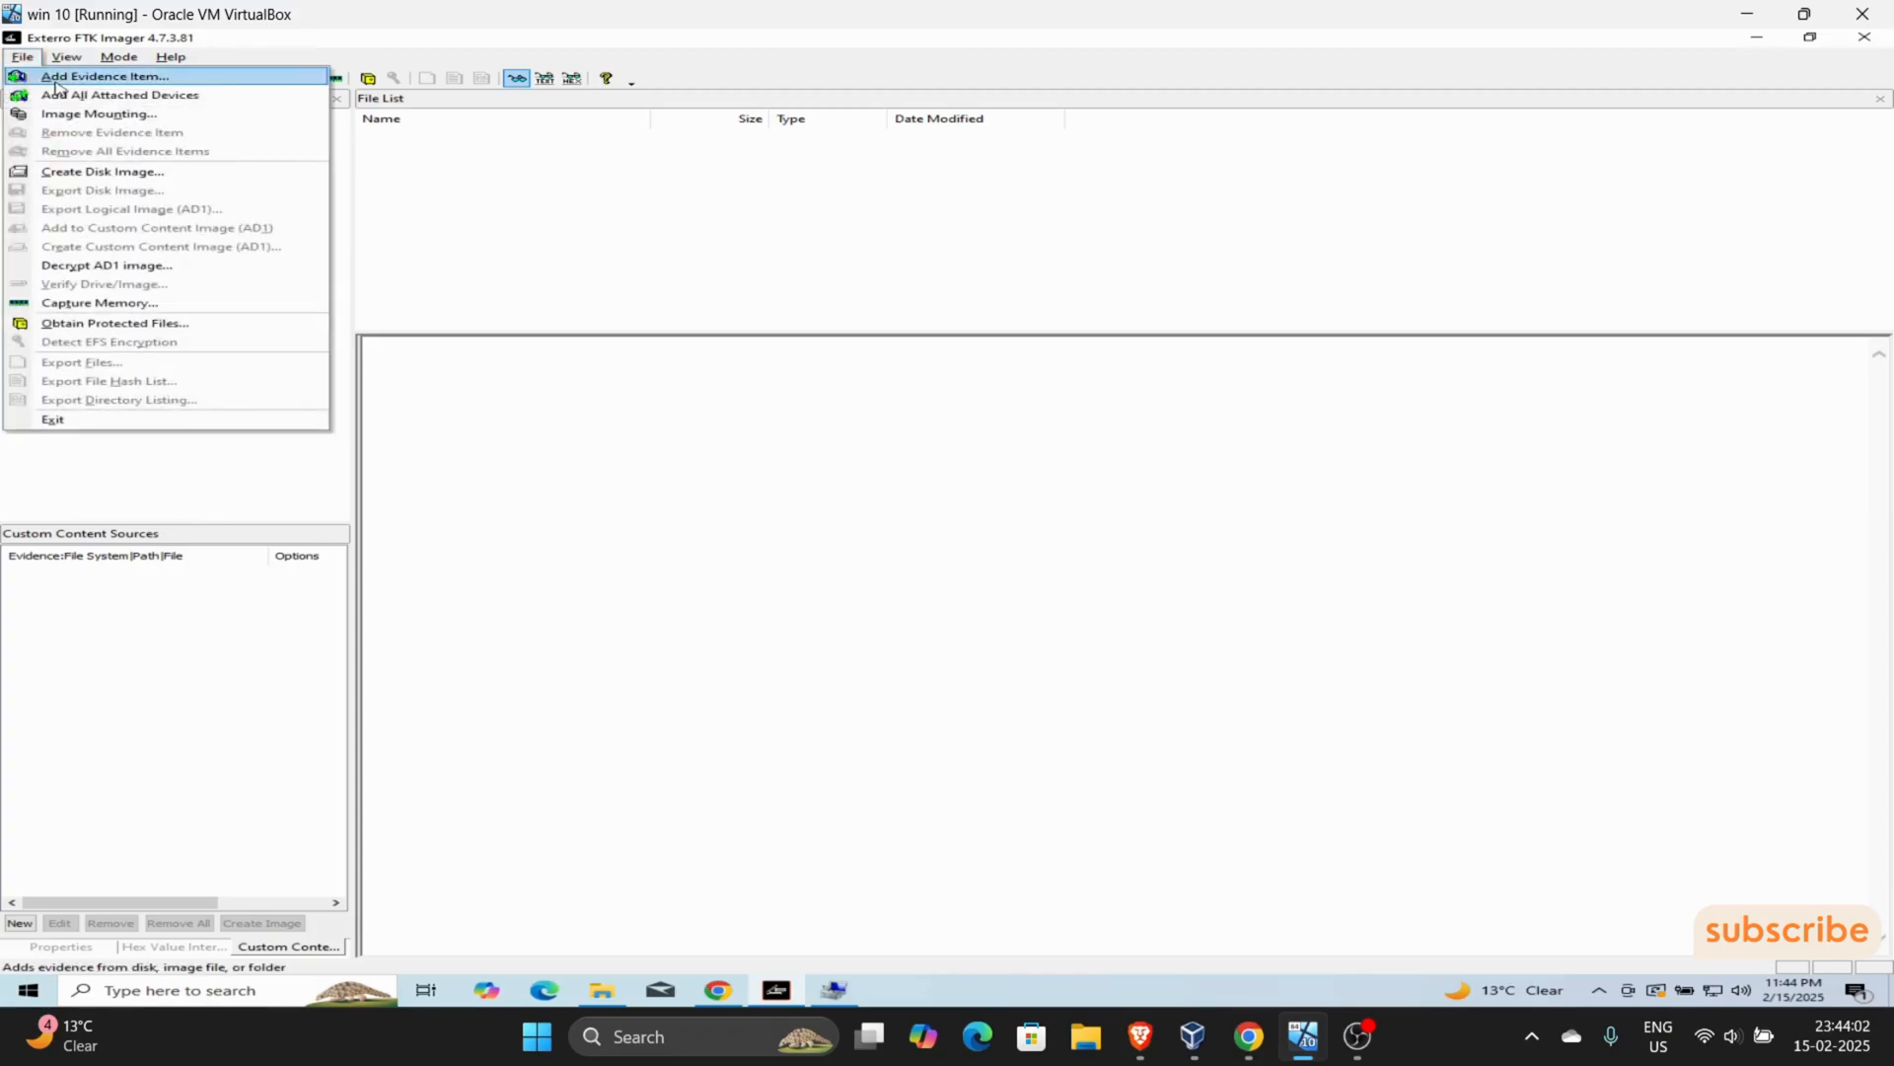
left_click(56, 79)
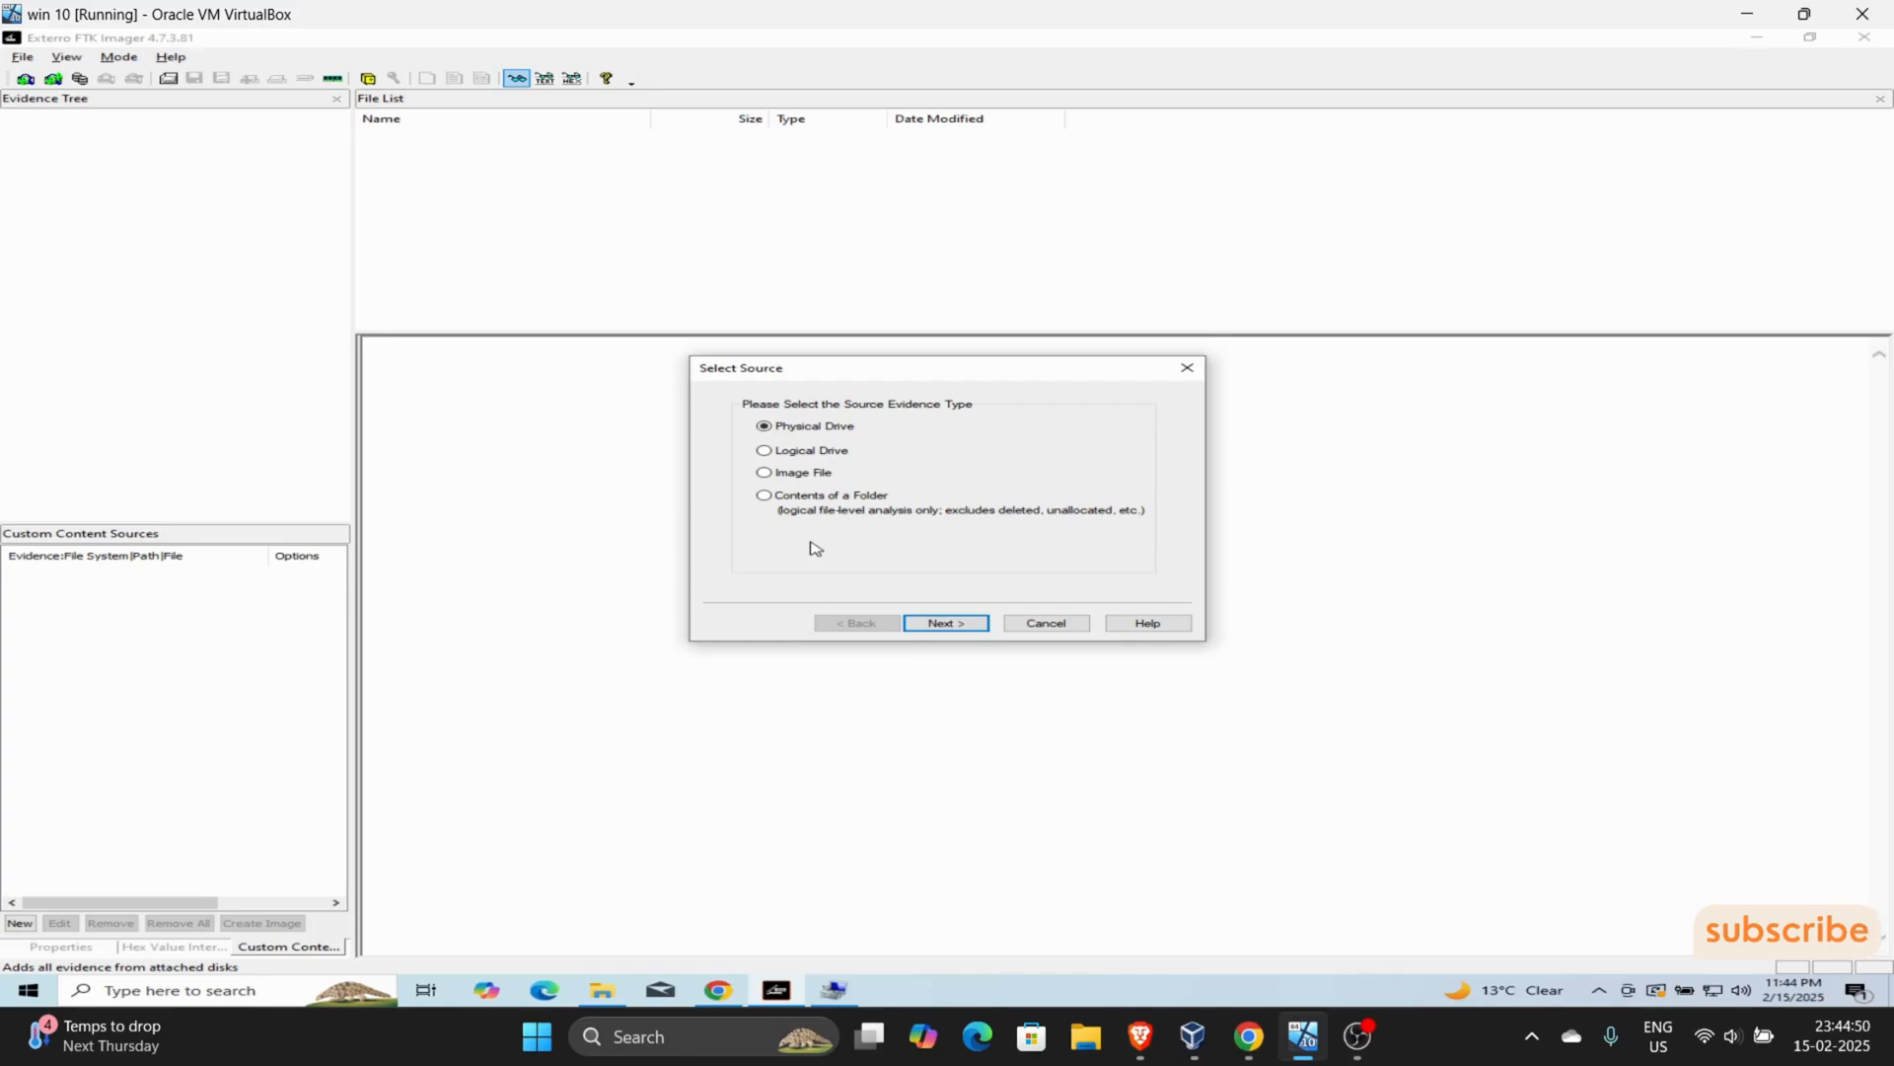
left_click(819, 454)
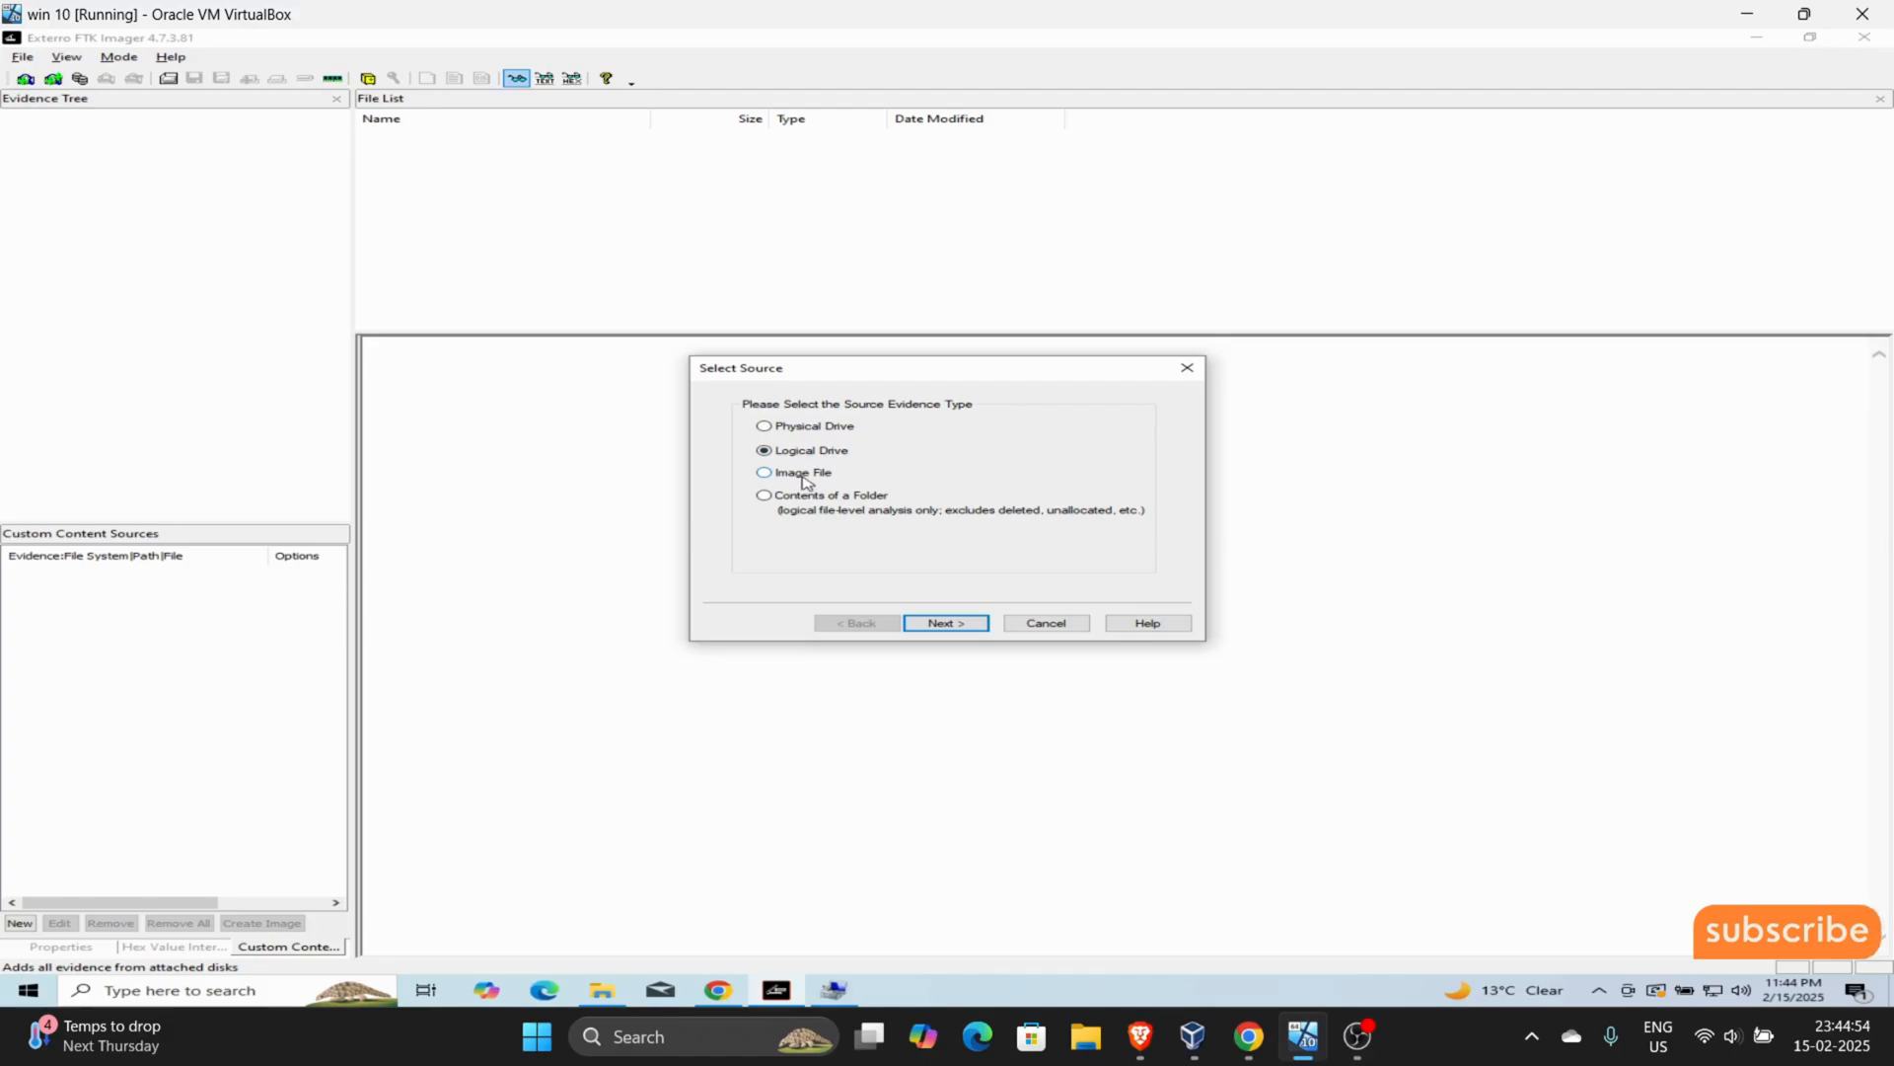
left_click(809, 477)
left_click(814, 452)
left_click(819, 428)
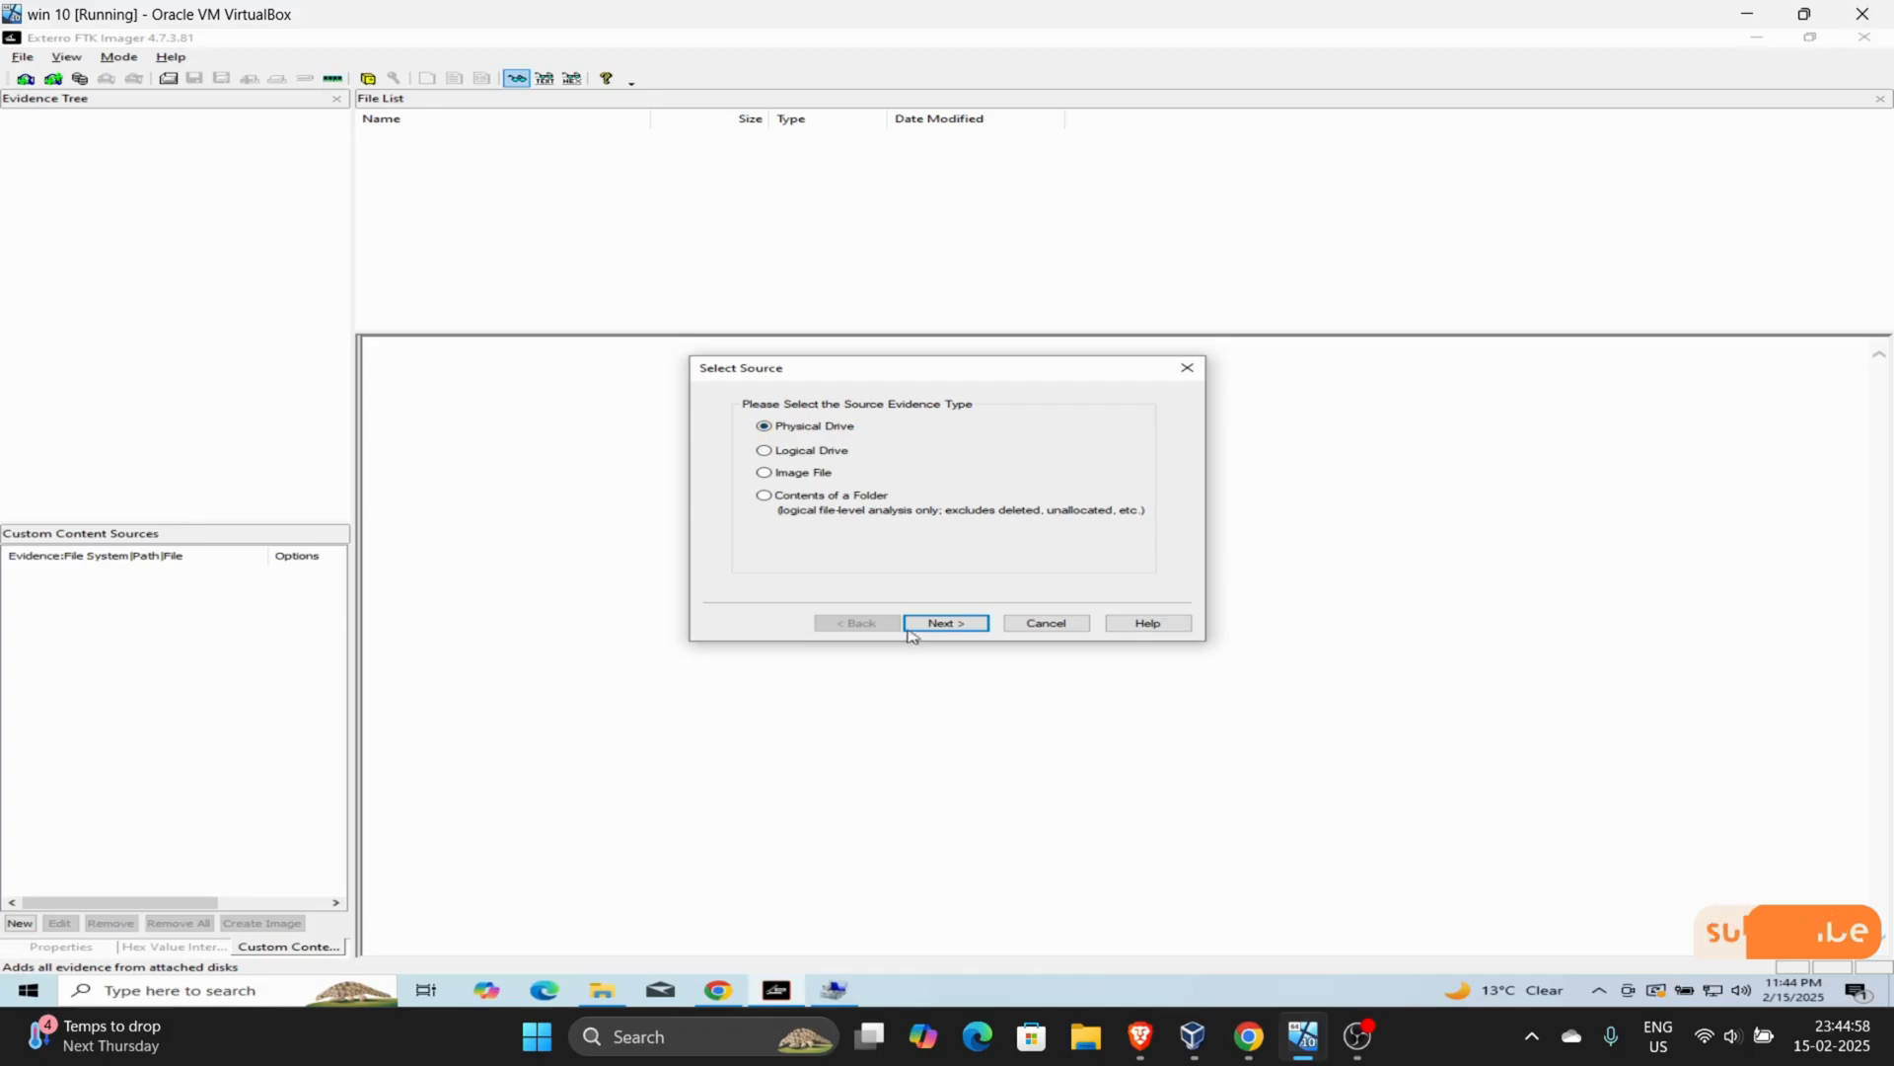
left_click(952, 626)
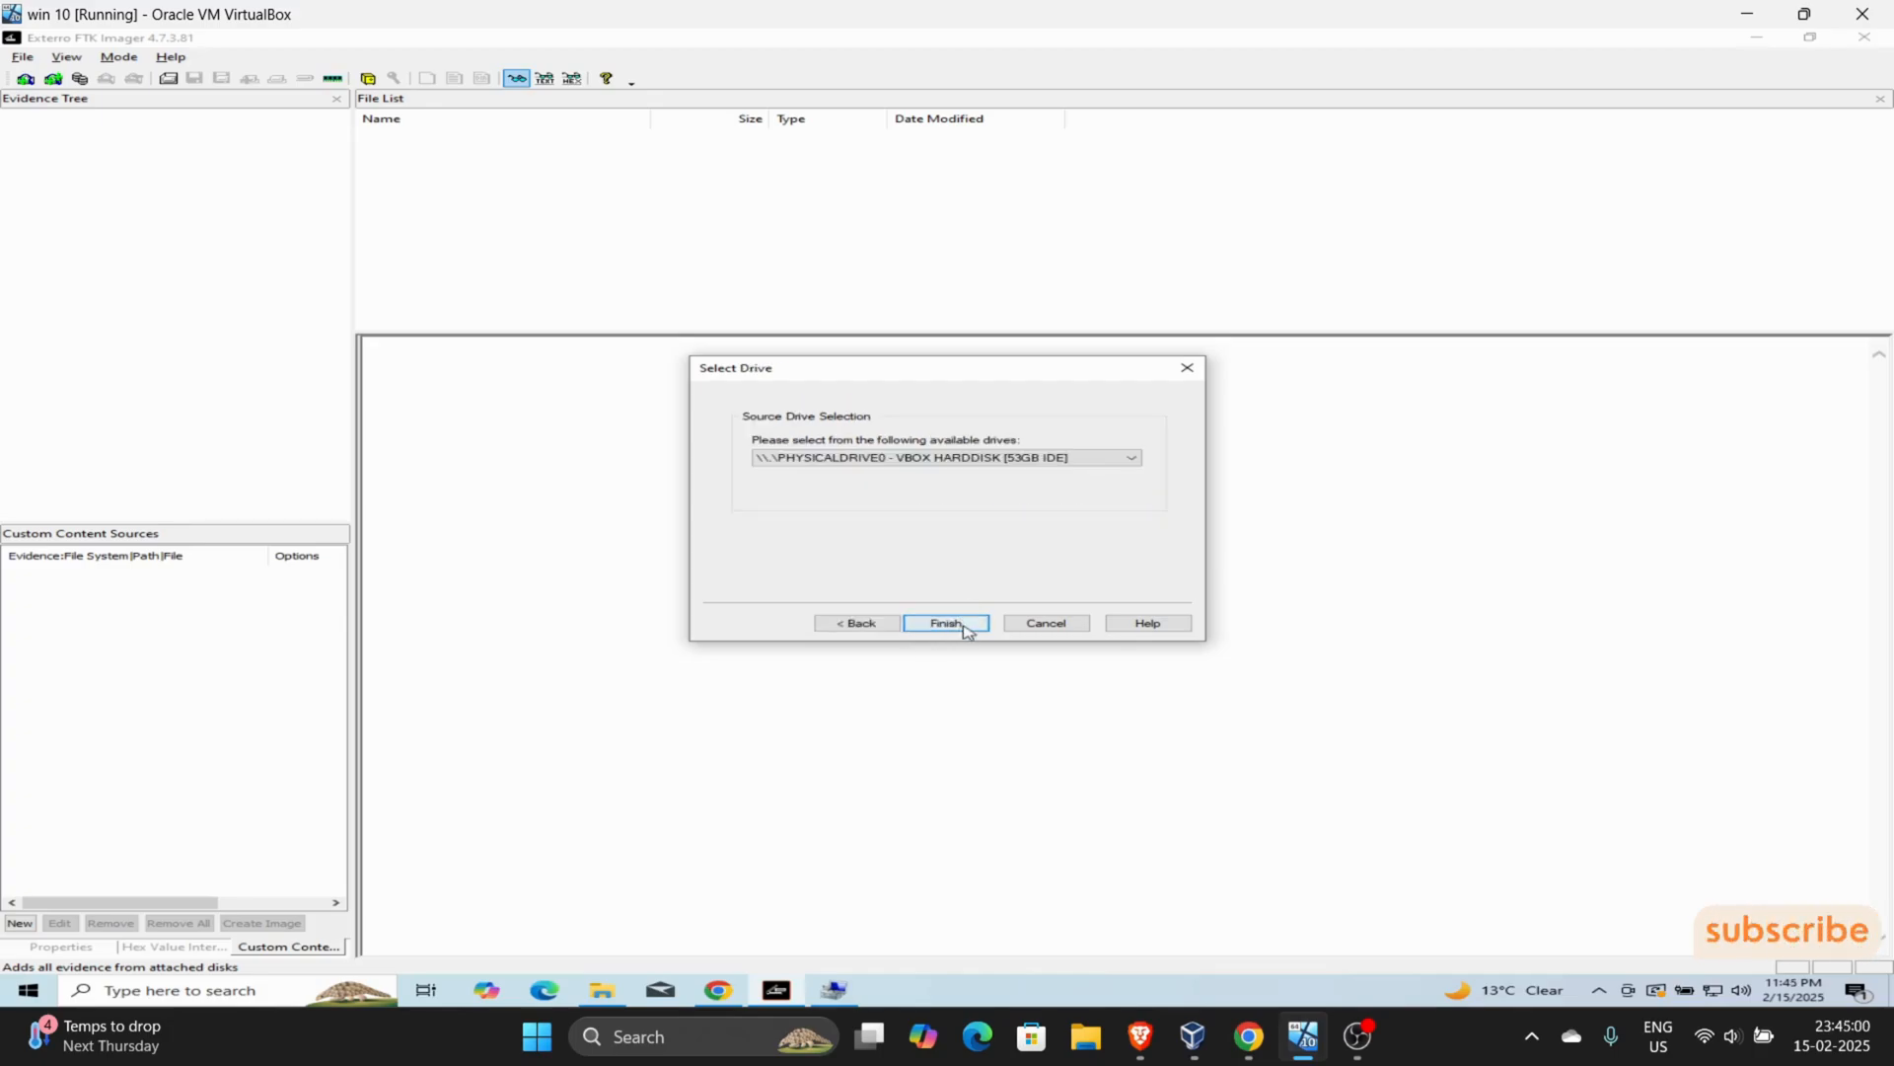
left_click(1058, 460)
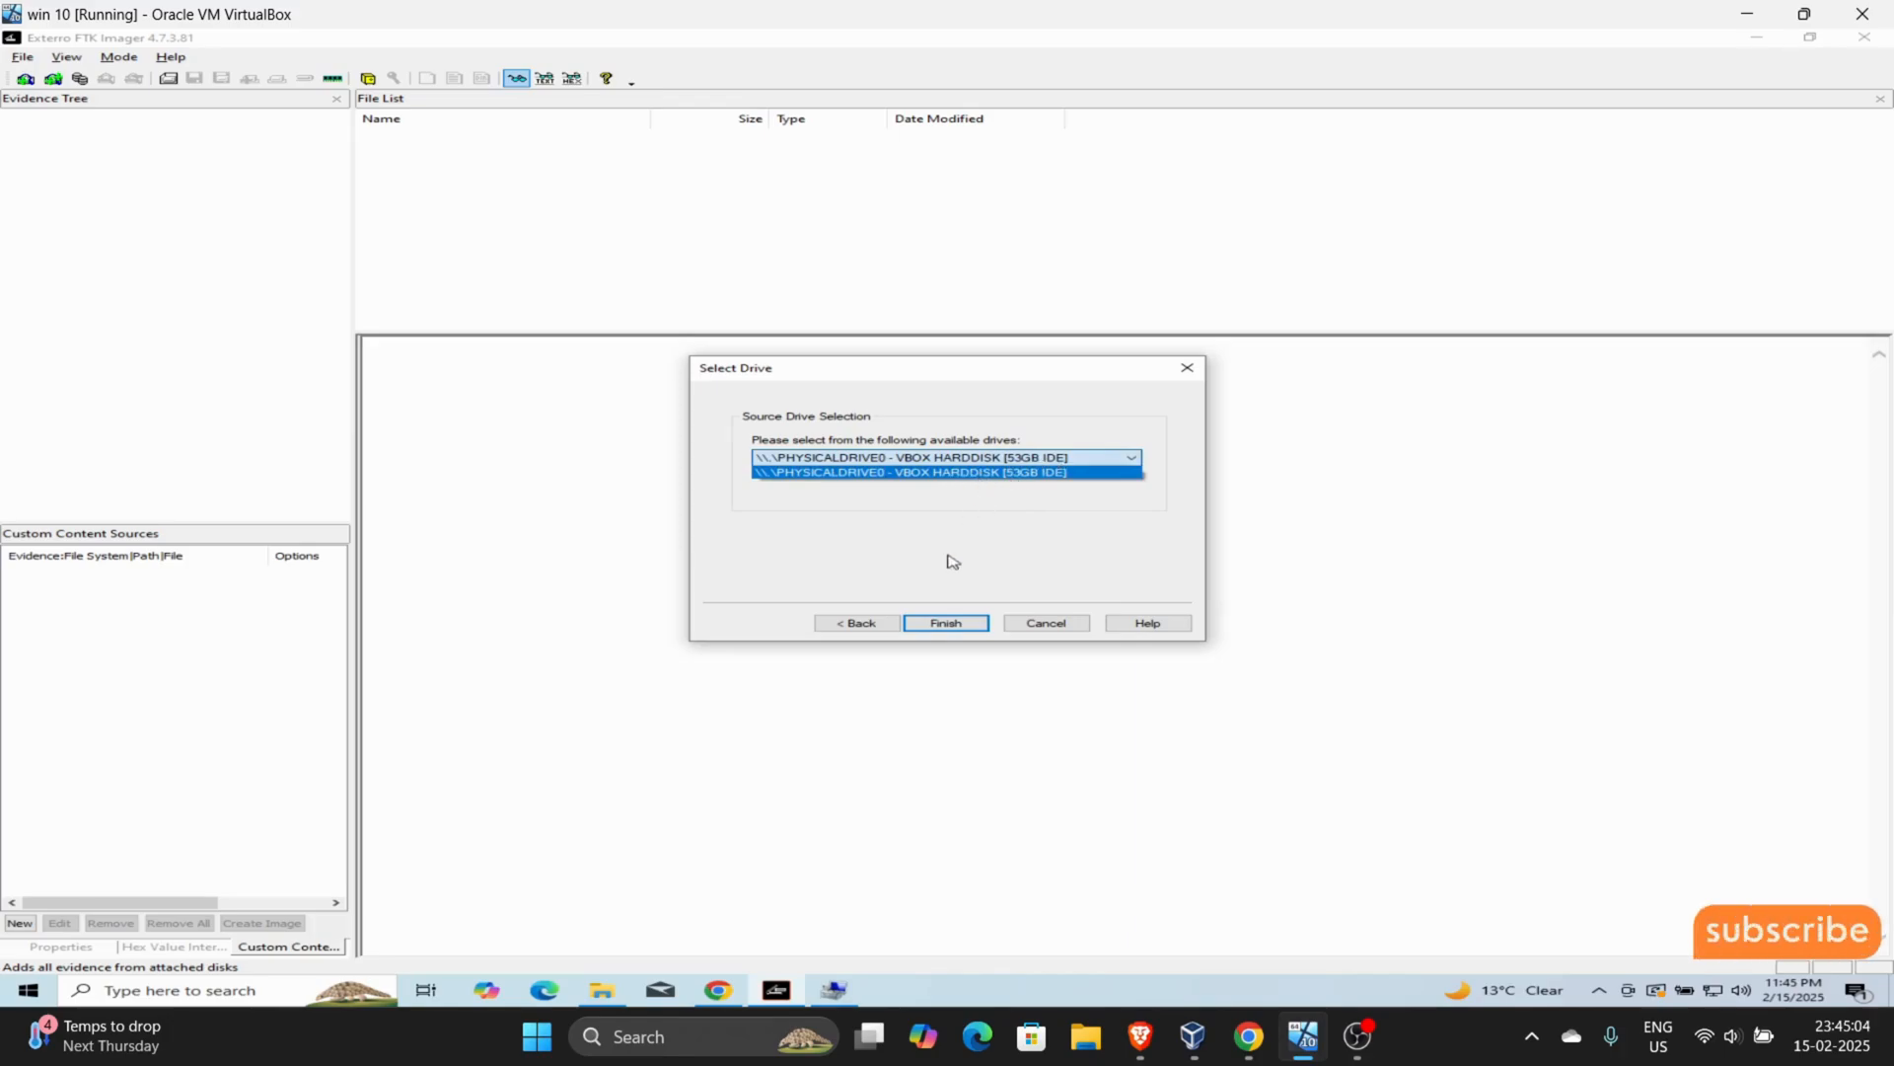
left_click(974, 637)
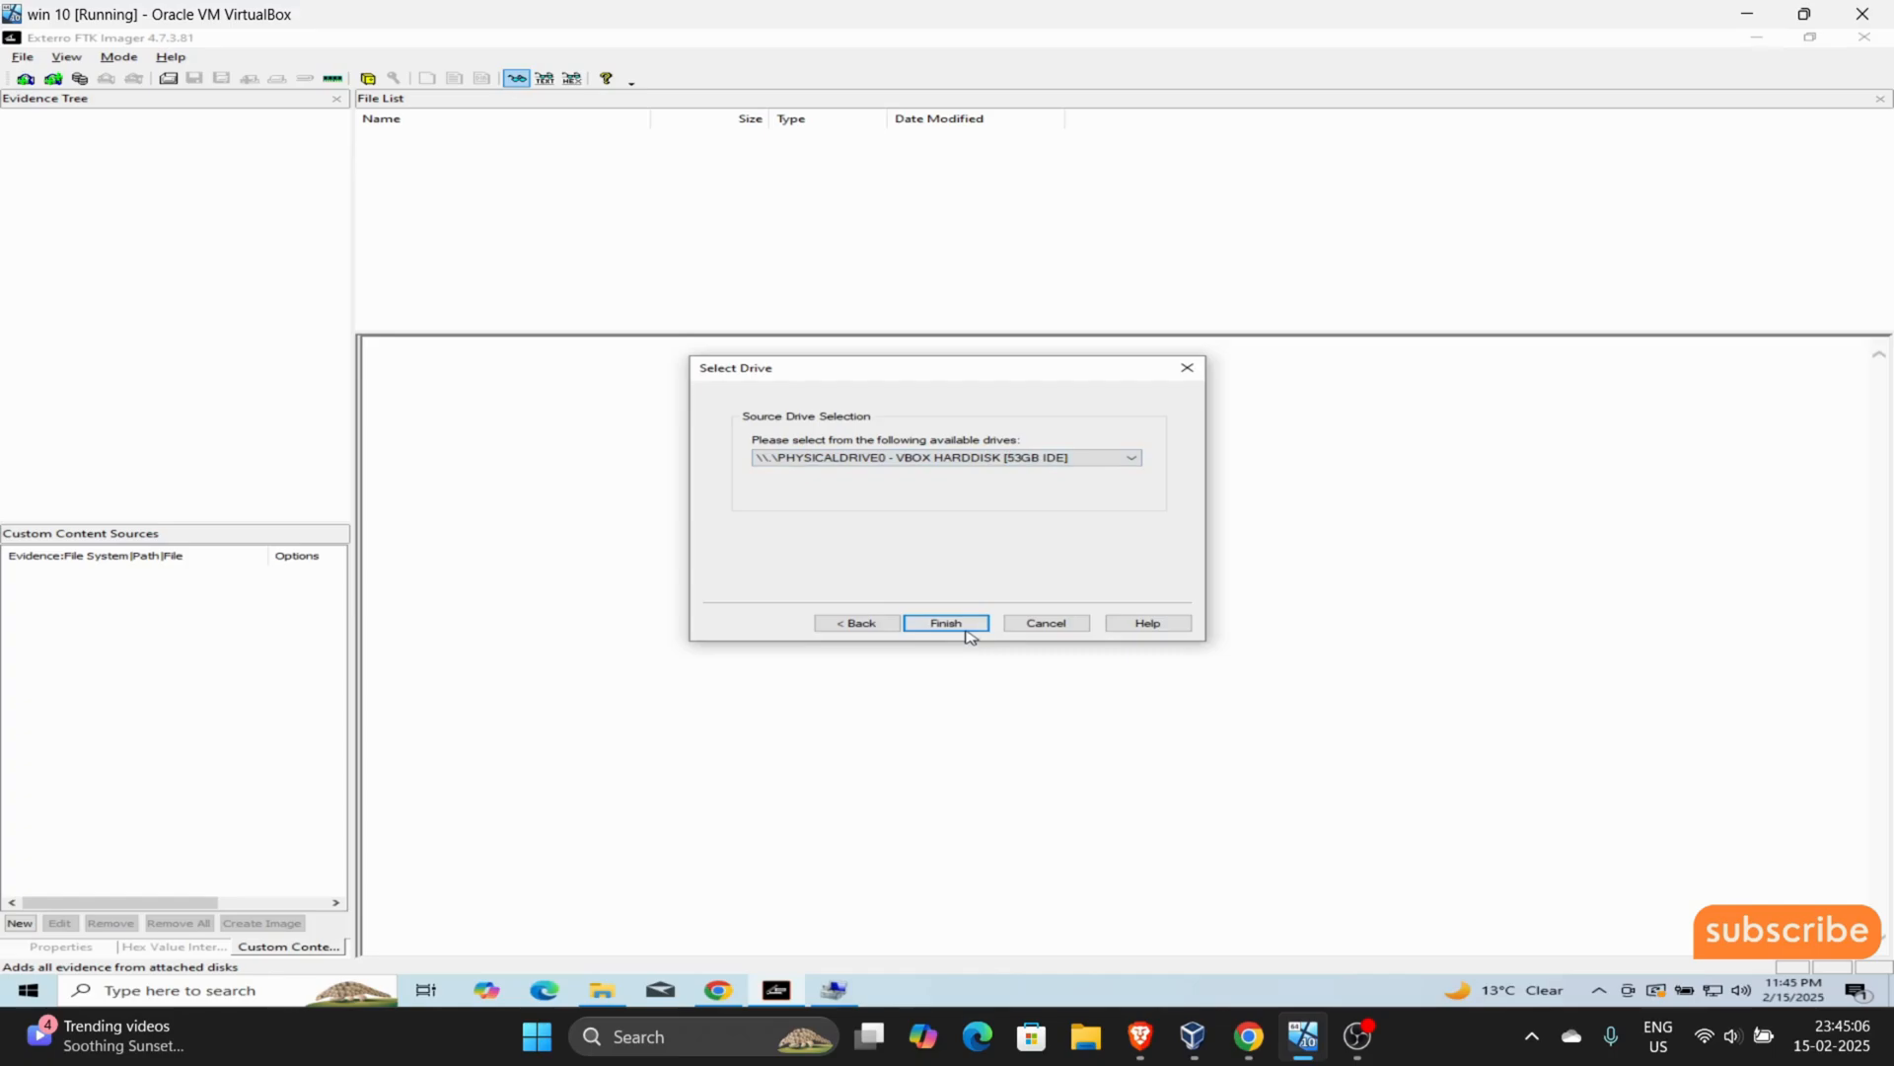
left_click(971, 628)
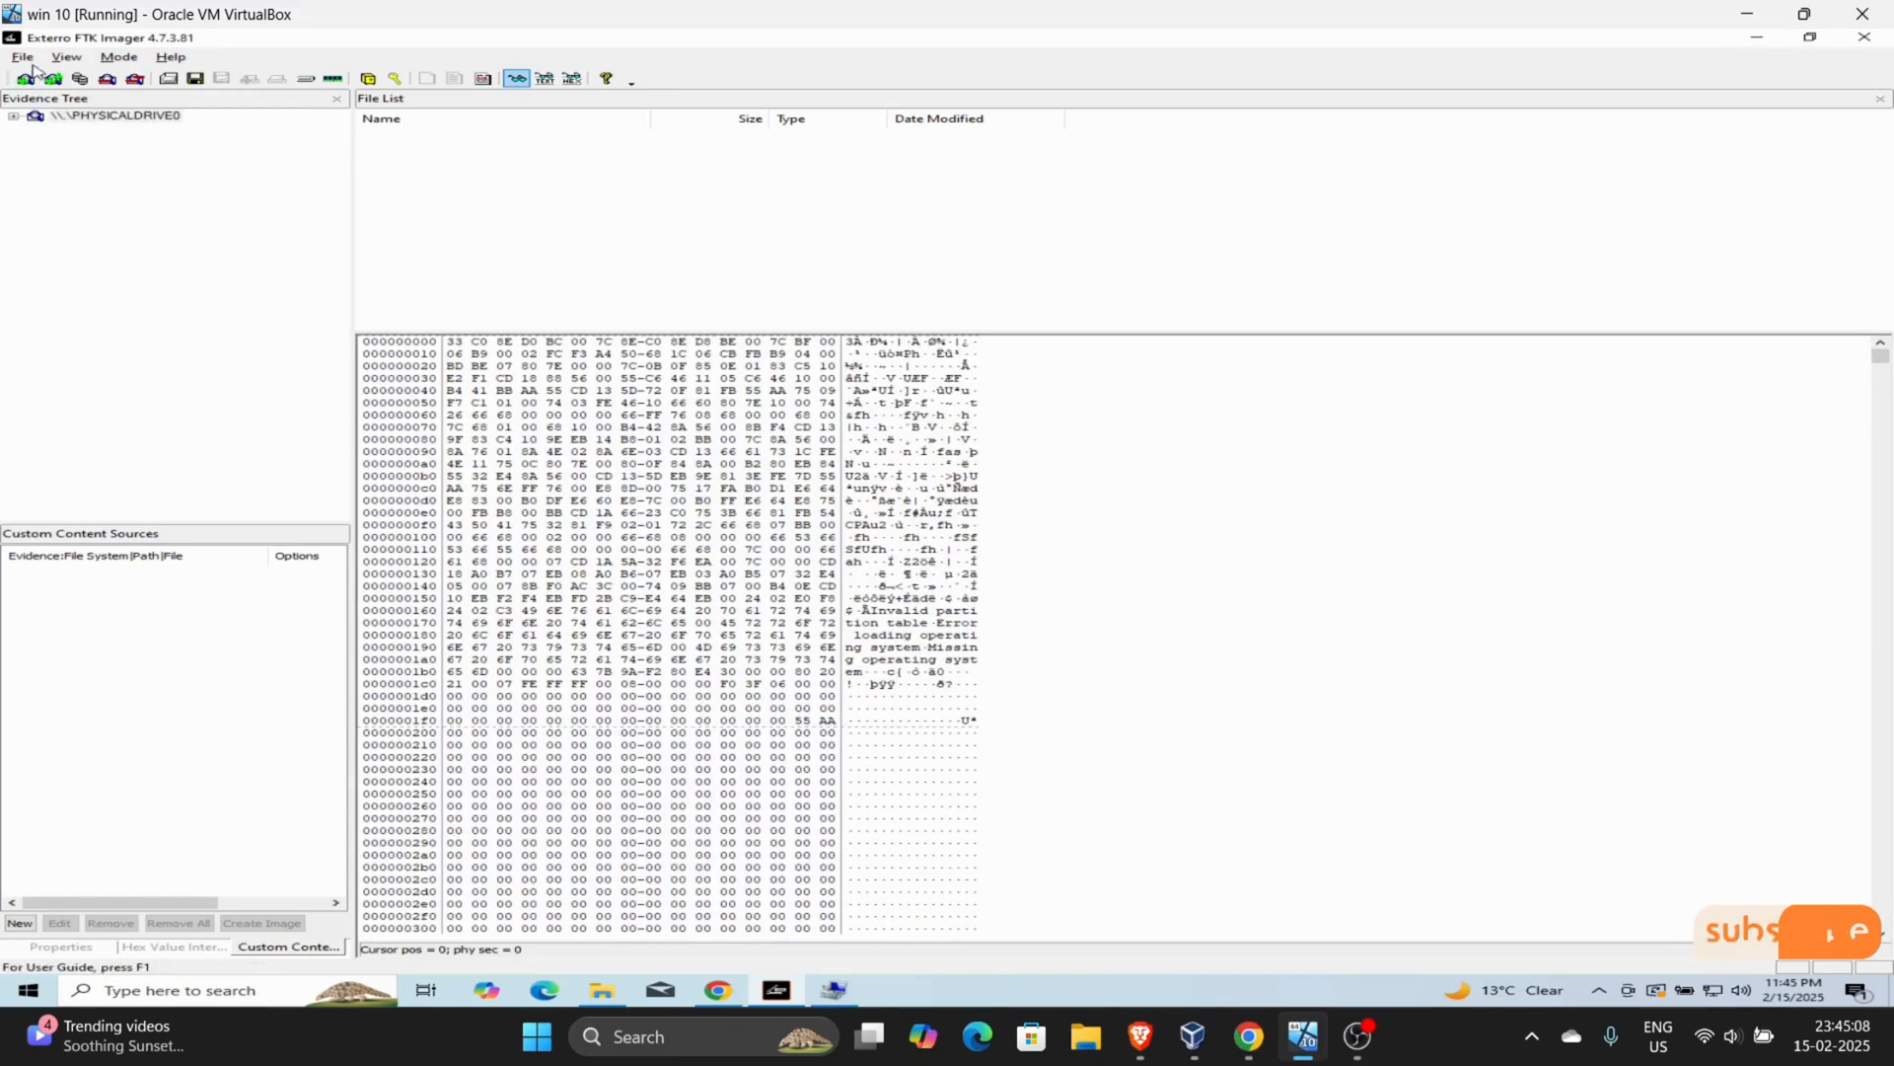
- Expand PHYSICALDRIVE0 in the evidence tree down to the contents of Partition 1 and the unpartitioned space
left_click(15, 117)
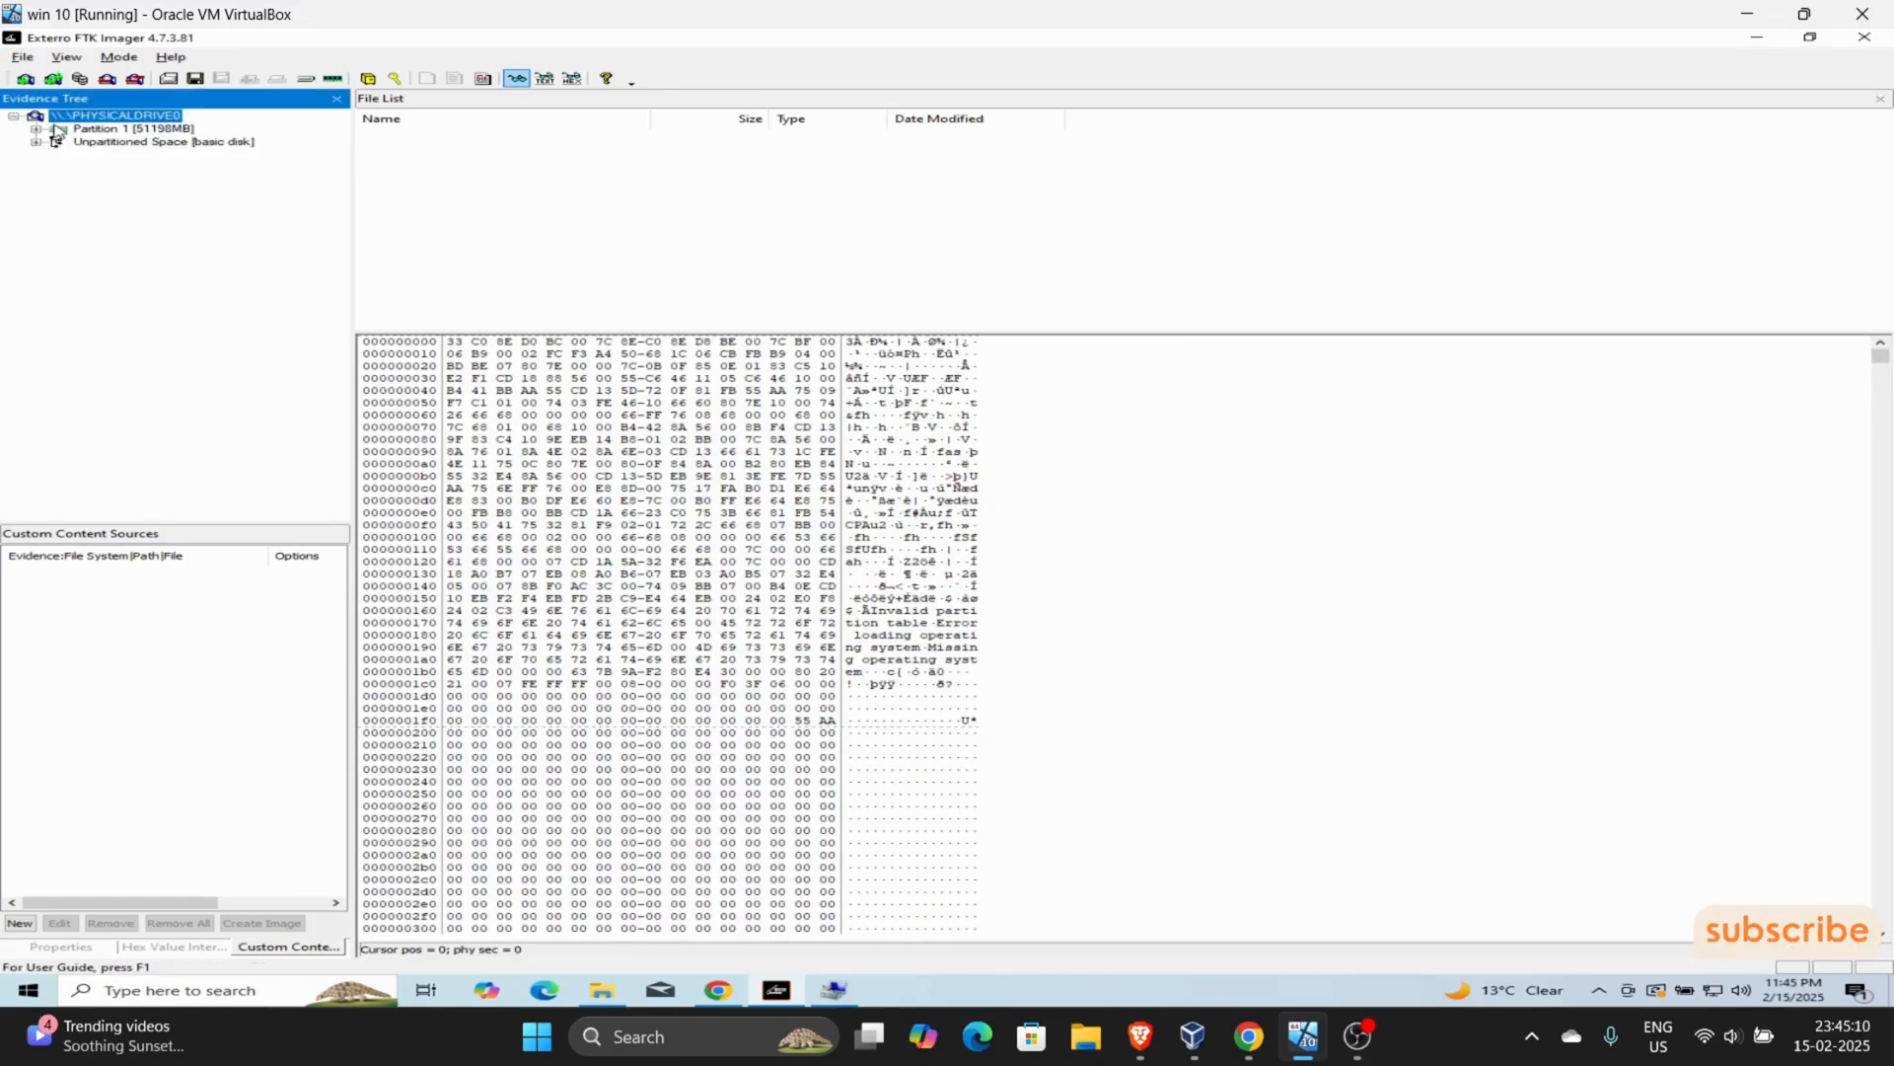
left_click(35, 129)
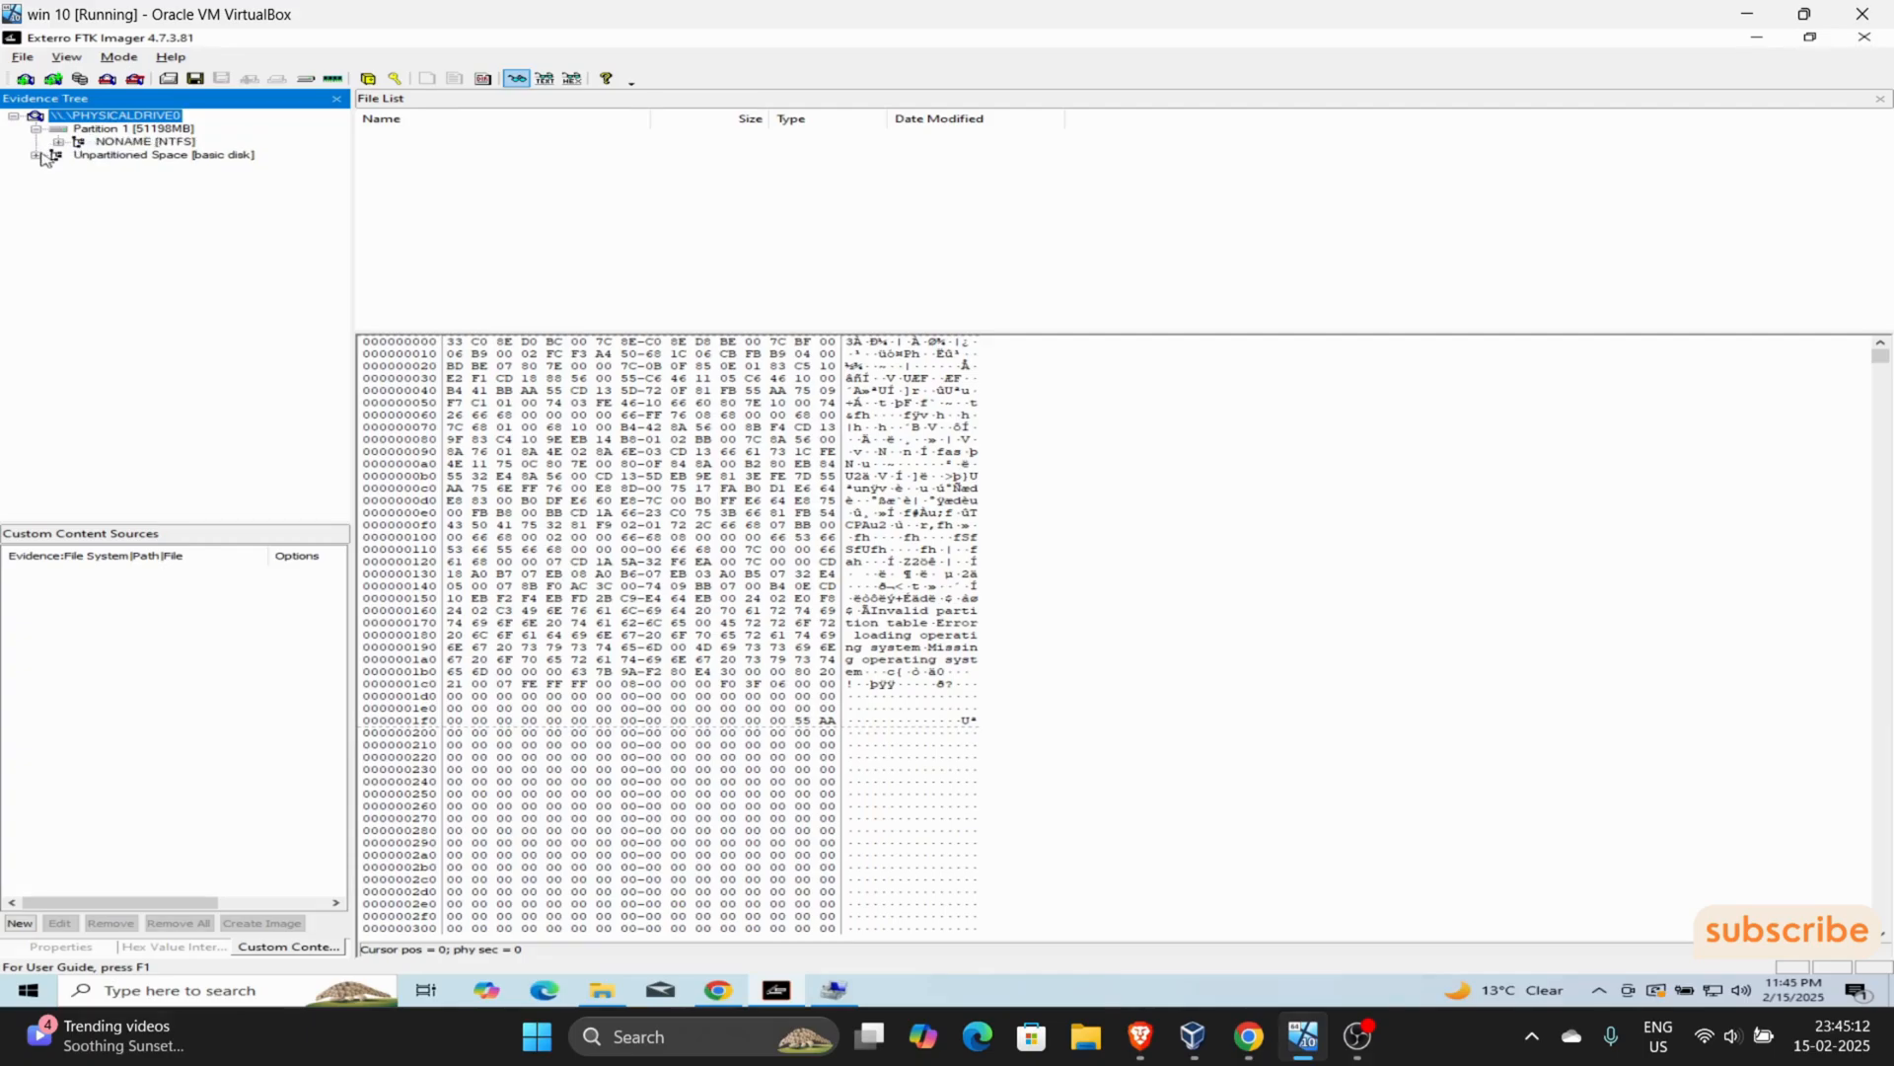
left_click(36, 155)
- Add the logical drive D:\ - ESD-ISO [UDF] as a second evidence item
left_click(22, 57)
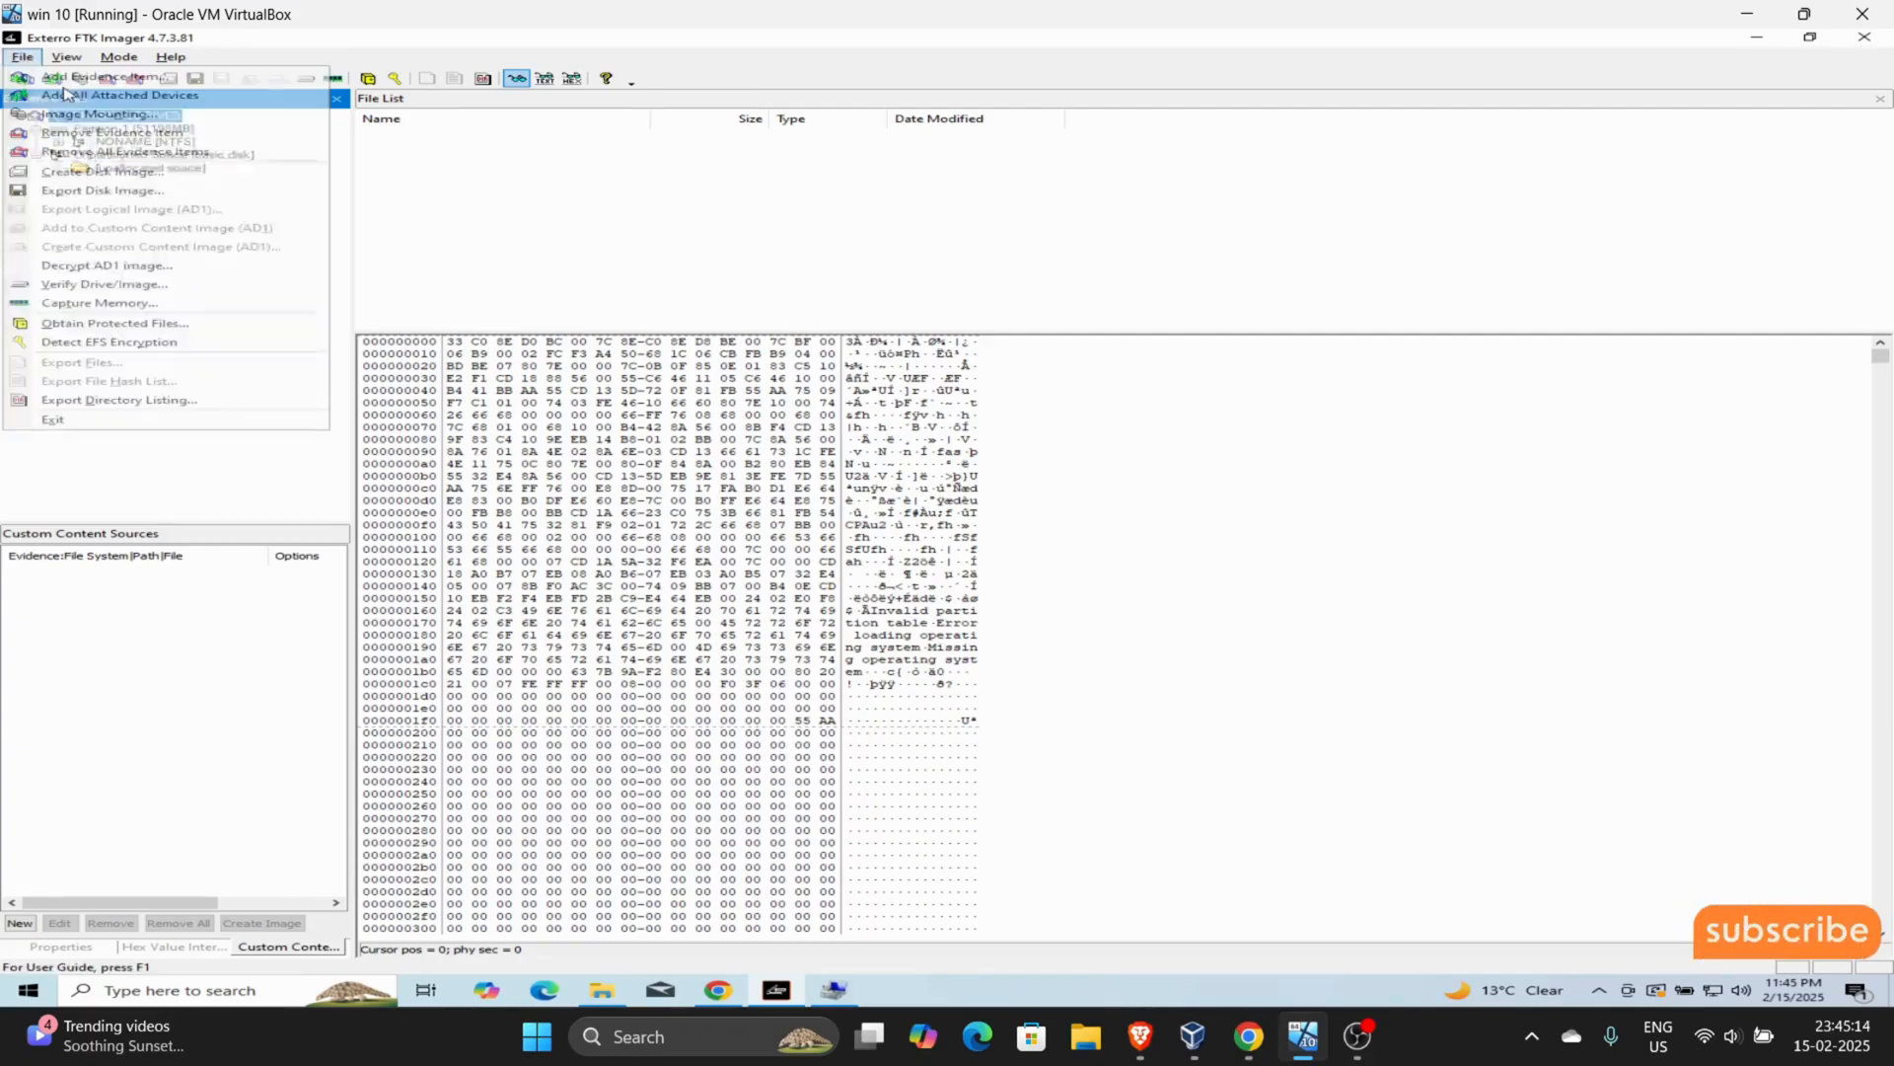
left_click(59, 72)
left_click(813, 450)
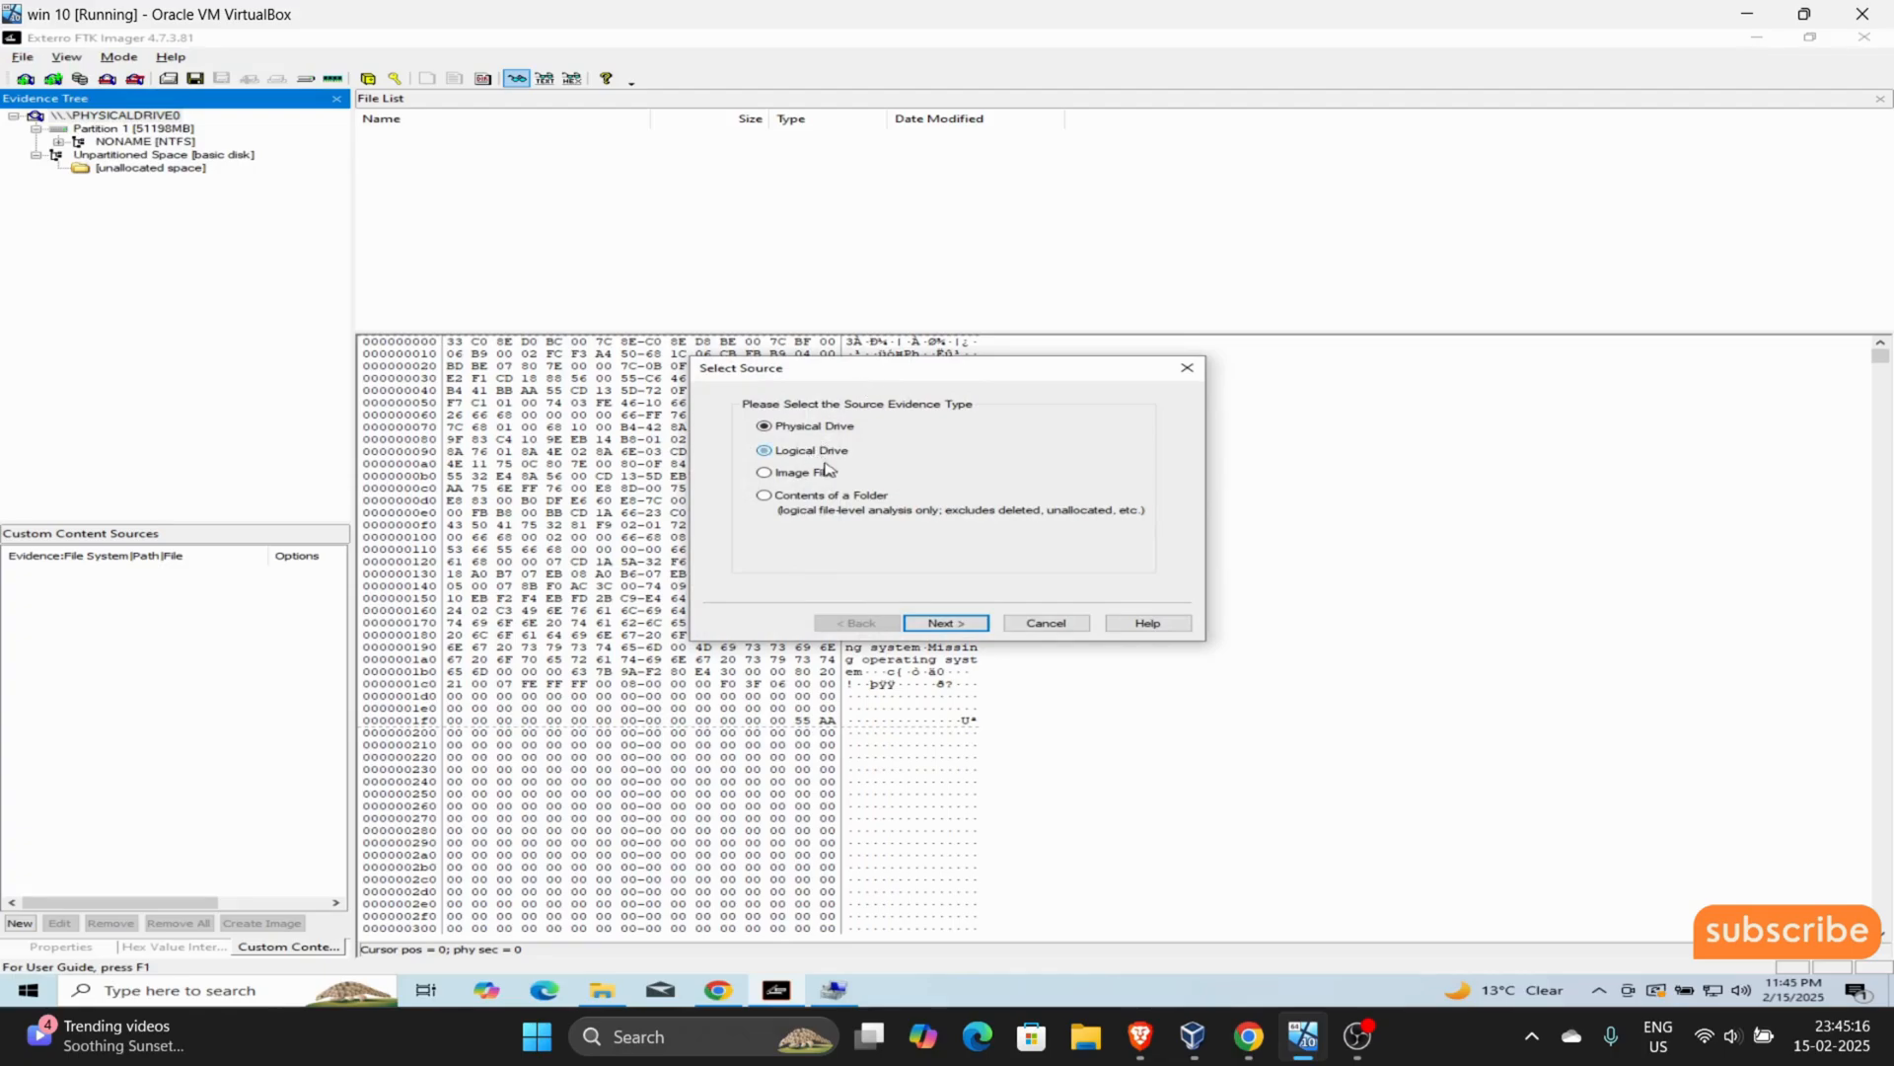
left_click(945, 624)
left_click(972, 464)
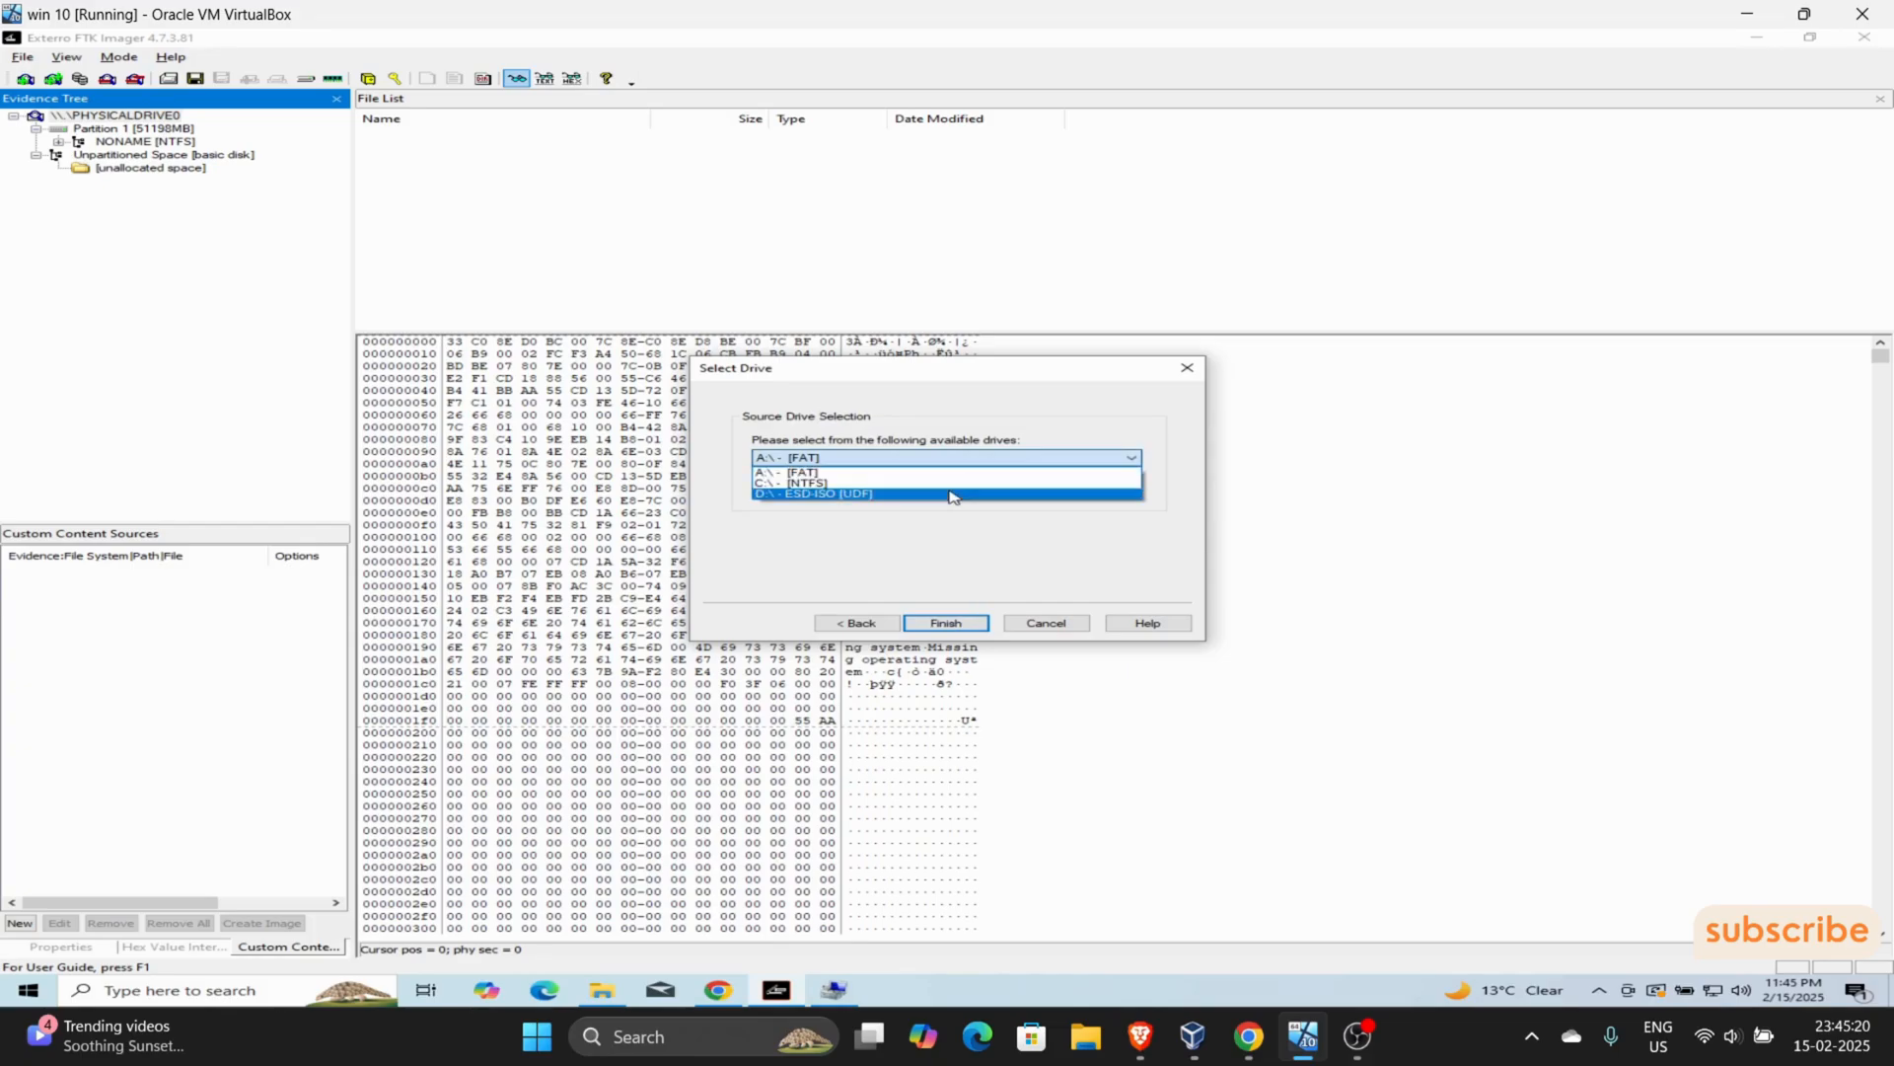
left_click(951, 493)
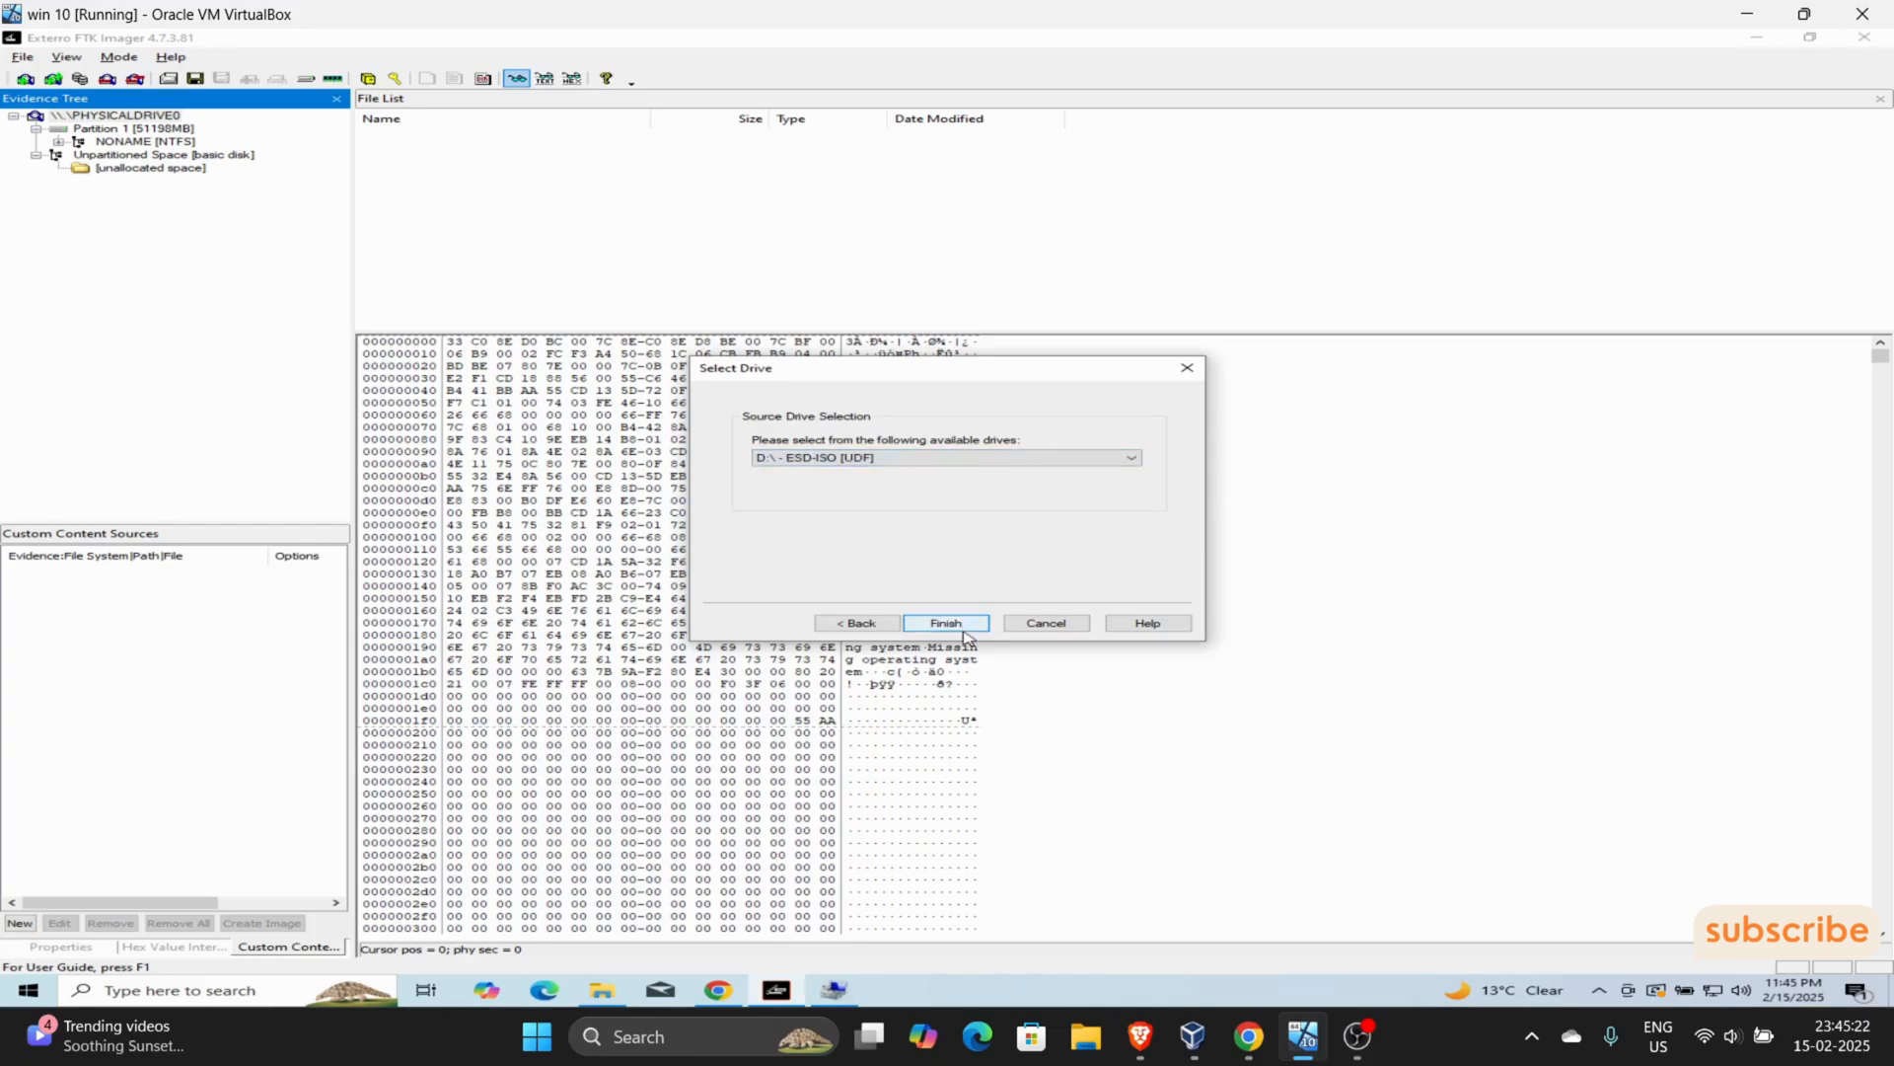
left_click(1000, 461)
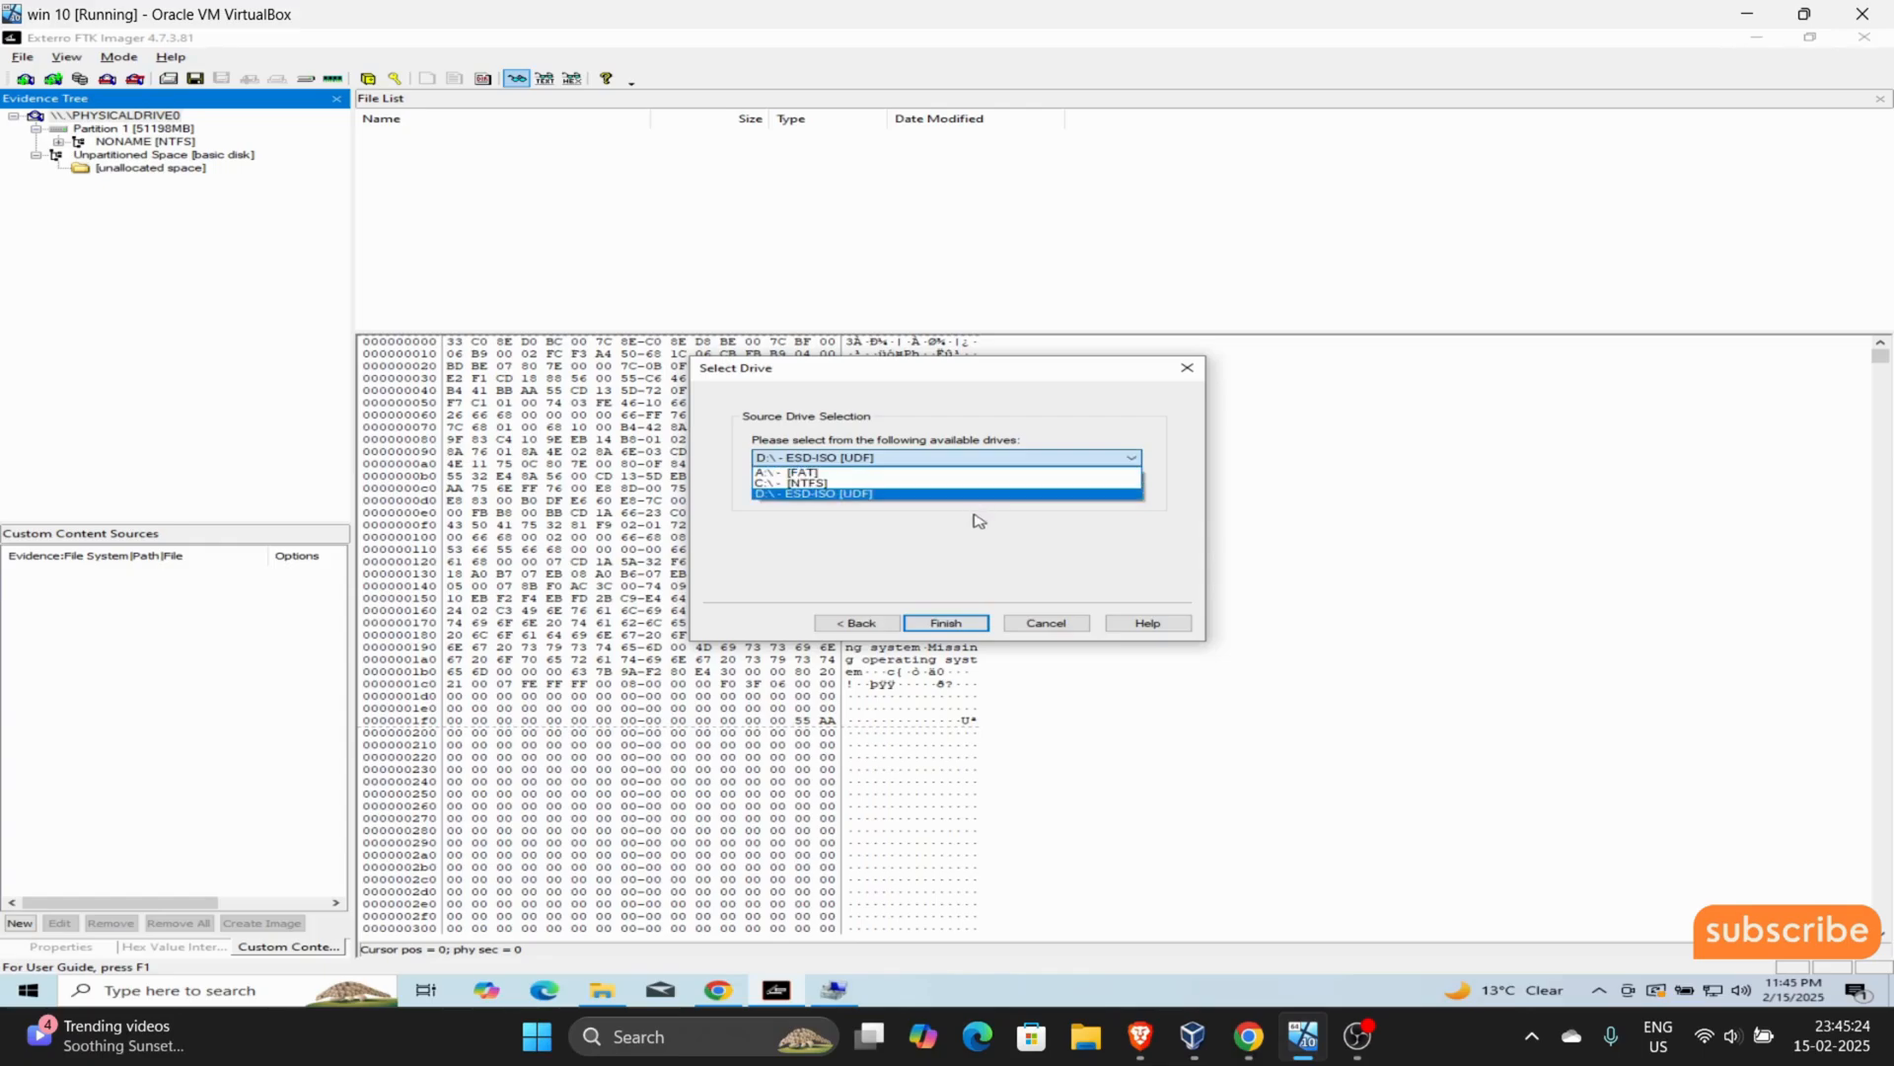
left_click(956, 627)
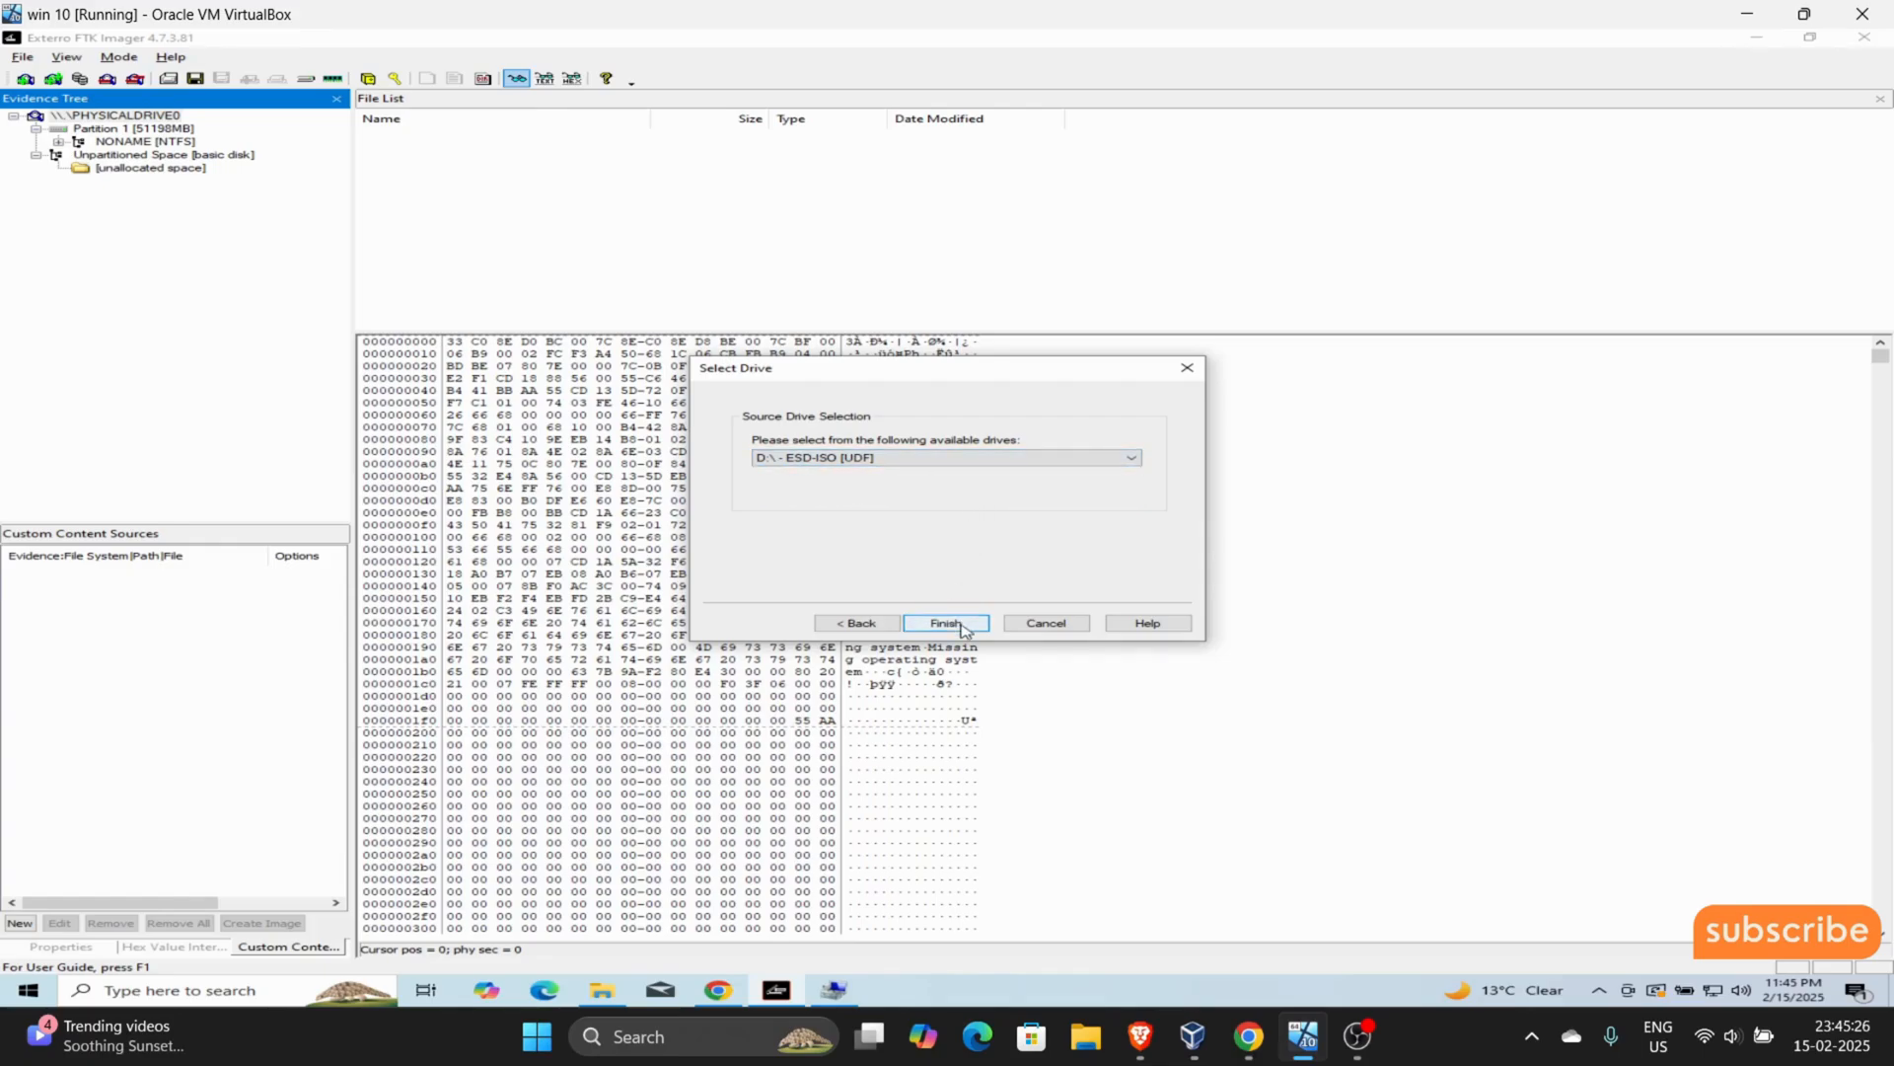
left_click(964, 628)
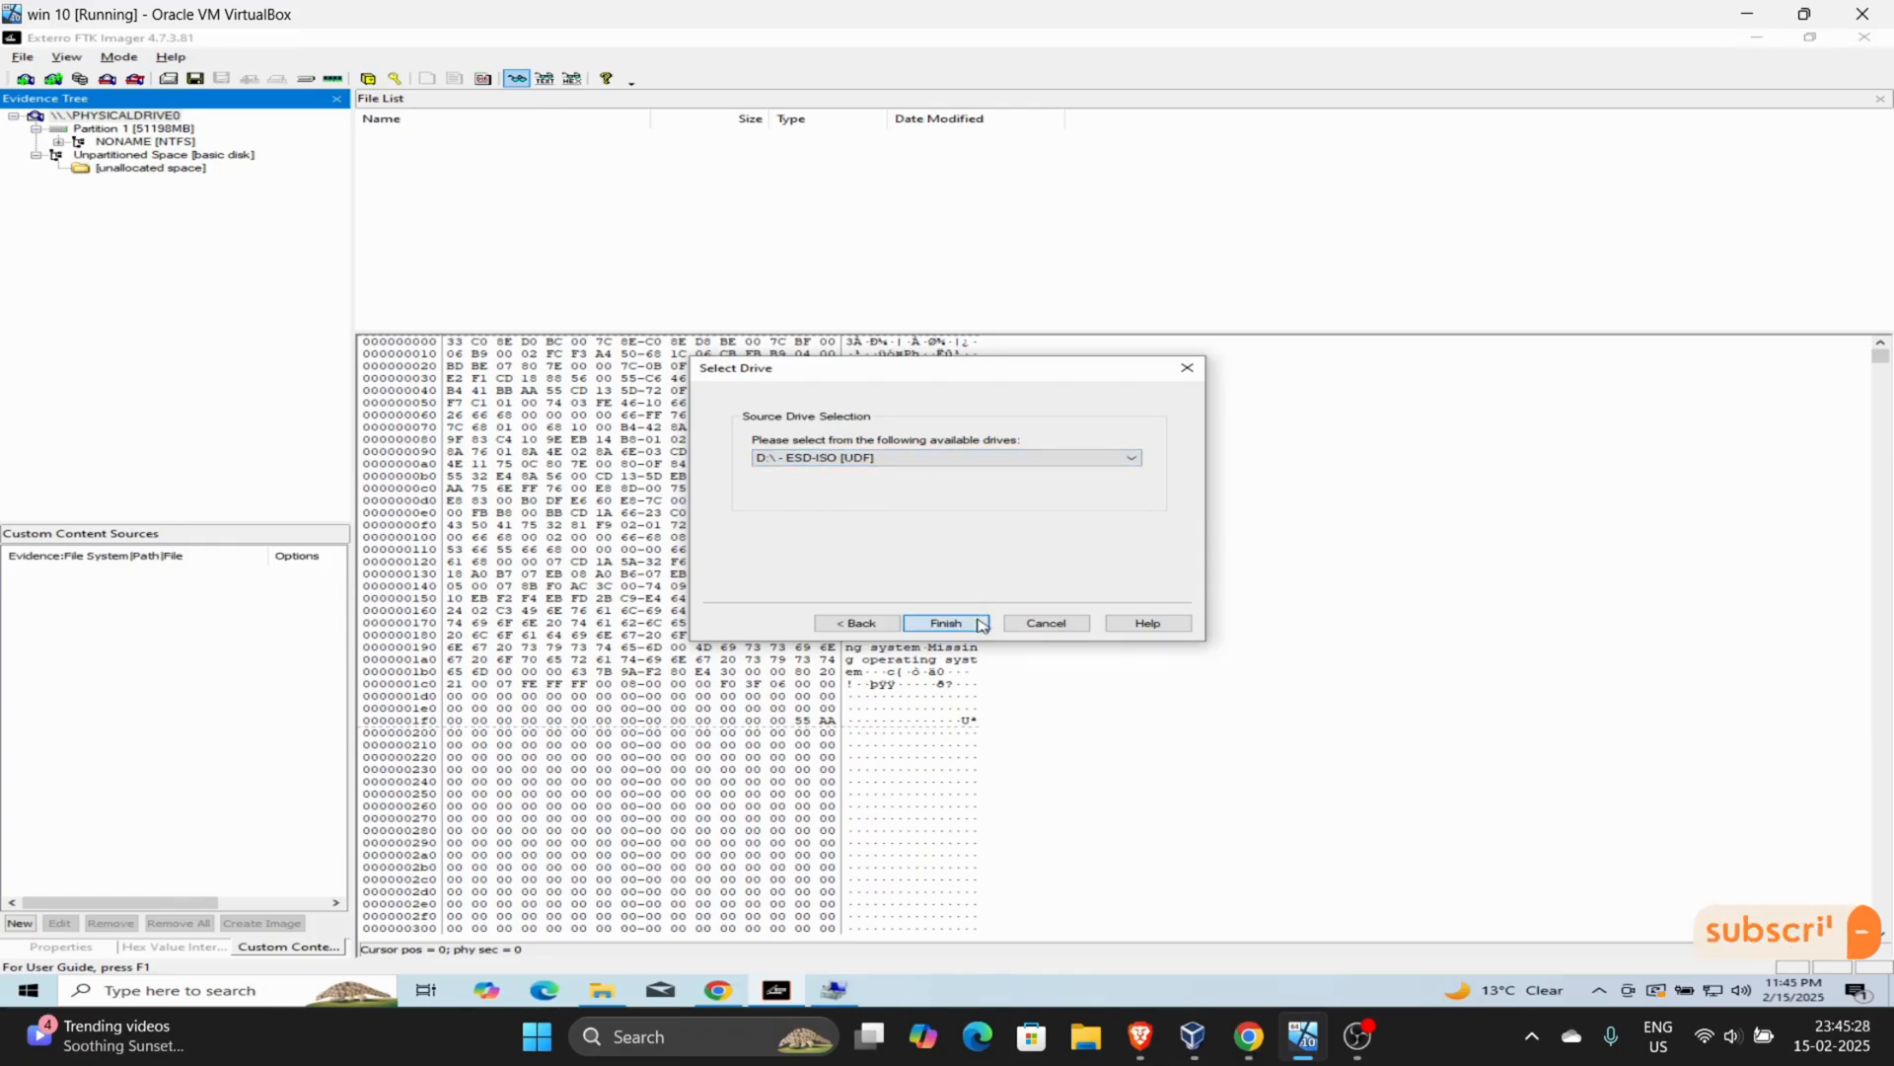
- Remove the PHYSICALDRIVE0 and D:\ evidence items from the evidence tree
left_click(163, 116)
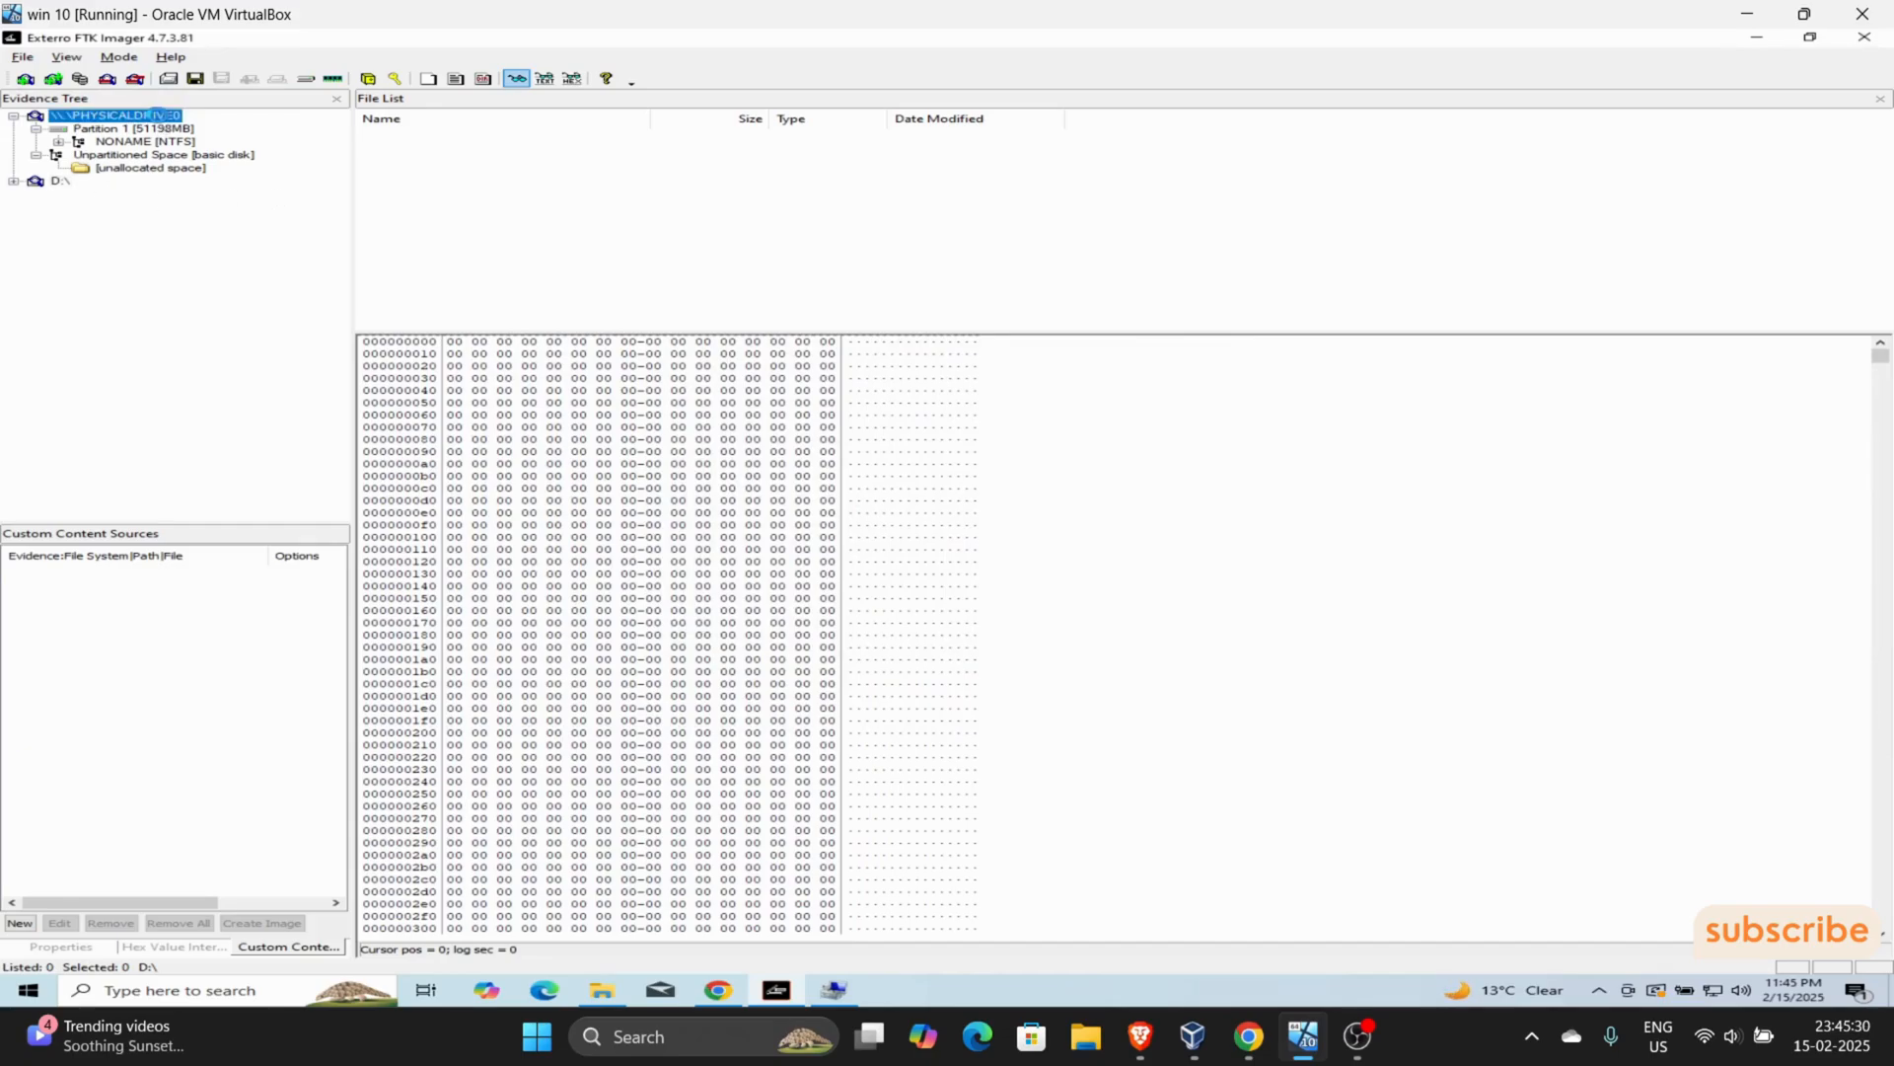
right_click(160, 116)
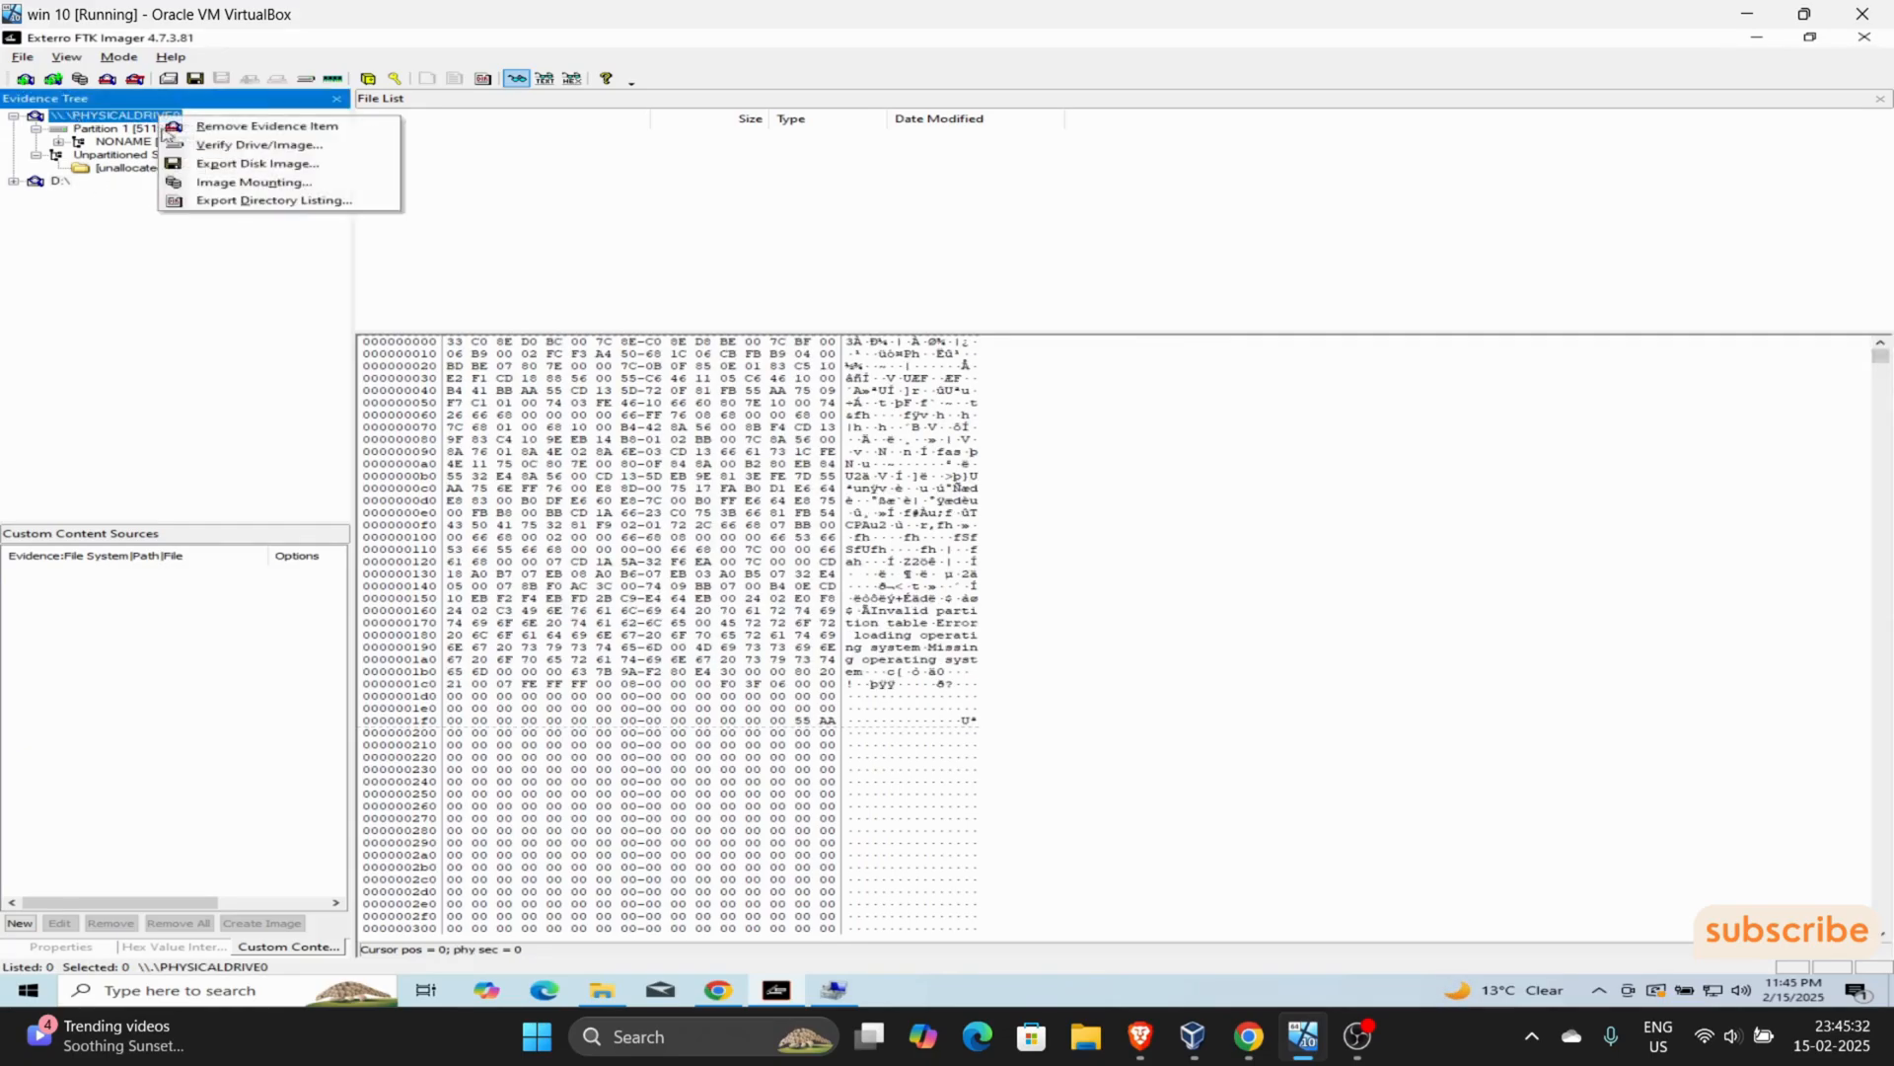
left_click(264, 125)
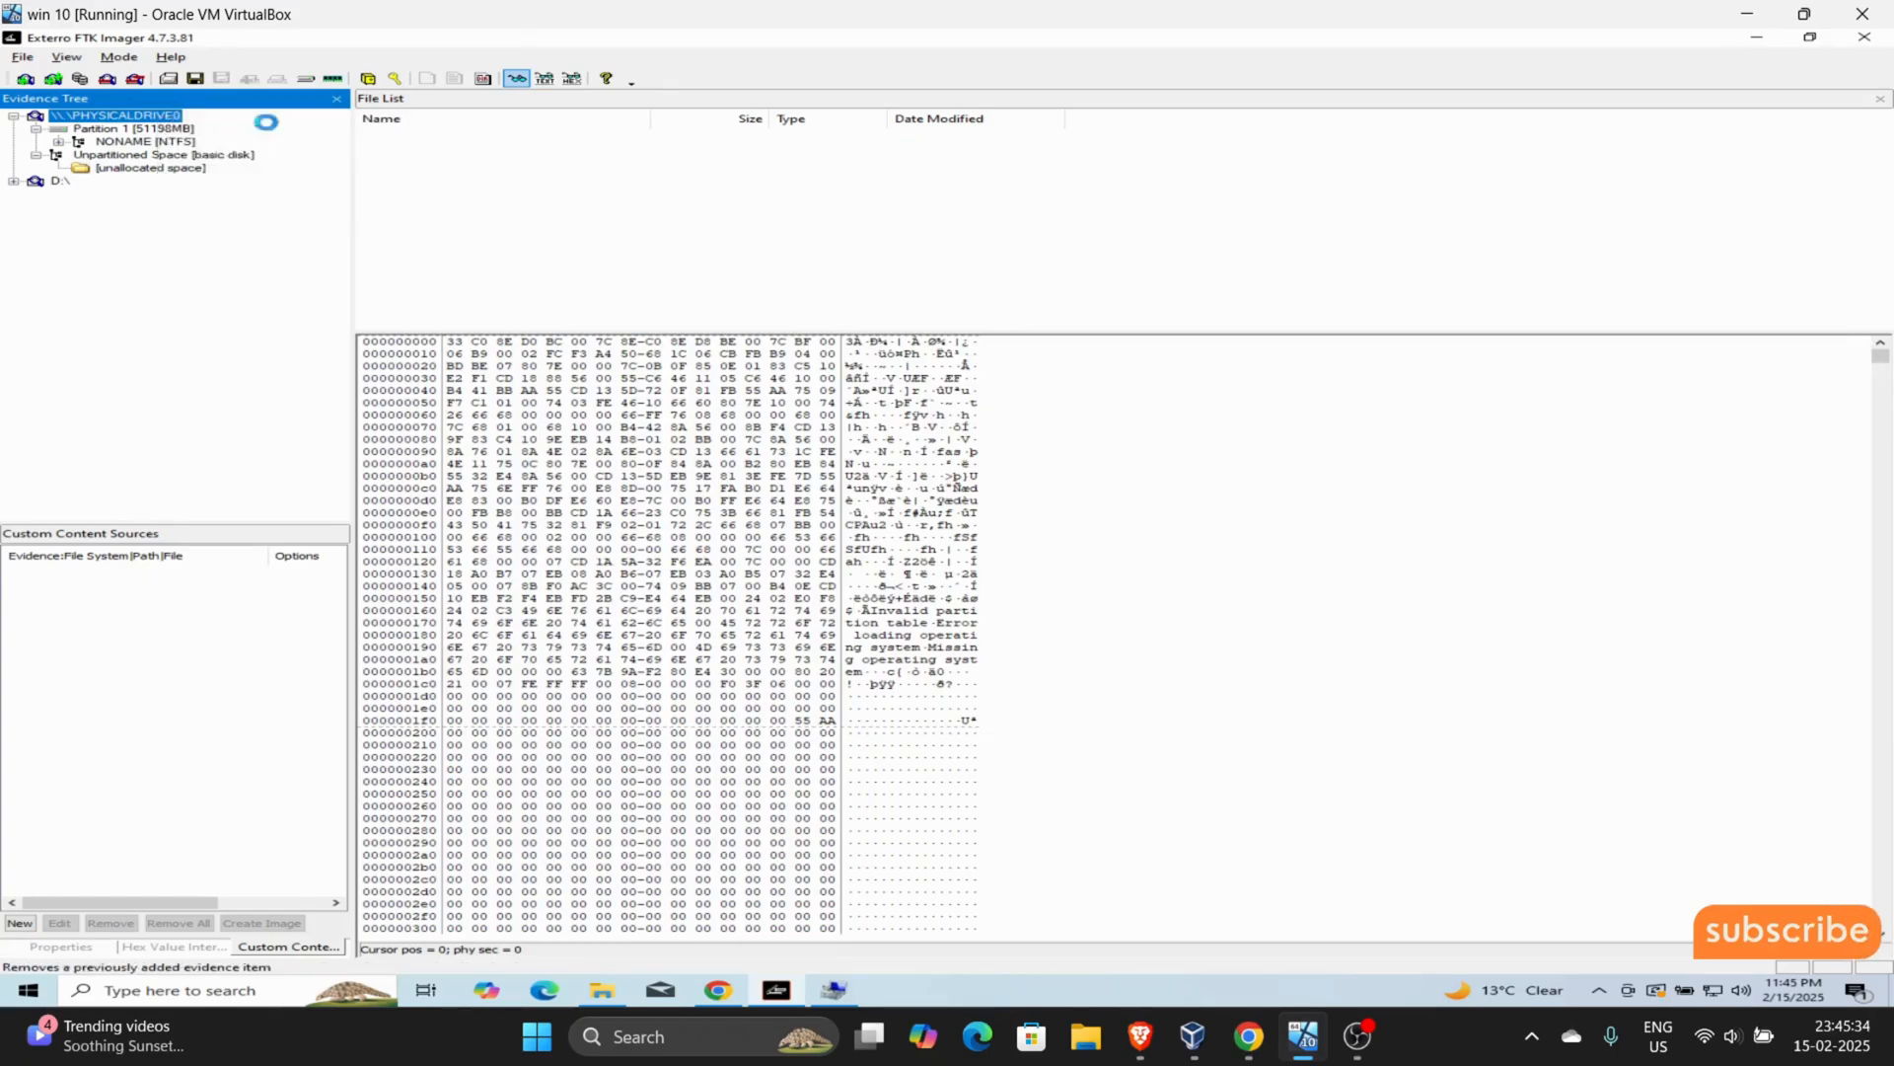
right_click(74, 123)
left_click(124, 128)
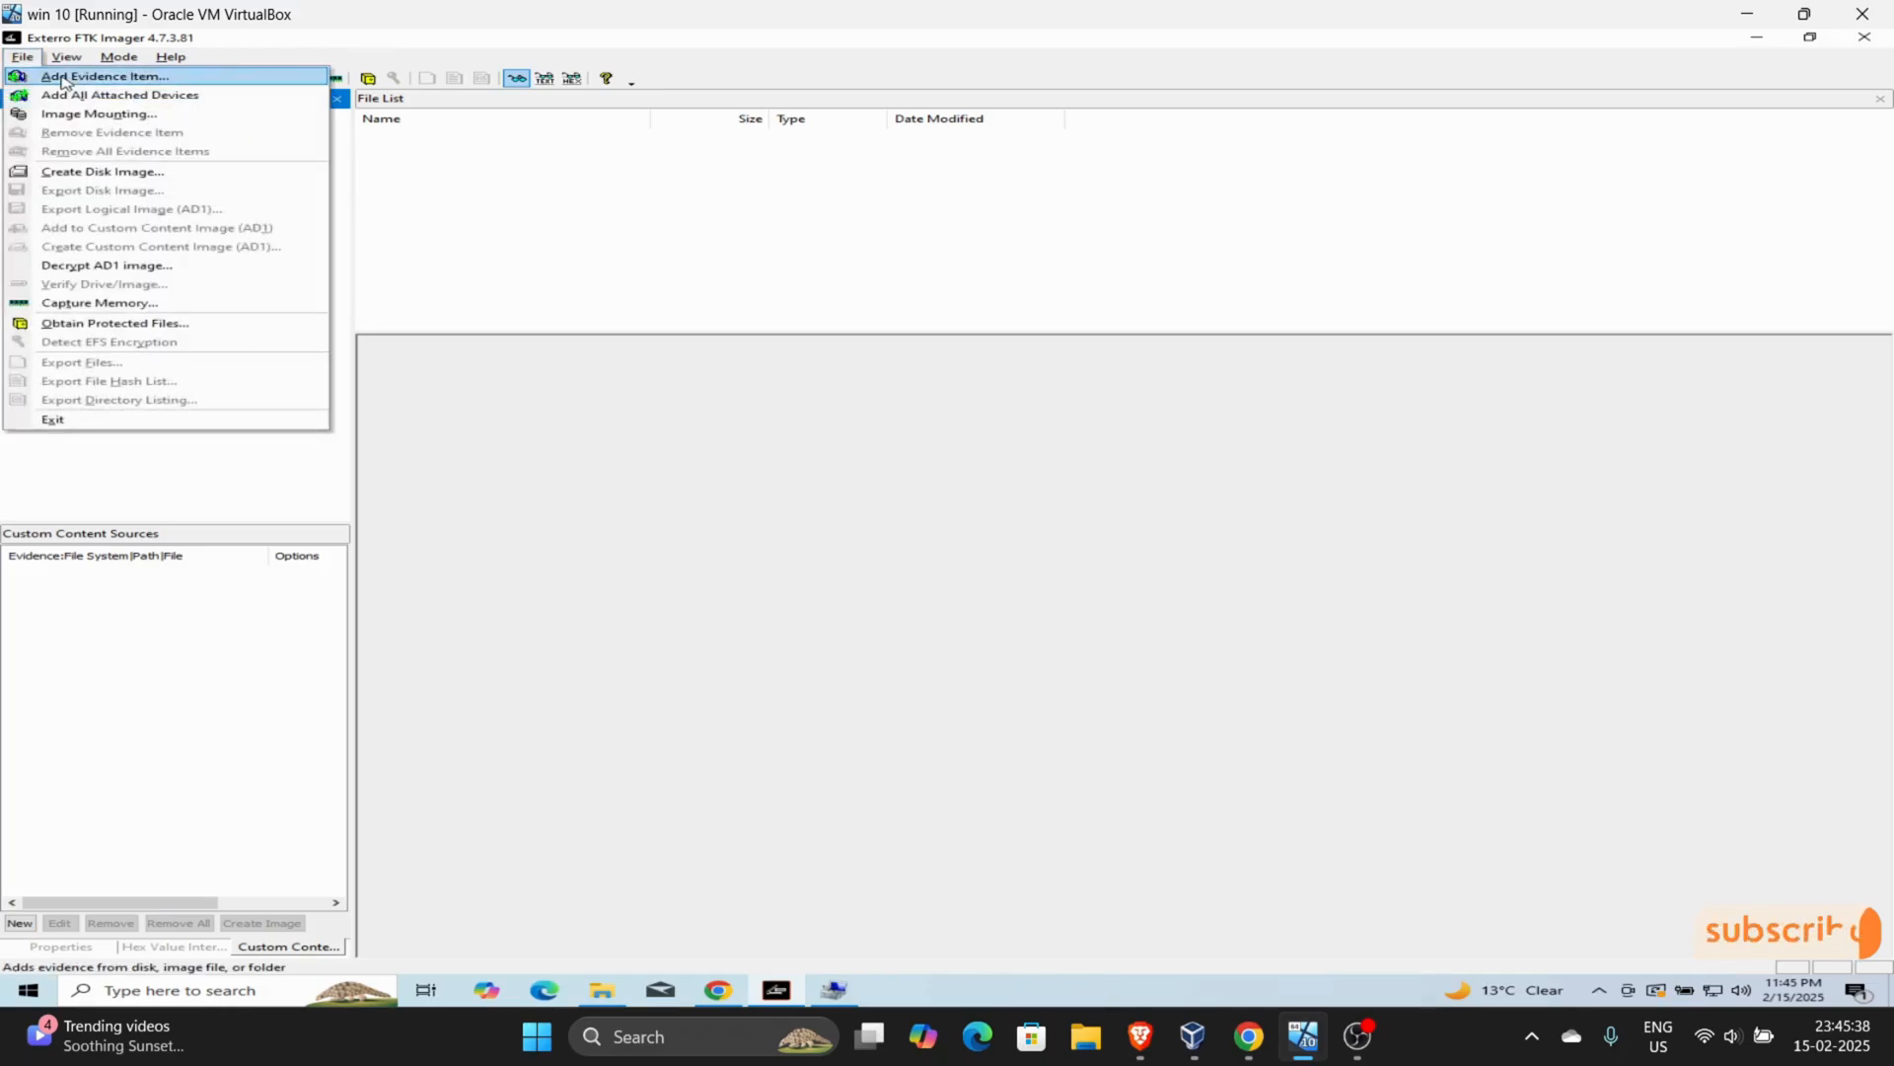
- Start adding an evidence item, view the source path selection for an Image File, and return to the source type choice
left_click(61, 75)
left_click(804, 473)
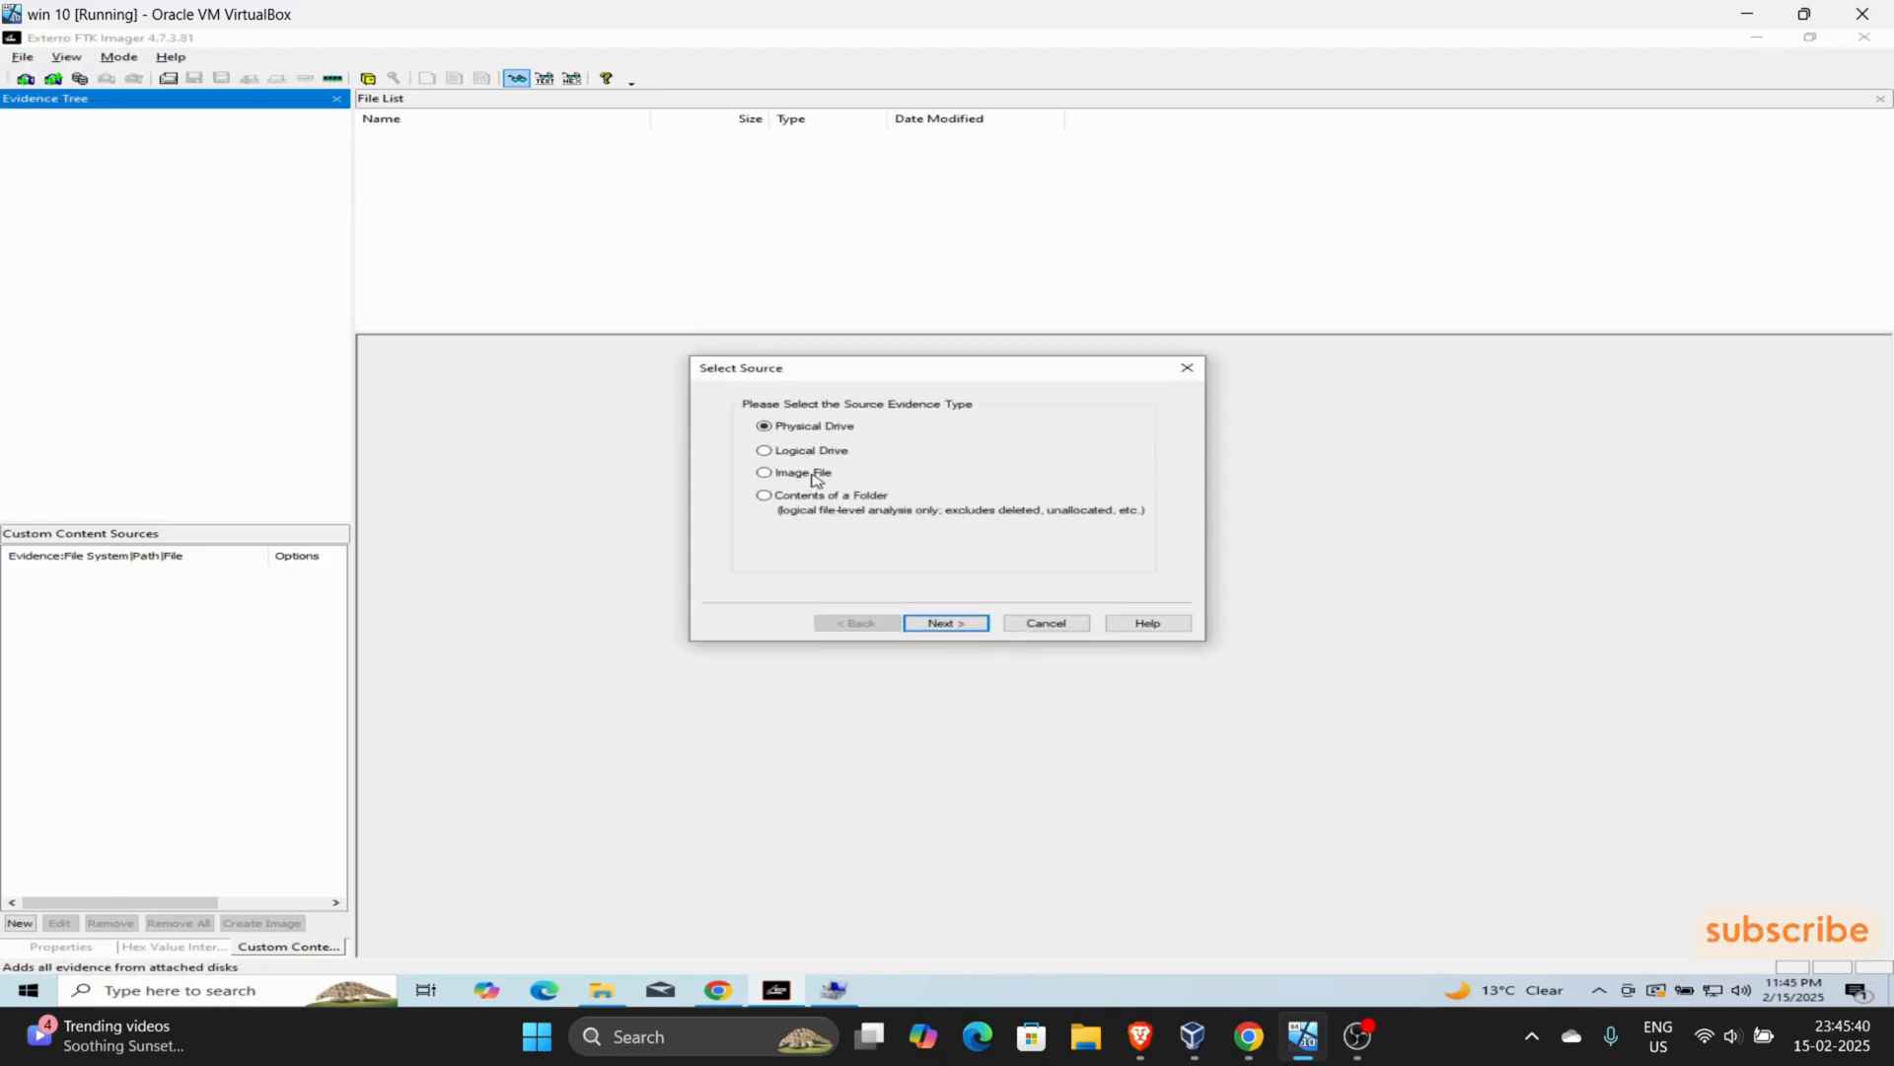
left_click(938, 623)
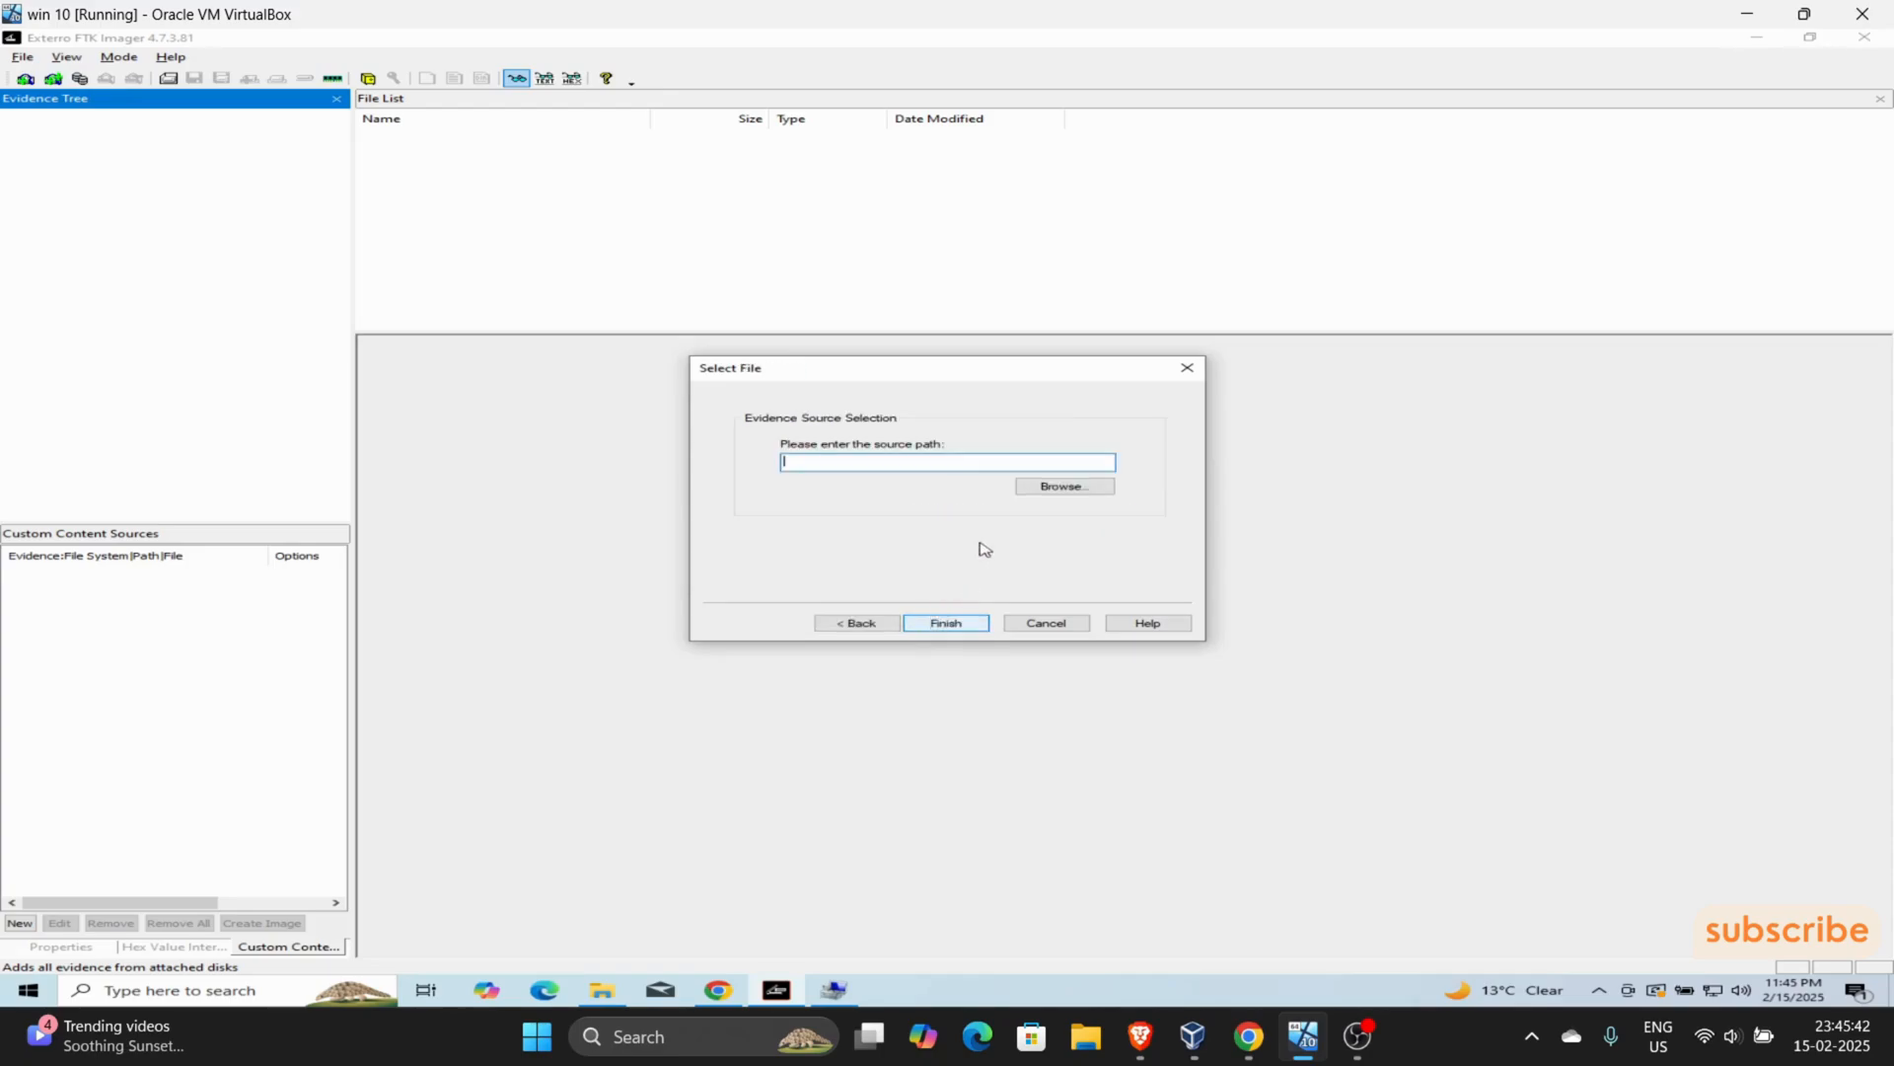
left_click(868, 623)
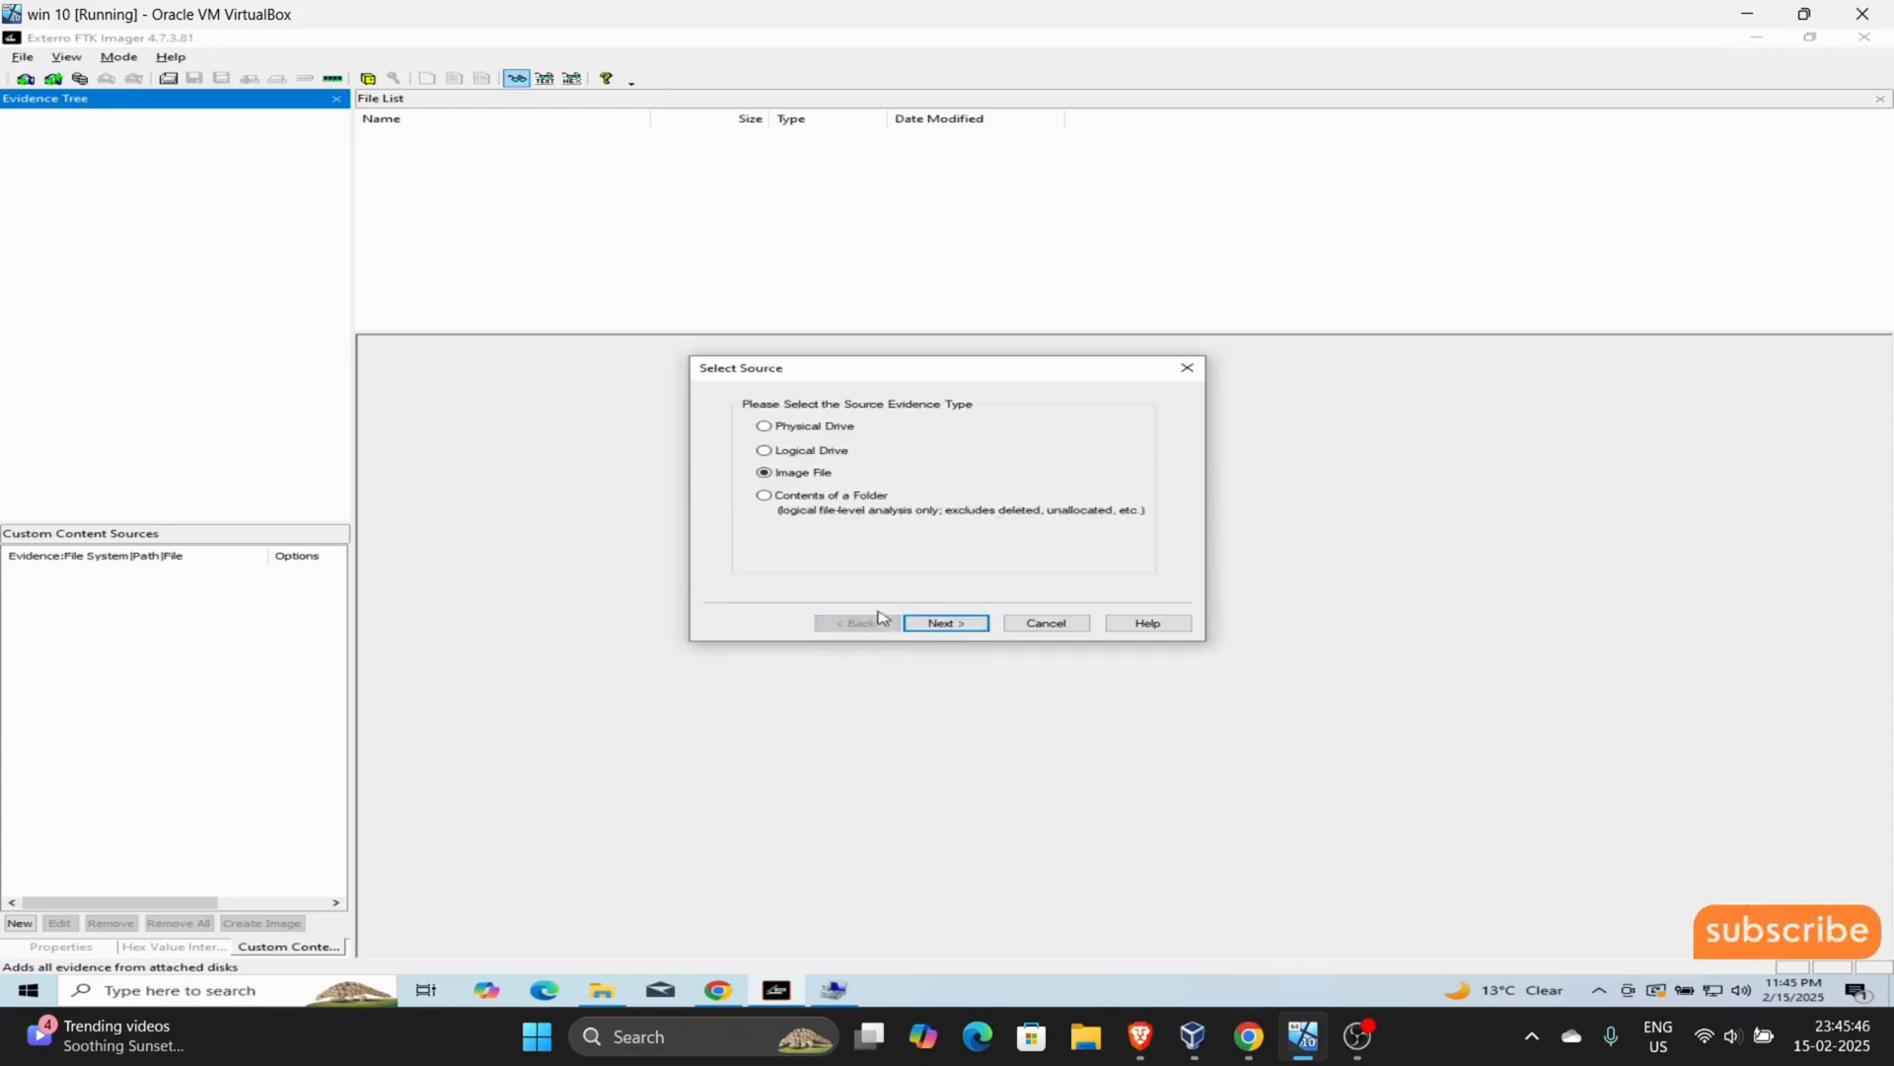
- Choose Physical Drive as the source evidence type and select PHYSICALDRIVE0 - VBOX HARDDISK [53GB IDE] as the source drive
left_click(798, 452)
left_click(804, 431)
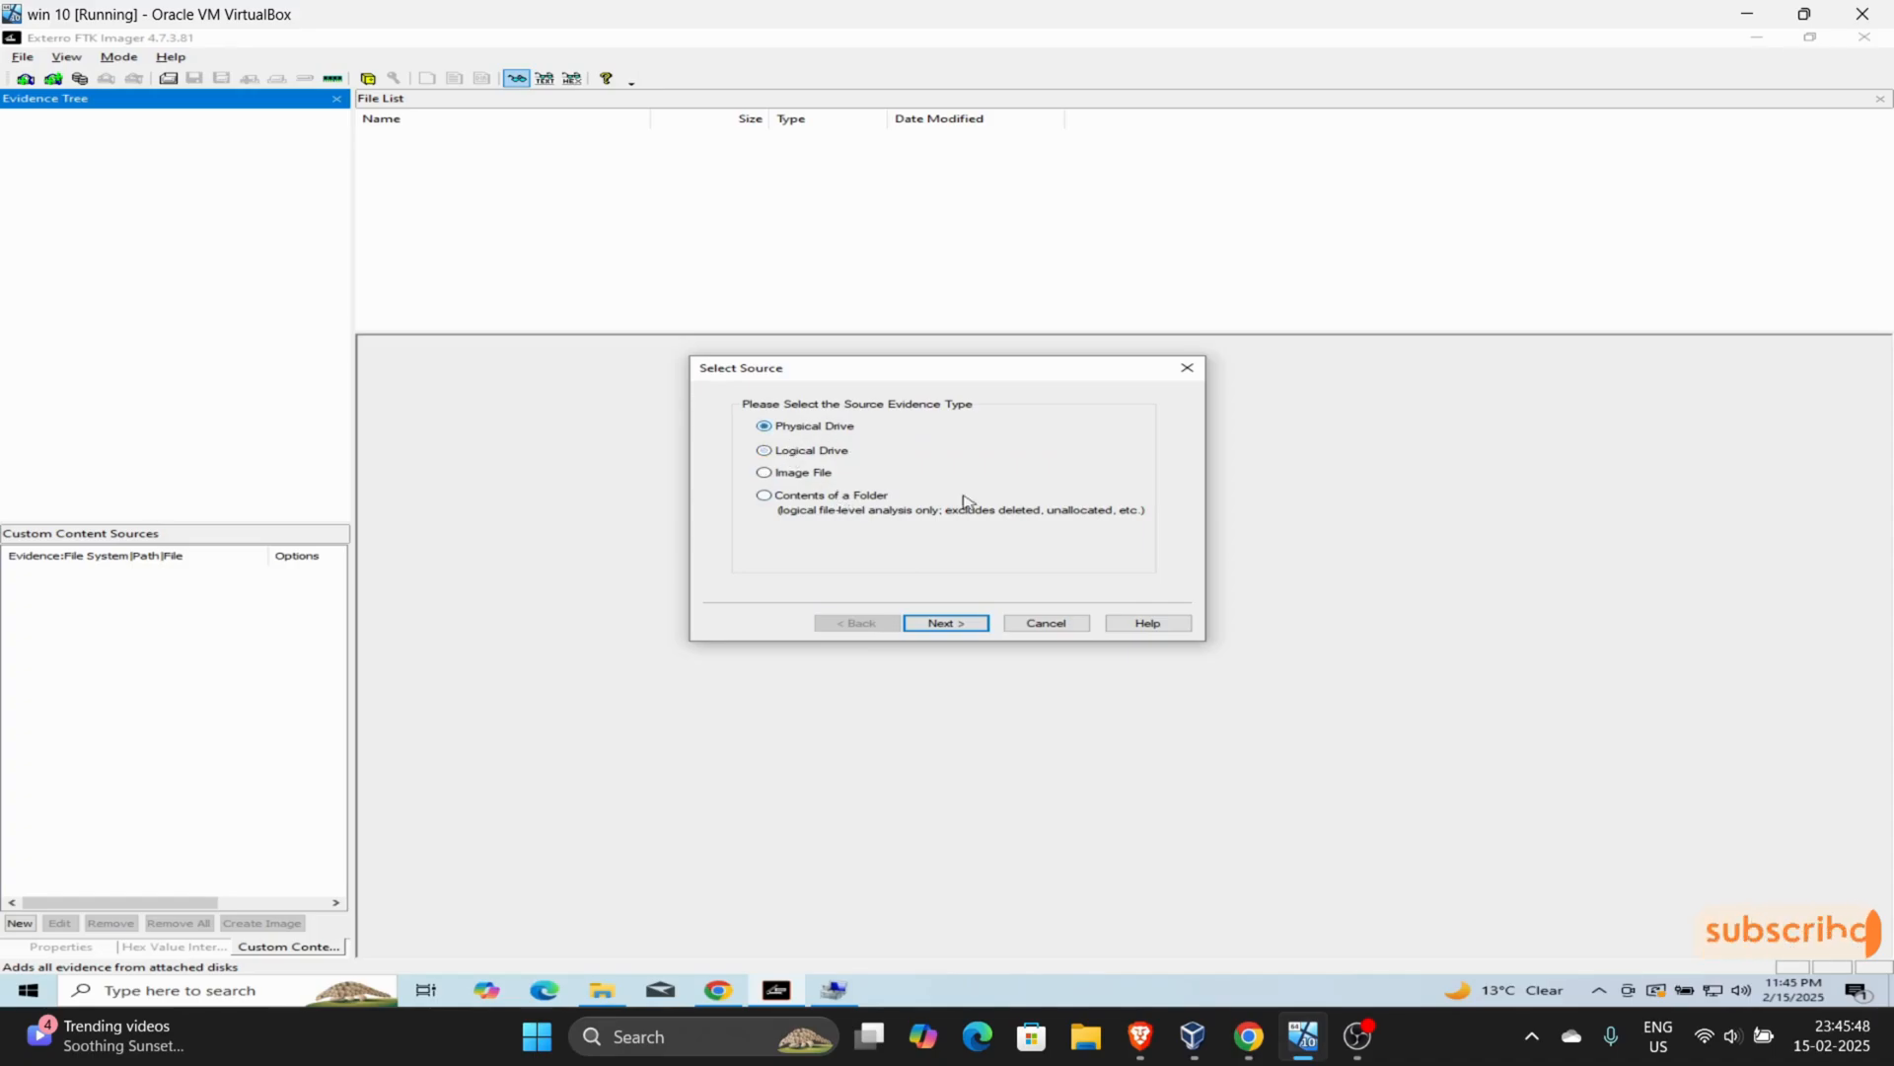
left_click(947, 624)
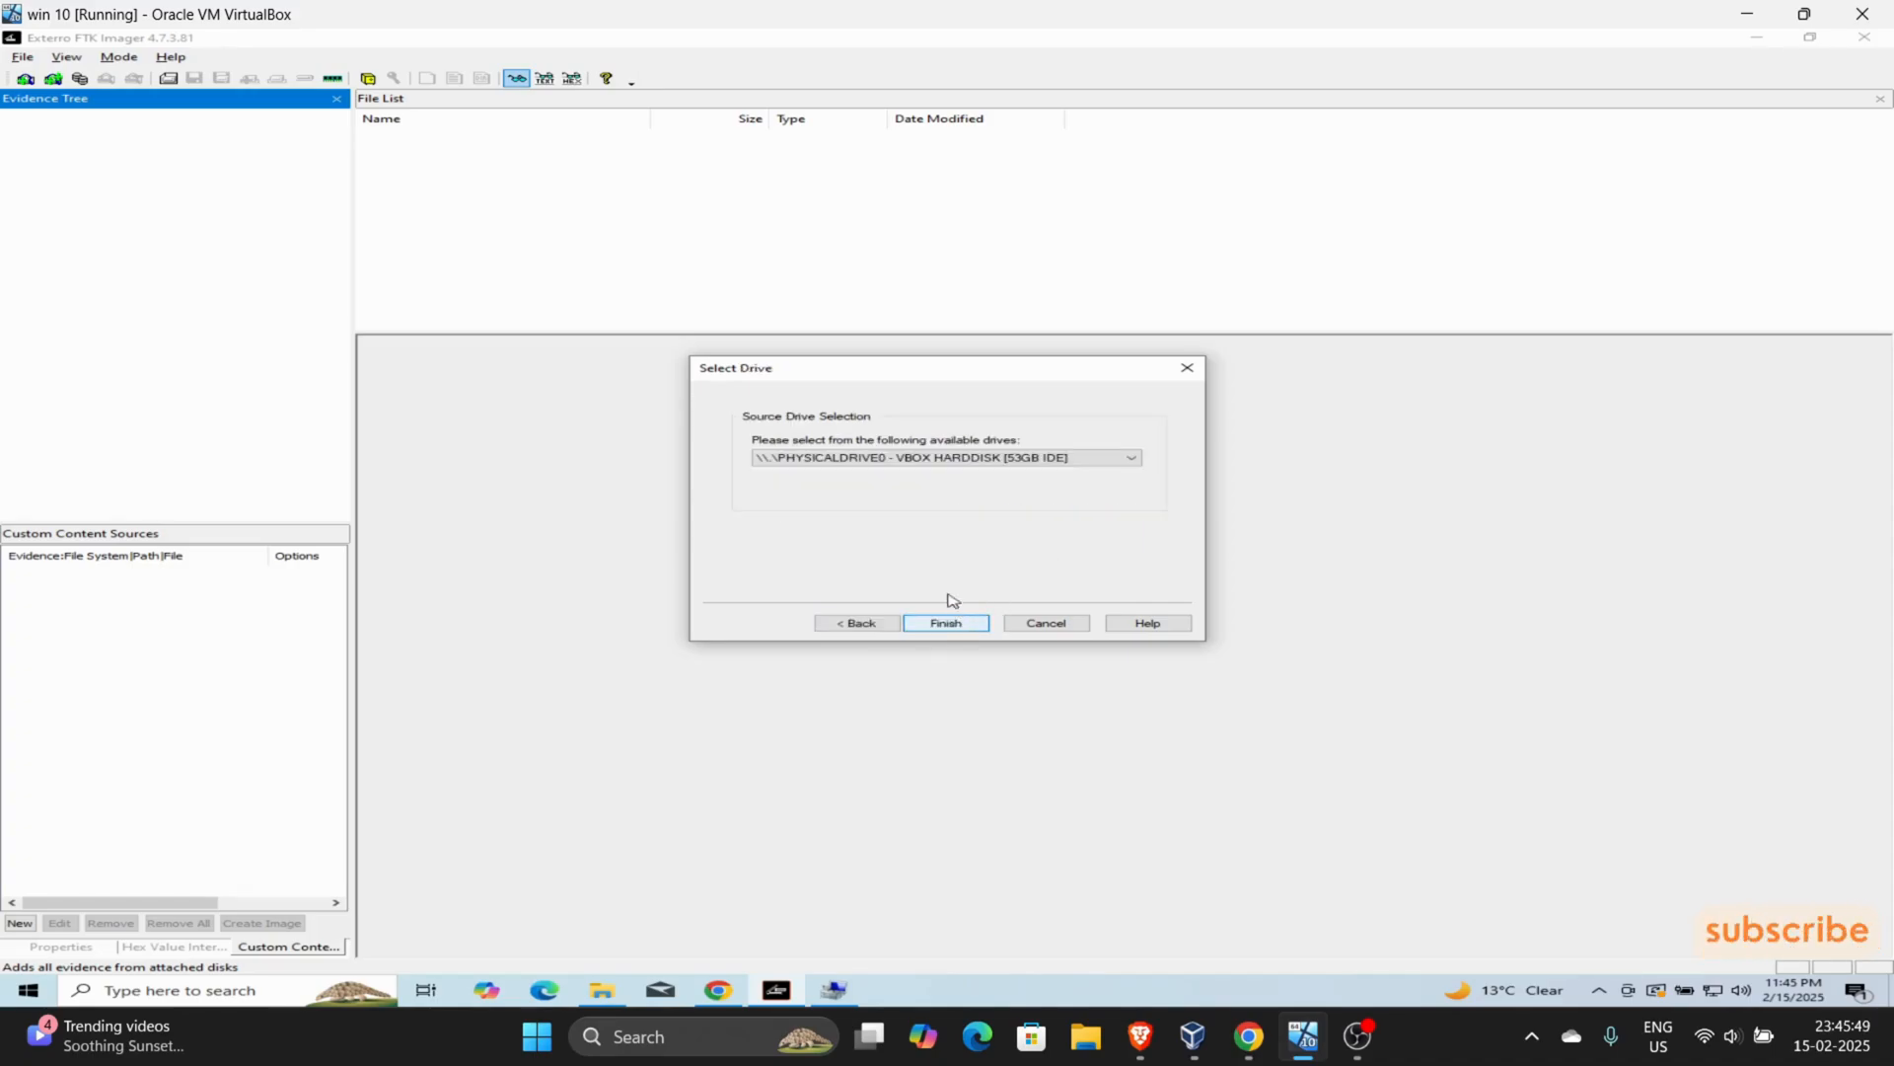
left_click(905, 455)
left_click(901, 476)
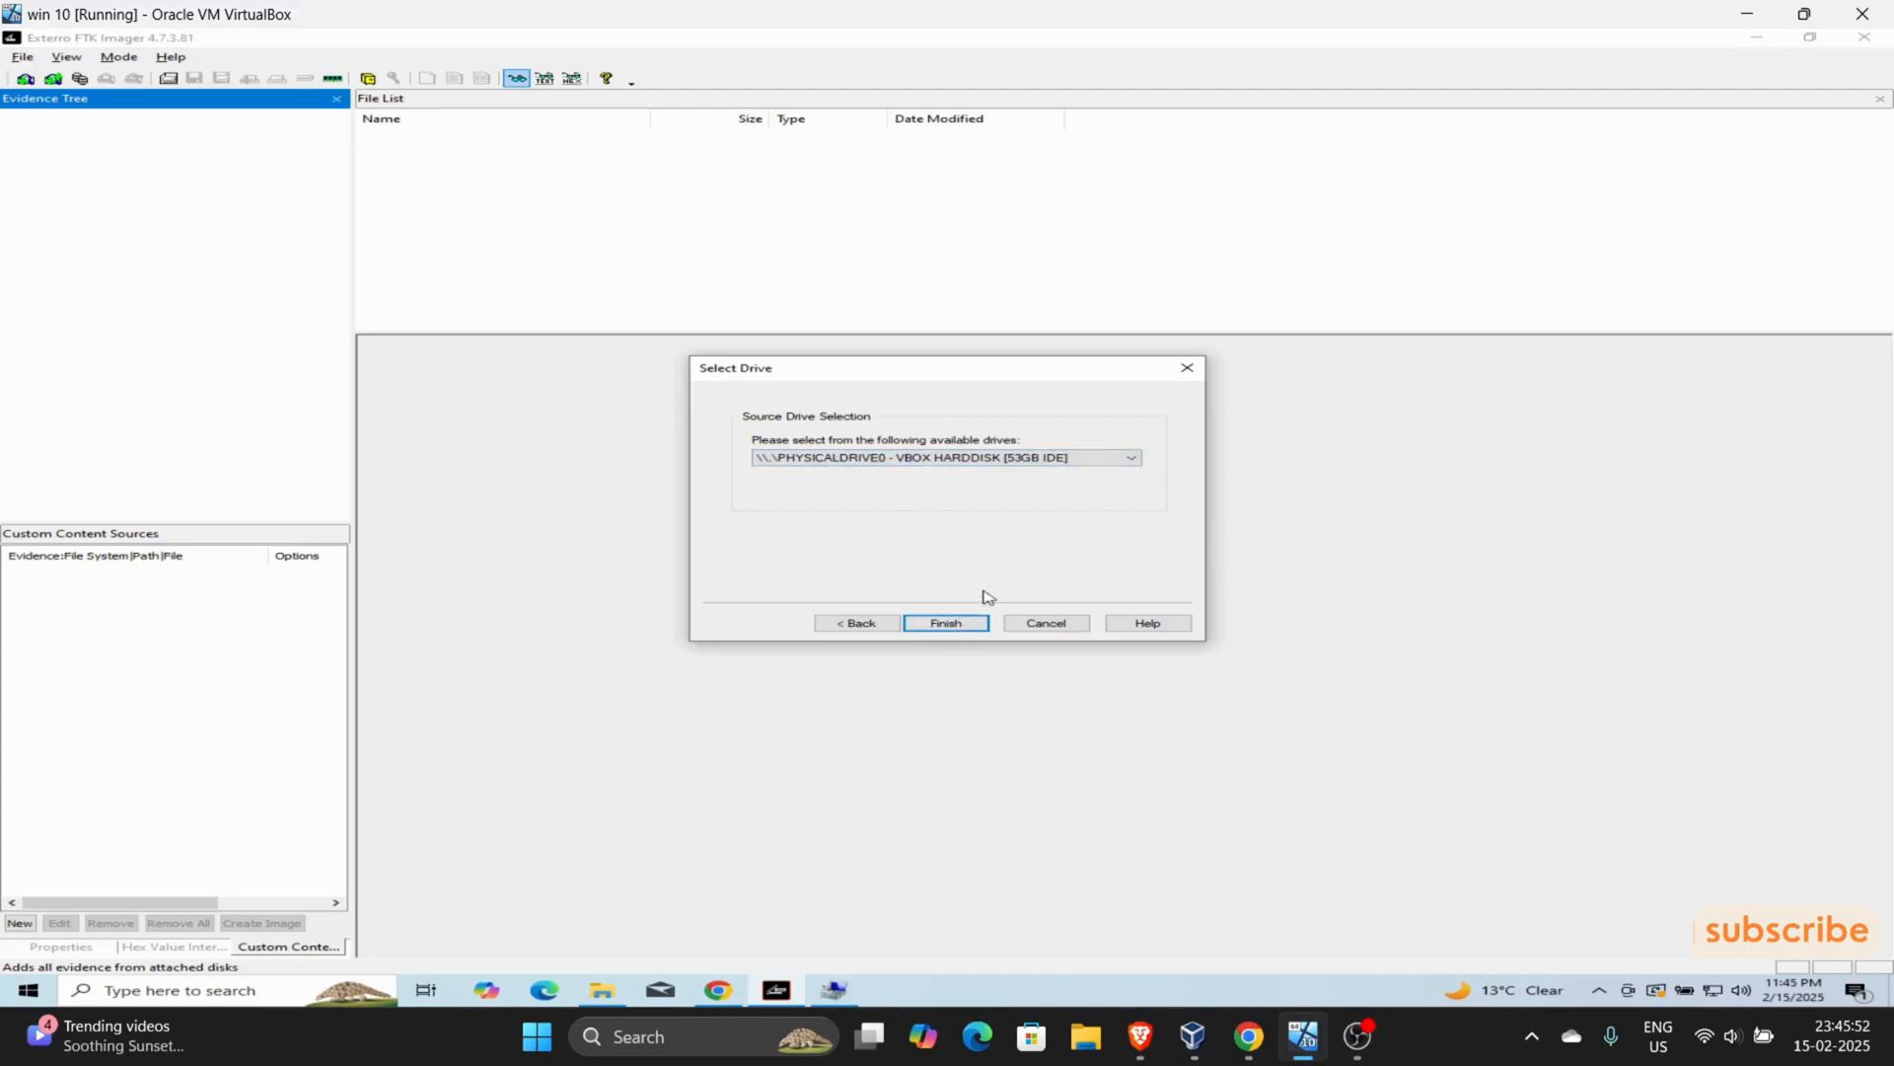